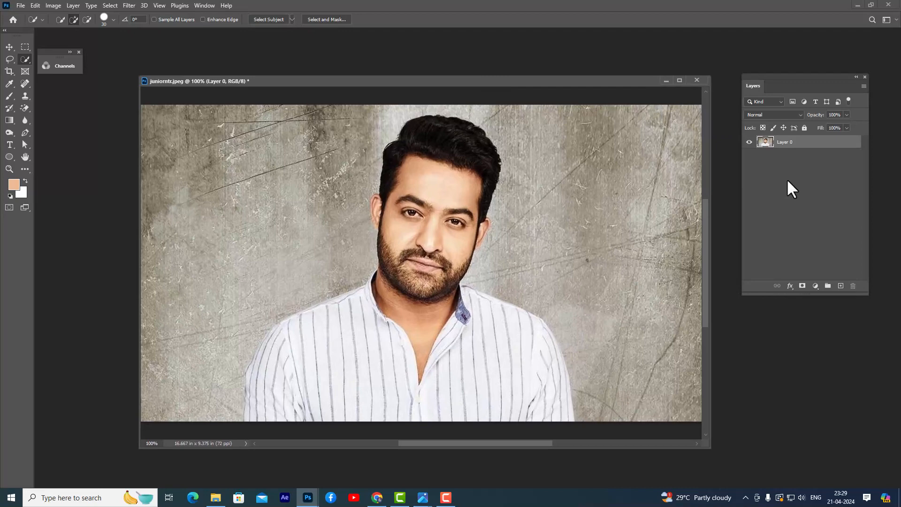
Duplicate the portrait layer and hide the original Layer 0
{"action": "key", "text": "ctrl+j"}
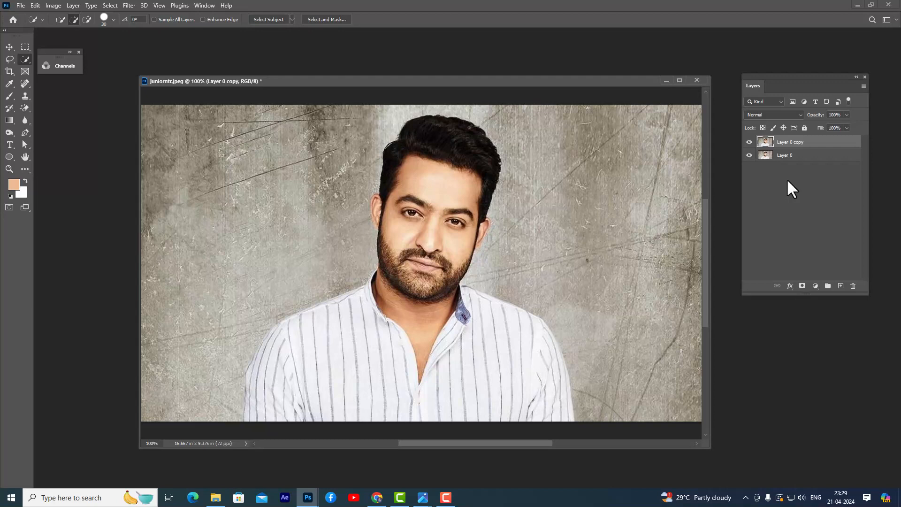
{"action": "left_click", "coordinate": [749, 156]}
{"action": "left_click_drag", "start_coordinate": [402, 78], "coordinate": [402, 78]}
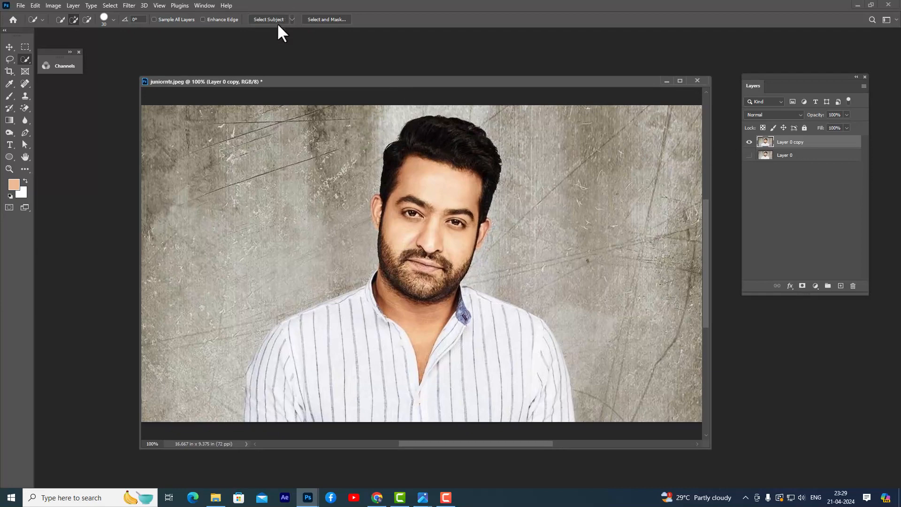
Isolate the man on Layer 0 copy by selecting the subject, adding a layer mask from it and applying the mask
{"action": "left_click_drag", "start_coordinate": [324, 81], "coordinate": [308, 83]}
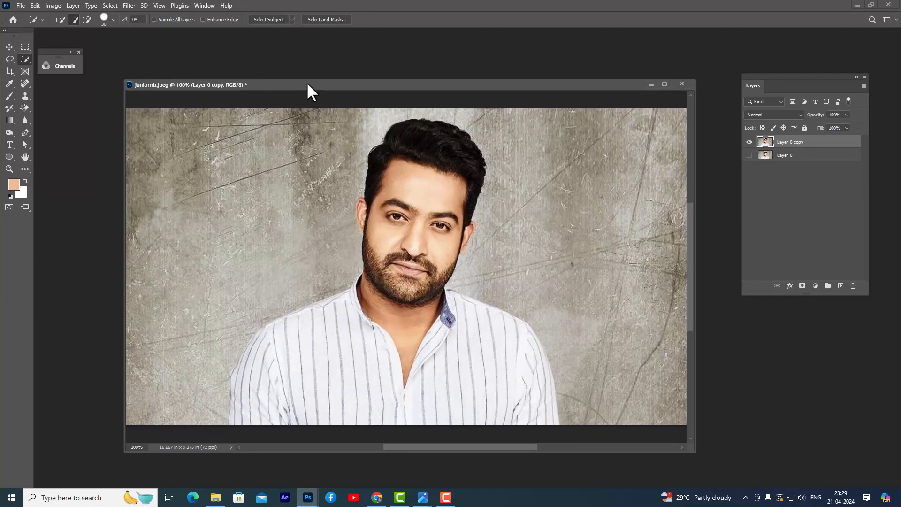
{"action": "left_click", "coordinate": [268, 21]}
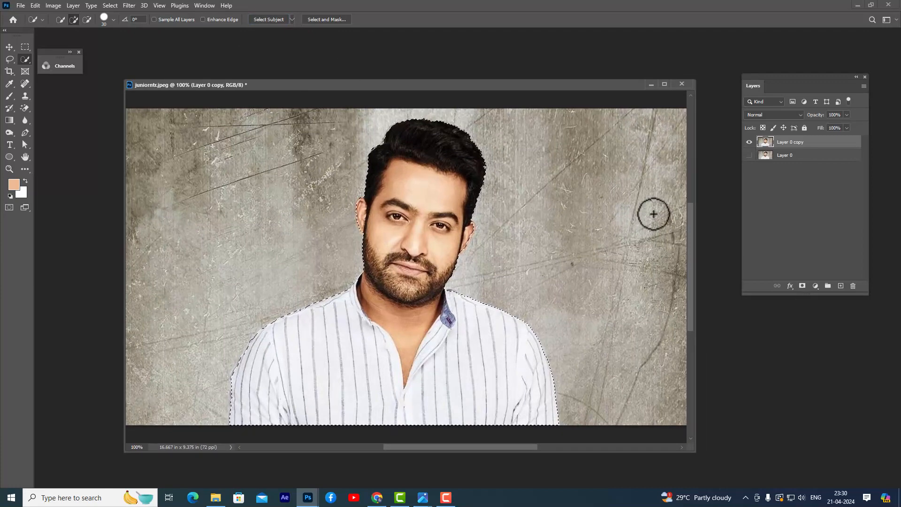
{"action": "left_click_drag", "start_coordinate": [772, 74], "coordinate": [758, 69]}
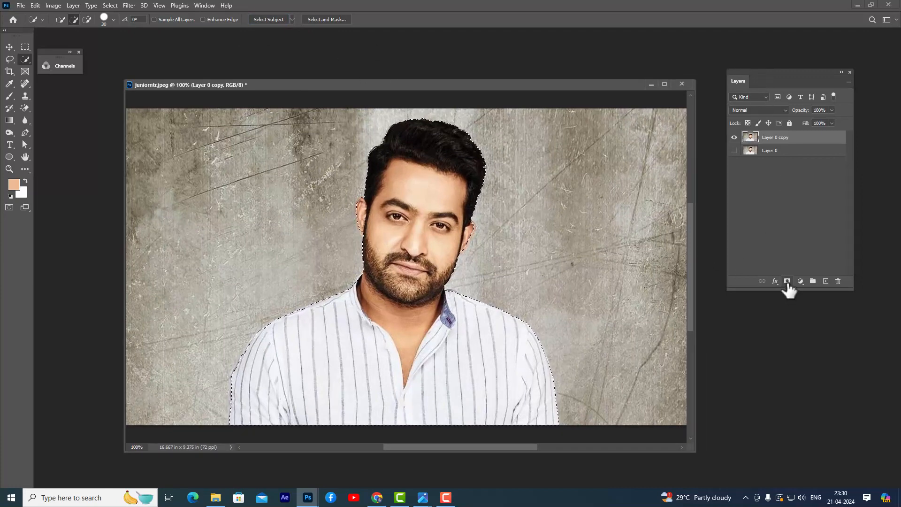
{"action": "left_click", "coordinate": [788, 281]}
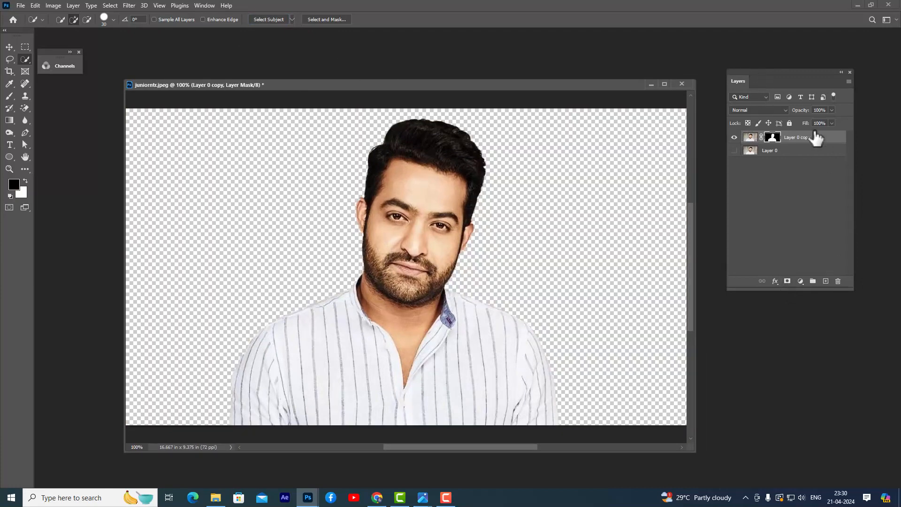
{"action": "right_click", "coordinate": [773, 141]}
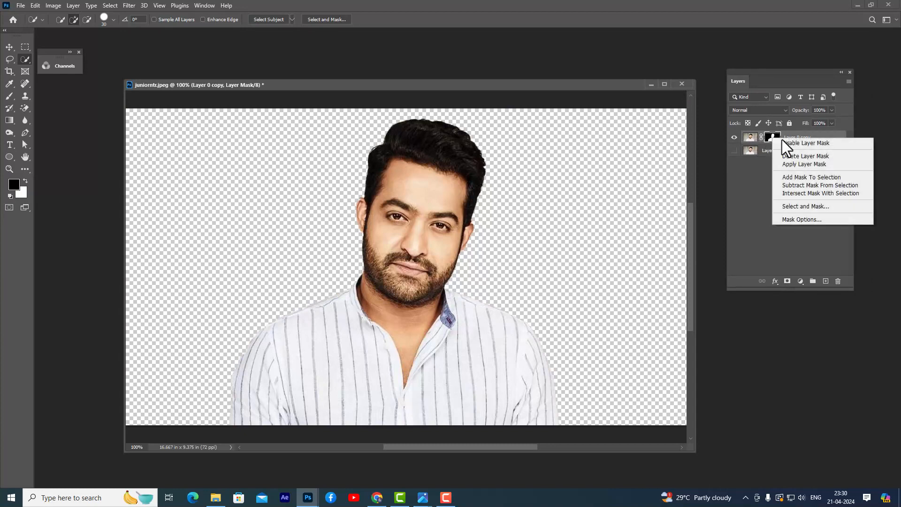
{"action": "left_click", "coordinate": [831, 165]}
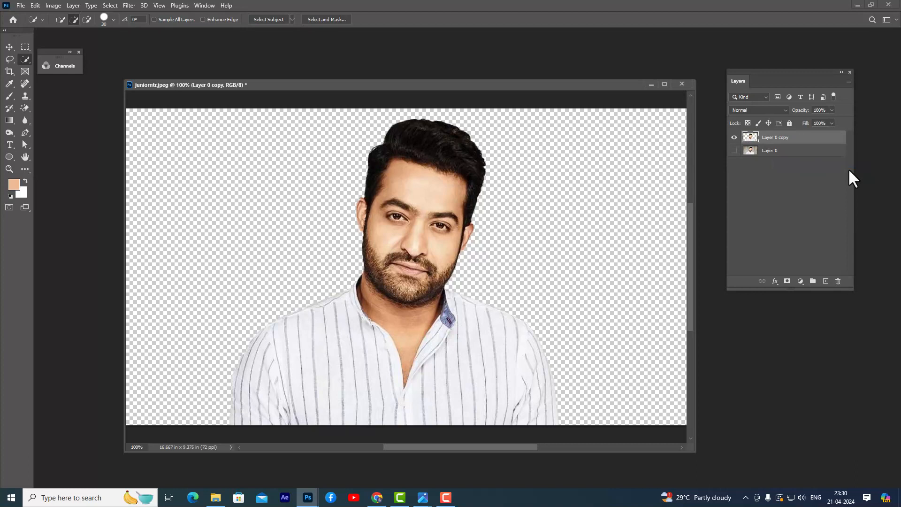
Open the BALDHEAD image from the oldman folder on the Desktop
{"action": "left_click_drag", "start_coordinate": [693, 452], "coordinate": [713, 467]}
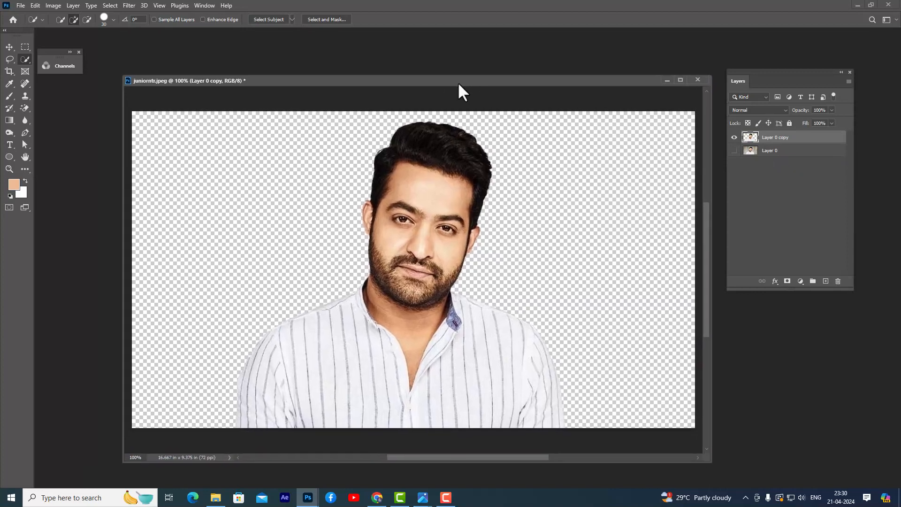
{"action": "left_click_drag", "start_coordinate": [459, 88], "coordinate": [468, 84]}
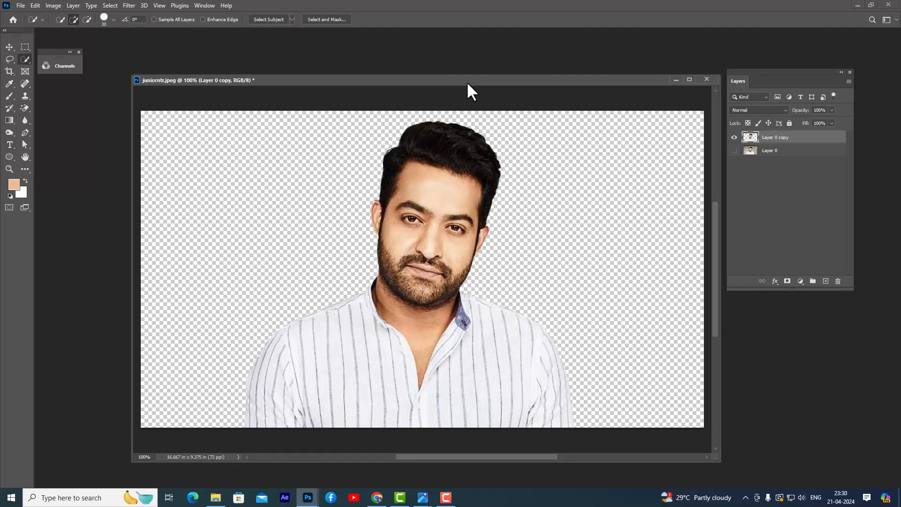
{"action": "key", "text": "ctrl+o"}
{"action": "scroll", "coordinate": [329, 202], "scroll_direction": "down", "scroll_amount": 5}
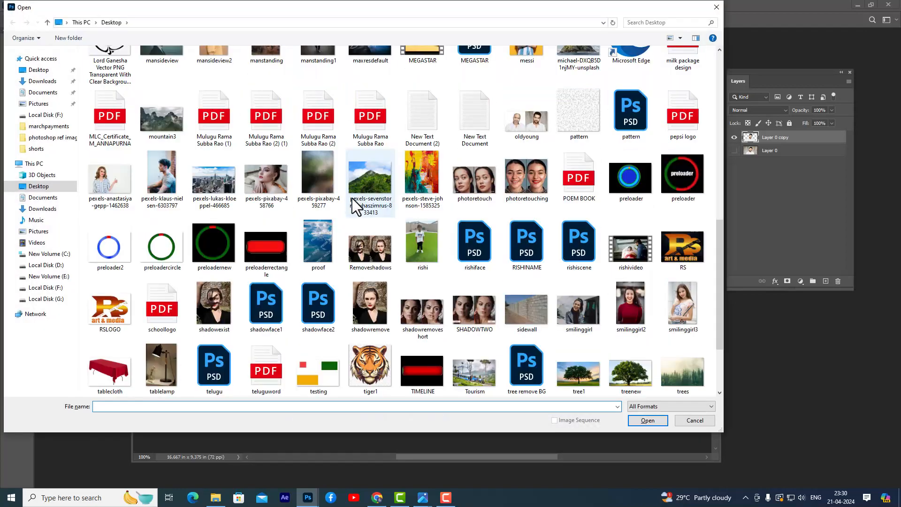
{"action": "scroll", "coordinate": [375, 201], "scroll_direction": "up", "scroll_amount": 6}
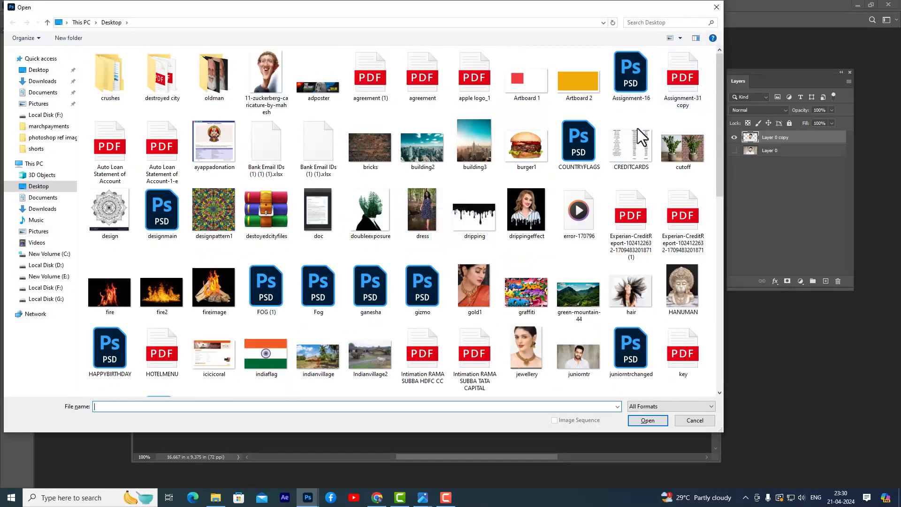
{"action": "double_click", "coordinate": [215, 85]}
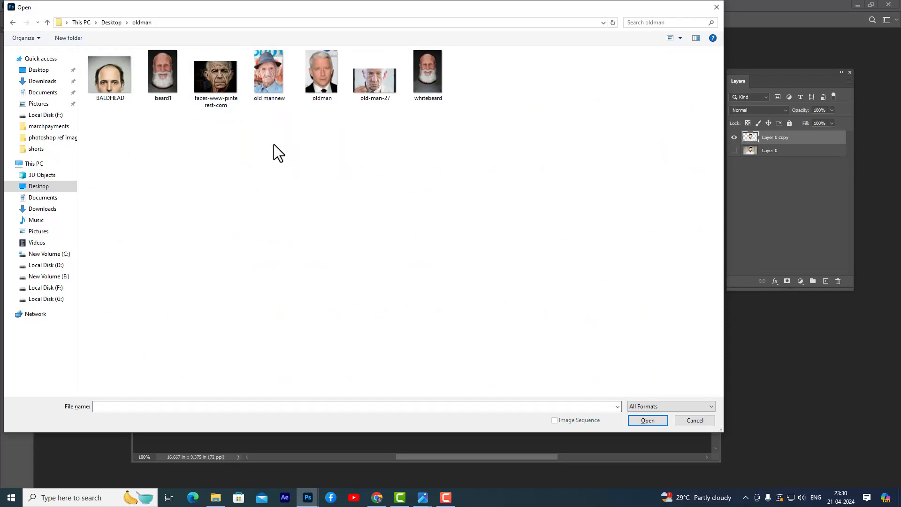
{"action": "left_click", "coordinate": [115, 72]}
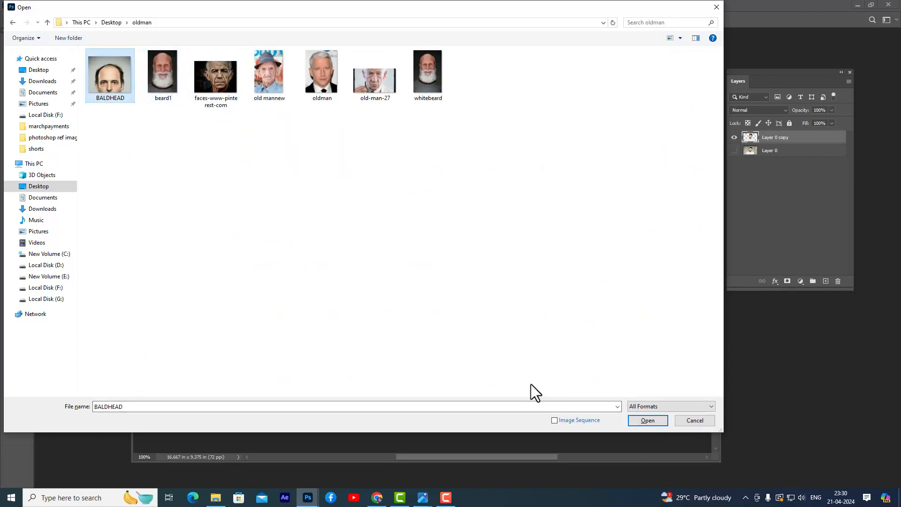
{"action": "left_click", "coordinate": [663, 421]}
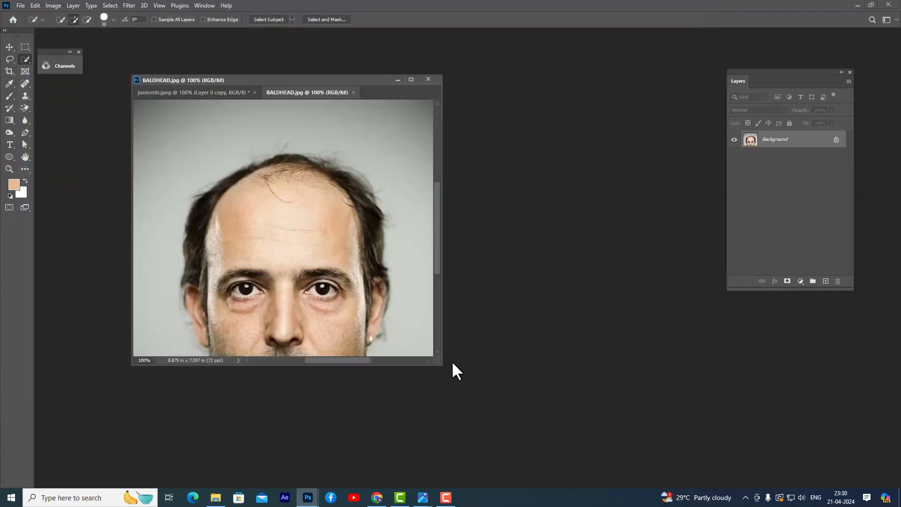
Select the balding man's scalp, side hair and forehead down to the eyebrows with Quick Selection, trimming the lower edge
{"action": "left_click_drag", "start_coordinate": [436, 362], "coordinate": [716, 459]}
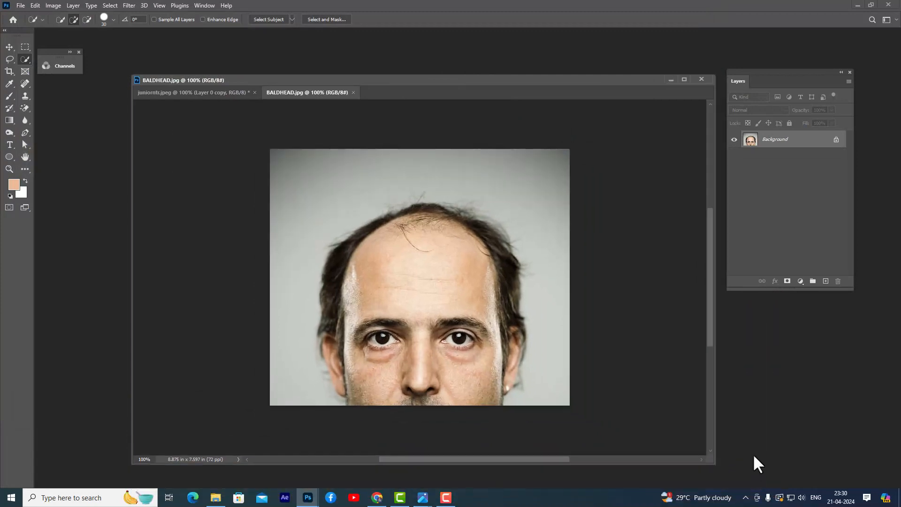
{"action": "key", "text": "ctrl+plus"}
{"action": "key", "text": "ctrl+minus"}
{"action": "left_click_drag", "start_coordinate": [358, 80], "coordinate": [364, 75]}
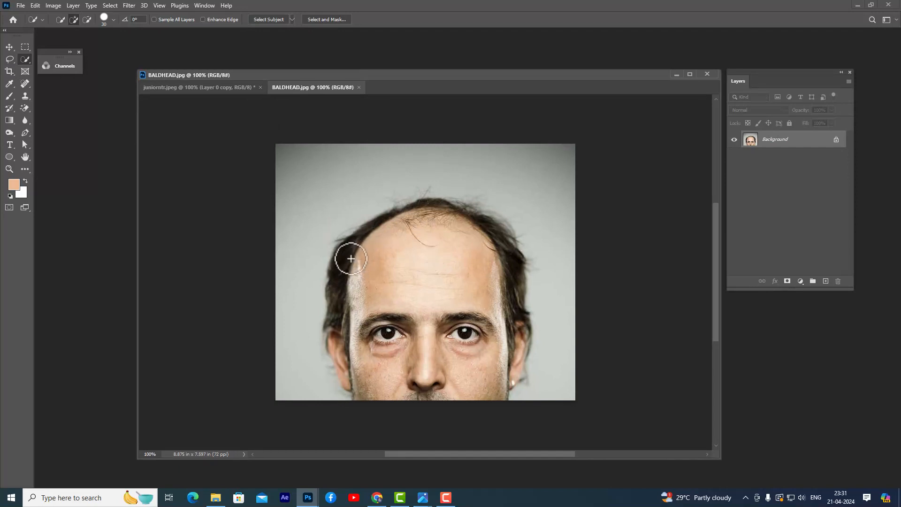
{"action": "mouse_move", "coordinate": [346, 256]}
{"action": "left_mouse_down"}
{"action": "mouse_move", "coordinate": [443, 212]}
{"action": "mouse_move", "coordinate": [500, 249]}
{"action": "mouse_move", "coordinate": [515, 308]}
{"action": "left_mouse_up"}
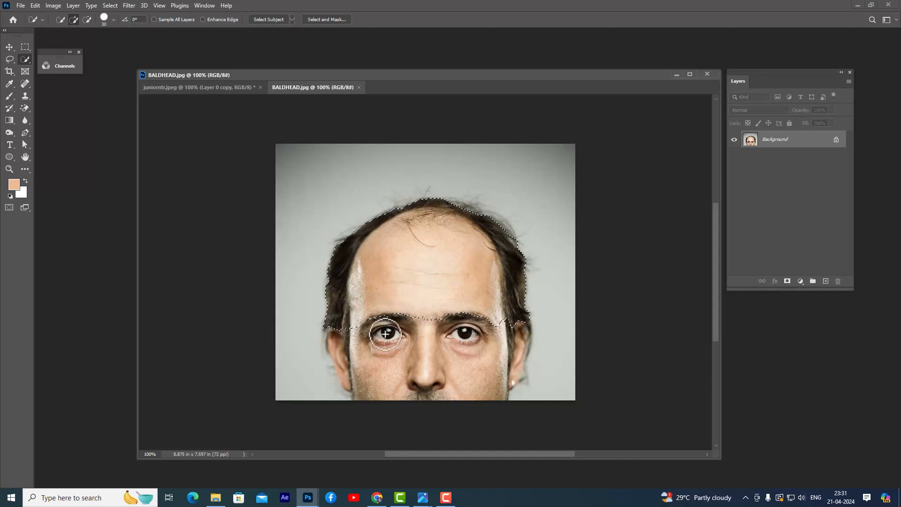
{"action": "key", "text": "alt"}
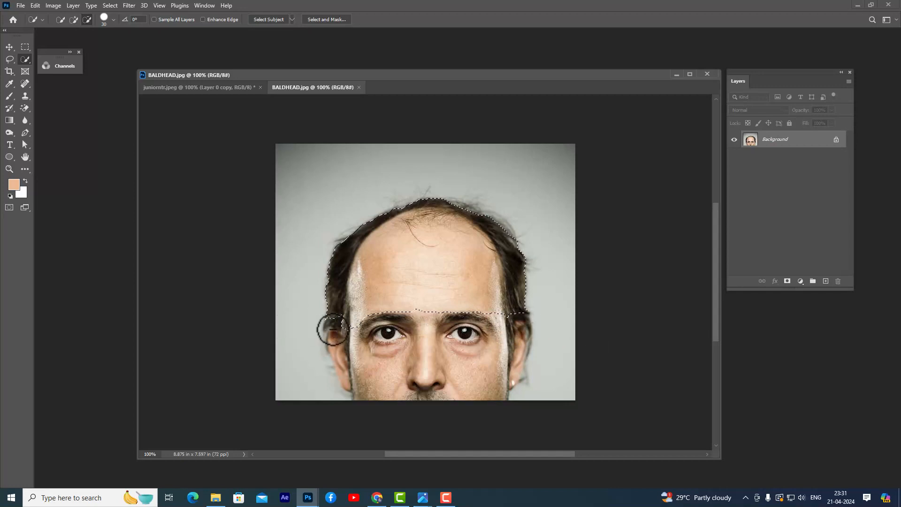
{"action": "left_click", "coordinate": [340, 312]}
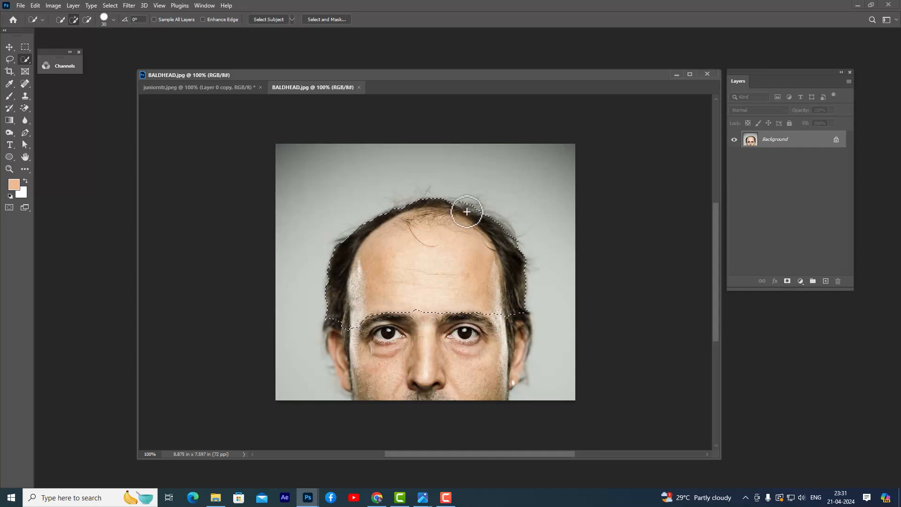
{"action": "key", "text": "alt"}
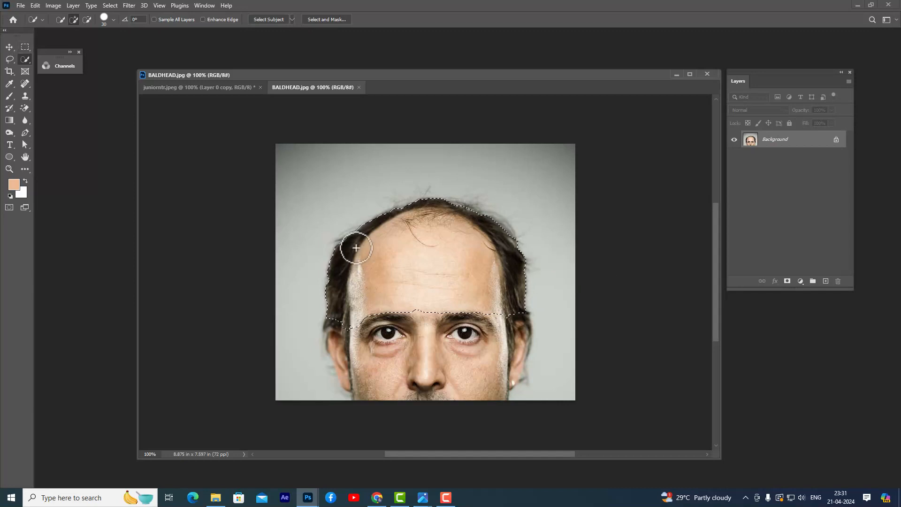
Feather the scalp selection by 1 pixel and move it into the juniorntr.jpeg document, beside the man's head
{"action": "right_click", "coordinate": [405, 229]}
{"action": "left_click", "coordinate": [438, 252]}
{"action": "type", "text": "1"}
{"action": "left_click", "coordinate": [518, 175]}
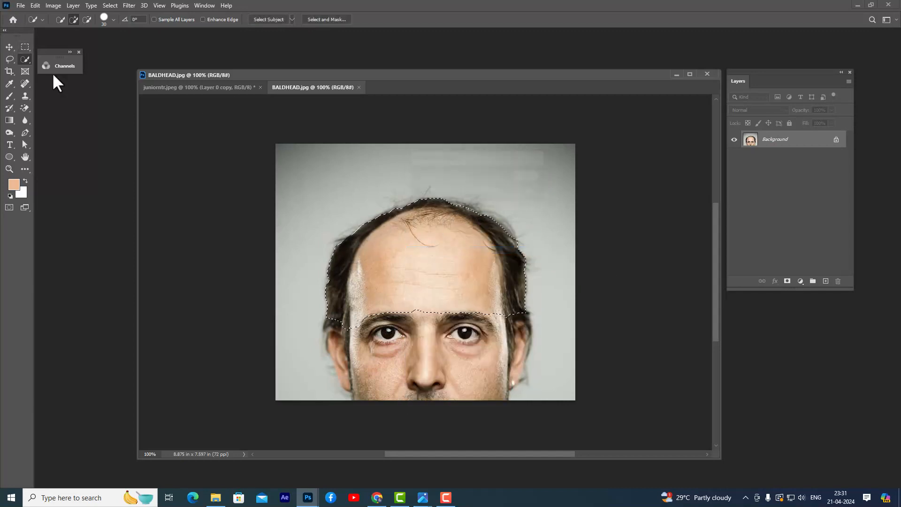
{"action": "left_click", "coordinate": [9, 47]}
{"action": "left_click_drag", "start_coordinate": [423, 244], "coordinate": [267, 224]}
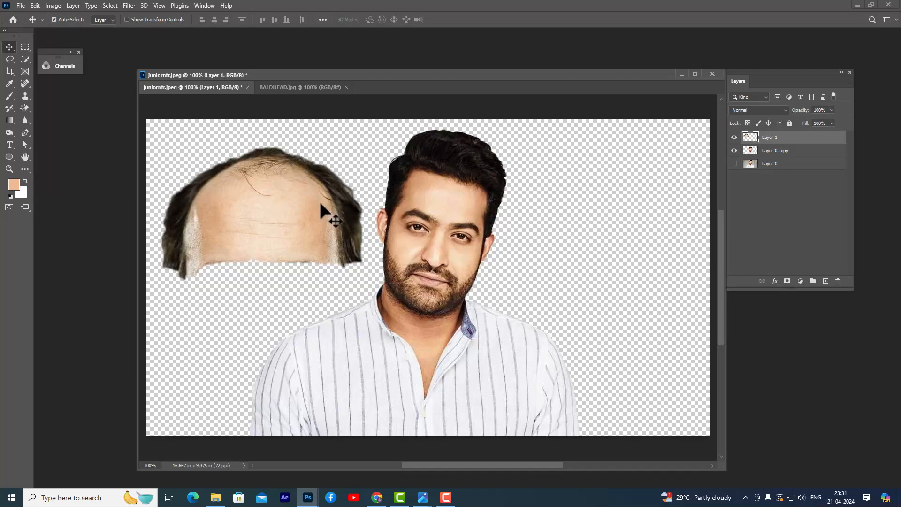
Hide Layer 1 and draw a lasso selection around the man's hair along the hairline on Layer 0 copy
{"action": "left_click", "coordinate": [734, 137]}
{"action": "left_click", "coordinate": [784, 151]}
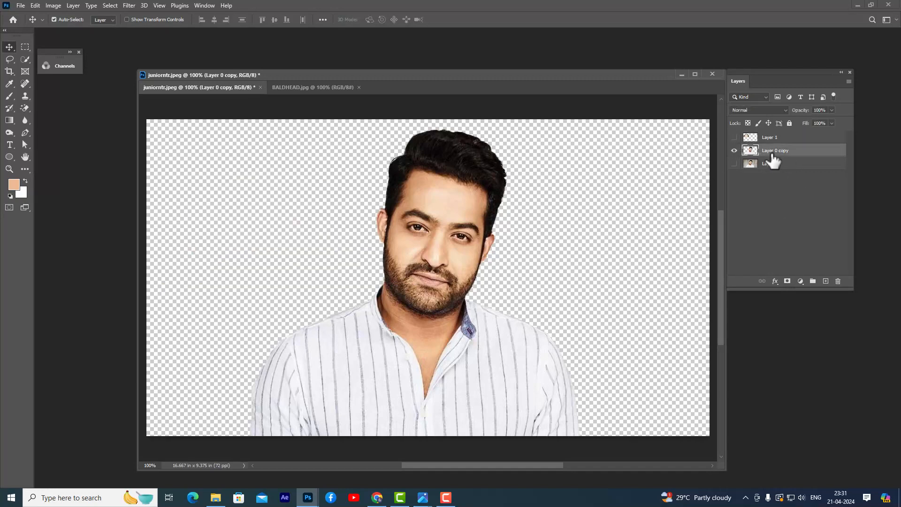
{"action": "scroll", "coordinate": [496, 179], "scroll_direction": "up", "scroll_amount": 3}
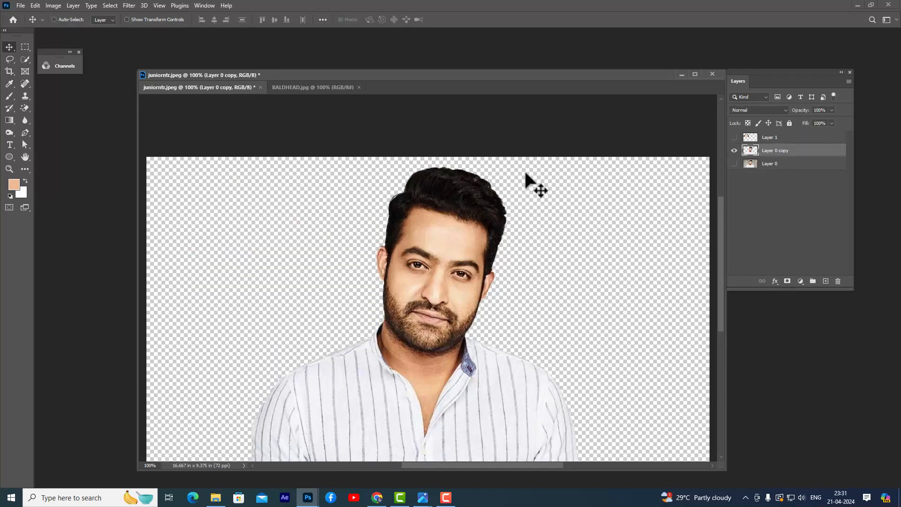
{"action": "key", "text": "ctrl+plus"}
{"action": "scroll", "coordinate": [578, 203], "scroll_direction": "up", "scroll_amount": 2}
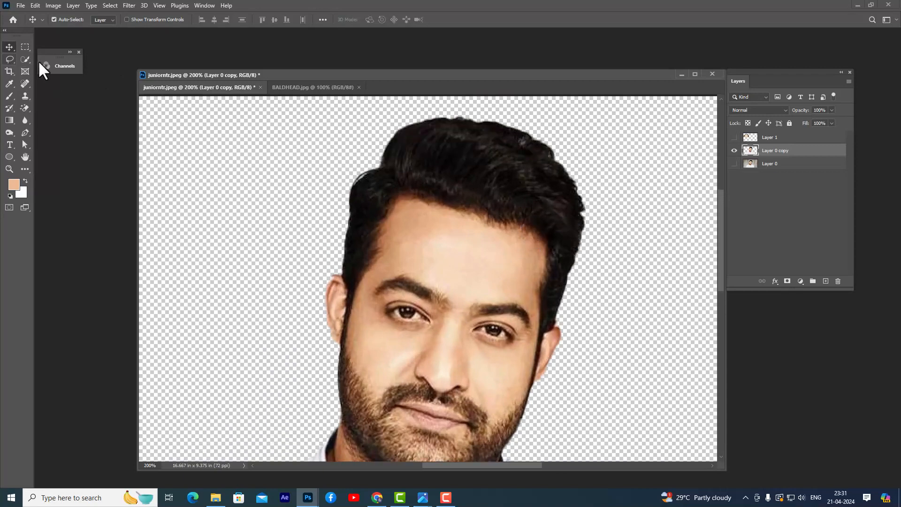
{"action": "left_click", "coordinate": [10, 60]}
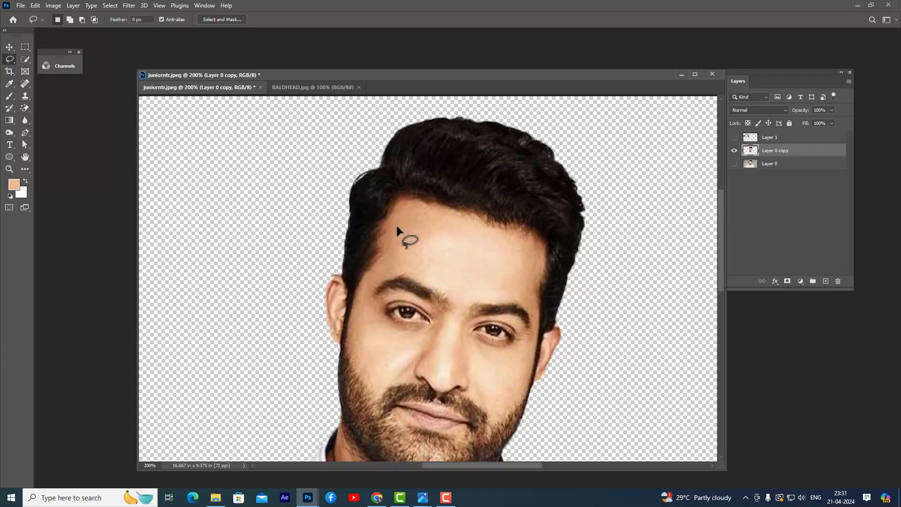
{"action": "mouse_move", "coordinate": [340, 274]}
{"action": "left_mouse_down"}
{"action": "mouse_move", "coordinate": [346, 288]}
{"action": "mouse_move", "coordinate": [337, 262]}
{"action": "mouse_move", "coordinate": [355, 288]}
{"action": "mouse_move", "coordinate": [374, 267]}
{"action": "mouse_move", "coordinate": [397, 193]}
{"action": "mouse_move", "coordinate": [536, 226]}
{"action": "mouse_move", "coordinate": [547, 249]}
{"action": "mouse_move", "coordinate": [539, 324]}
{"action": "mouse_move", "coordinate": [555, 334]}
{"action": "mouse_move", "coordinate": [566, 323]}
{"action": "mouse_move", "coordinate": [541, 330]}
{"action": "mouse_move", "coordinate": [547, 254]}
{"action": "mouse_move", "coordinate": [533, 221]}
{"action": "mouse_move", "coordinate": [395, 192]}
{"action": "mouse_move", "coordinate": [370, 267]}
{"action": "mouse_move", "coordinate": [352, 289]}
{"action": "mouse_move", "coordinate": [327, 203]}
{"action": "mouse_move", "coordinate": [370, 117]}
{"action": "mouse_move", "coordinate": [531, 120]}
{"action": "left_mouse_up"}
{"action": "left_click", "coordinate": [580, 303]}
{"action": "mouse_move", "coordinate": [591, 180]}
{"action": "left_mouse_down"}
{"action": "mouse_move", "coordinate": [603, 235]}
{"action": "mouse_move", "coordinate": [567, 328]}
{"action": "left_mouse_up"}
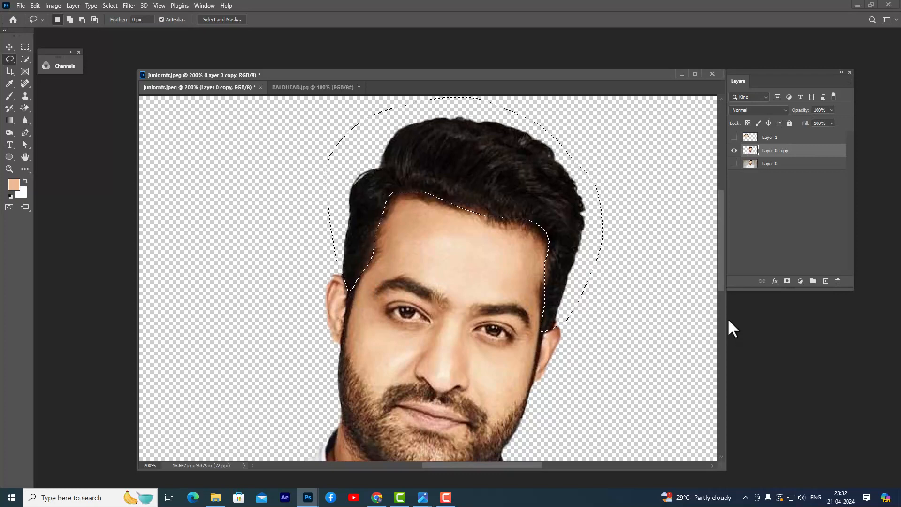
Feather the hair selection by 1 pixel, delete the hair from Layer 0 copy and deselect
{"action": "right_click", "coordinate": [471, 142]}
{"action": "left_click", "coordinate": [485, 162]}
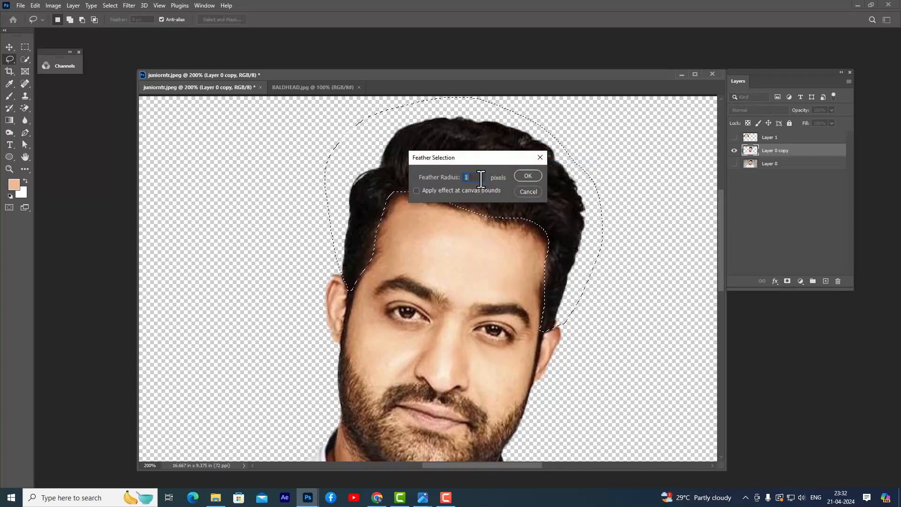
{"action": "left_click_drag", "start_coordinate": [507, 156], "coordinate": [531, 156]}
{"action": "left_click", "coordinate": [555, 172]}
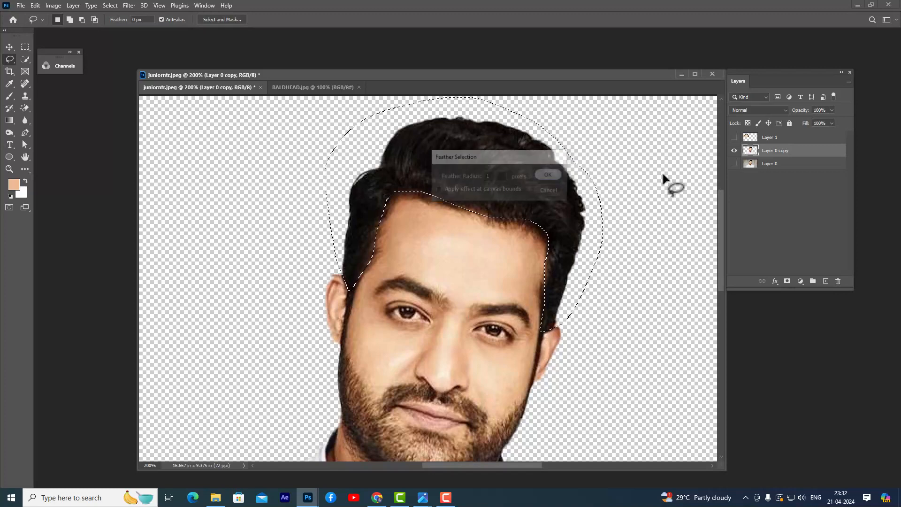
{"action": "key", "text": "Delete"}
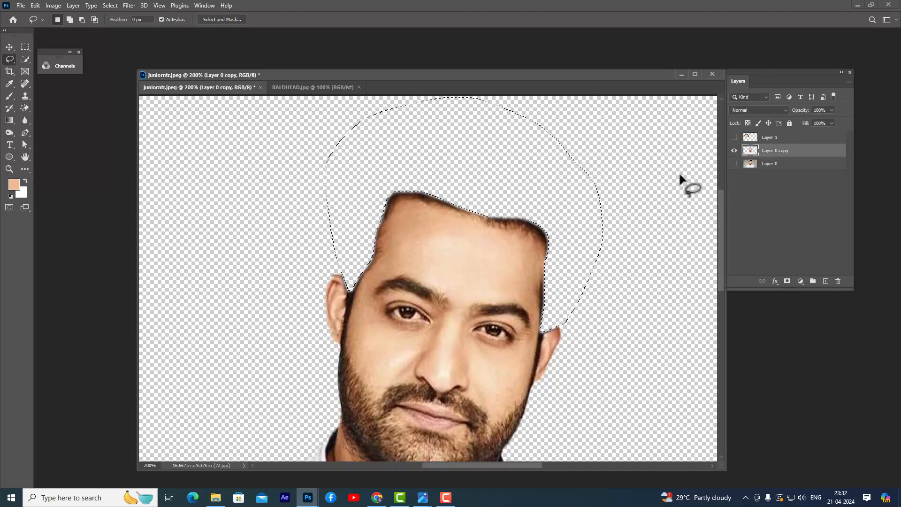
{"action": "key", "text": "ctrl+d"}
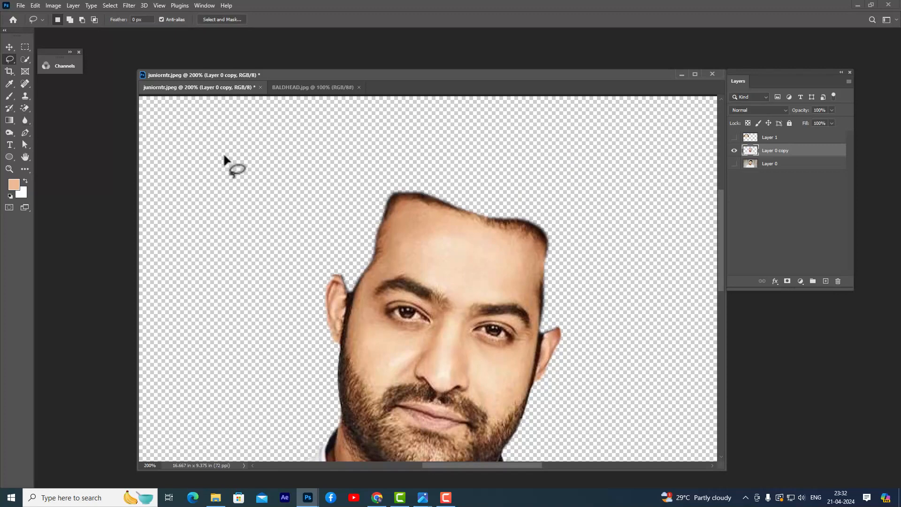
Show Layer 1 again and move the bald scalp over the top of the man's head
{"action": "left_click", "coordinate": [734, 137]}
{"action": "left_click", "coordinate": [802, 138]}
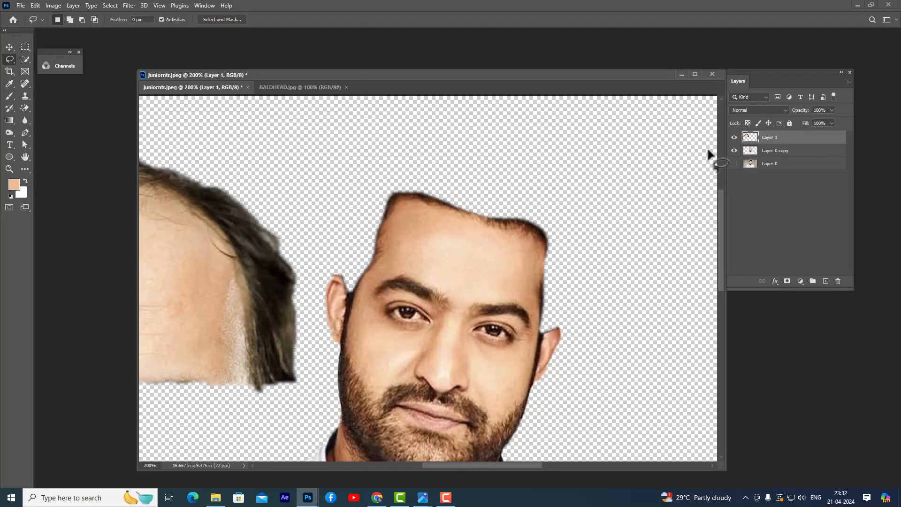
{"action": "key", "text": "ctrl+minus"}
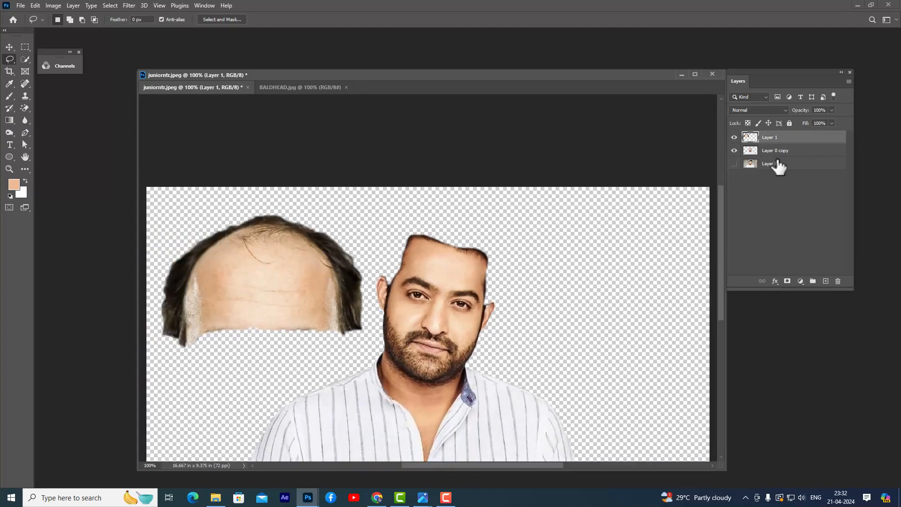
{"action": "left_click", "coordinate": [9, 47]}
{"action": "left_click_drag", "start_coordinate": [273, 251], "coordinate": [469, 226]}
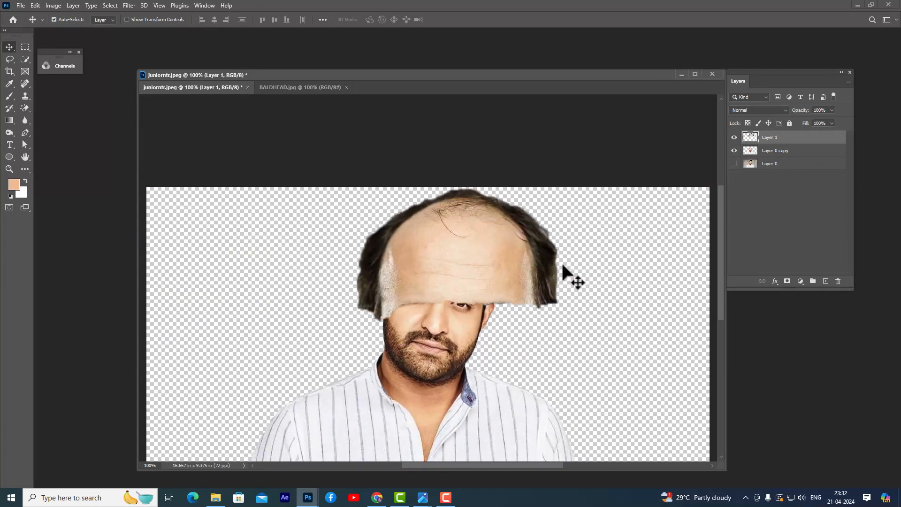
Scale Layer 1's bald scalp down to about 50% width and 63% height and place it over the top of the man's head
{"action": "key", "text": "ctrl+t"}
{"action": "left_click_drag", "start_coordinate": [563, 185], "coordinate": [471, 199]}
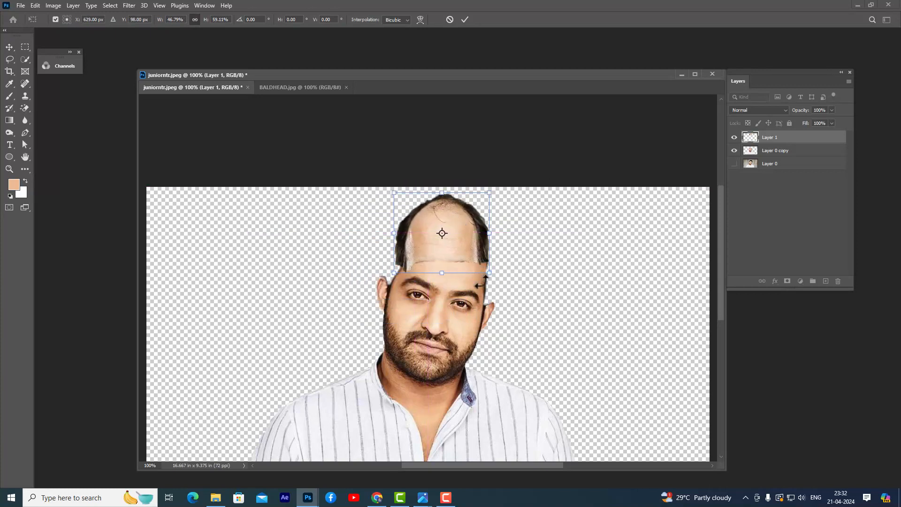
{"action": "left_click_drag", "start_coordinate": [490, 273], "coordinate": [500, 279]}
{"action": "left_click_drag", "start_coordinate": [480, 253], "coordinate": [473, 259]}
{"action": "left_click_drag", "start_coordinate": [438, 198], "coordinate": [438, 200]}
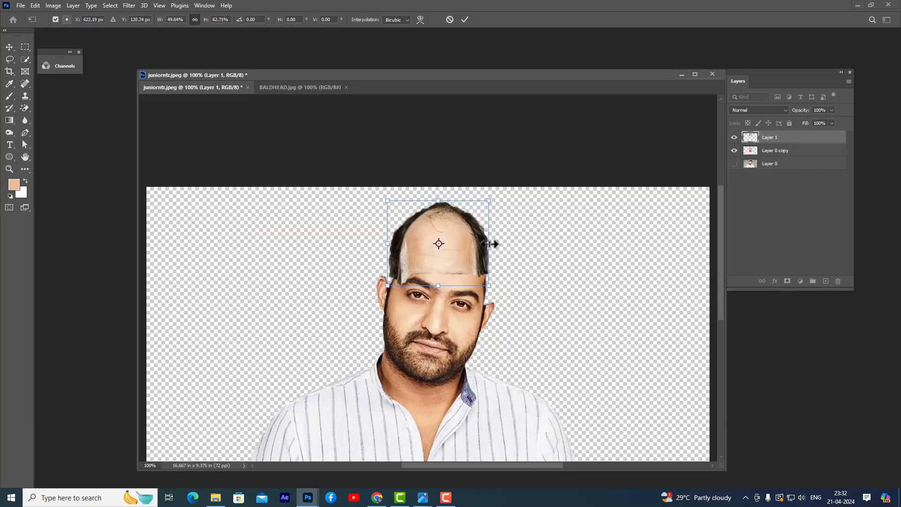
Rotate the bald scalp about 11.5° to match the head's tilt, adjust its width and lower it onto the man's forehead
{"action": "left_click_drag", "start_coordinate": [491, 244], "coordinate": [501, 245]}
{"action": "left_click_drag", "start_coordinate": [510, 197], "coordinate": [515, 213]}
{"action": "left_click_drag", "start_coordinate": [458, 226], "coordinate": [459, 244]}
{"action": "left_click_drag", "start_coordinate": [388, 252], "coordinate": [392, 254]}
{"action": "left_click_drag", "start_coordinate": [501, 270], "coordinate": [498, 269]}
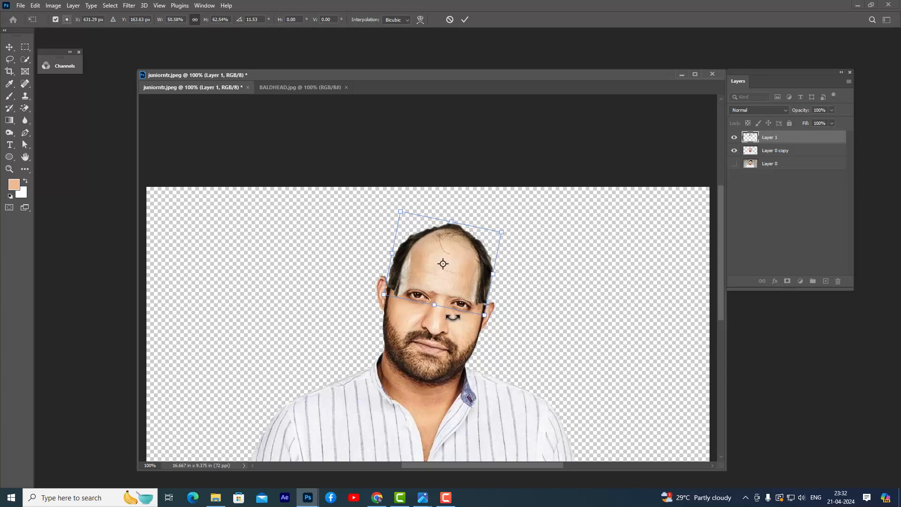
Warp the bald scalp so its side hair meets both ears, and apply the transformation
{"action": "right_click", "coordinate": [475, 252]}
{"action": "left_click", "coordinate": [492, 318]}
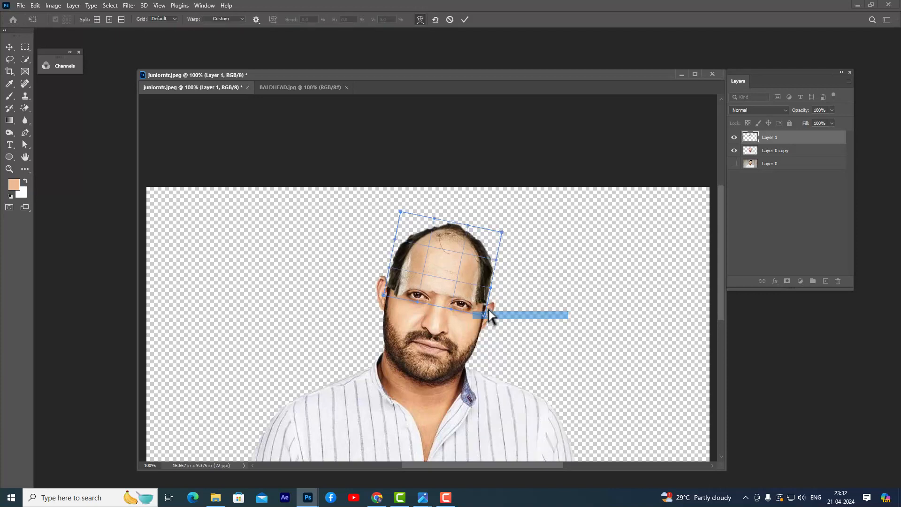
{"action": "left_click_drag", "start_coordinate": [471, 281], "coordinate": [472, 284]}
{"action": "left_click_drag", "start_coordinate": [397, 280], "coordinate": [389, 279]}
{"action": "left_click_drag", "start_coordinate": [484, 304], "coordinate": [487, 305]}
{"action": "left_click_drag", "start_coordinate": [438, 285], "coordinate": [447, 284]}
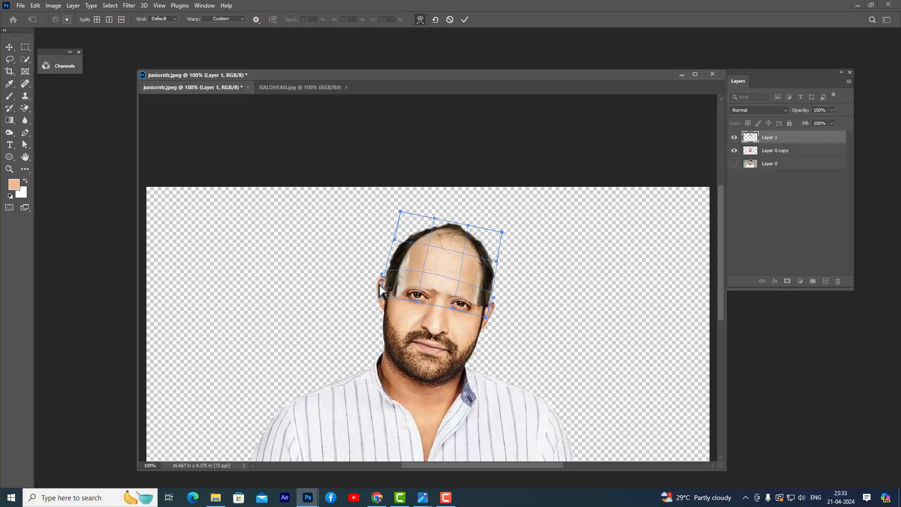
{"action": "left_click", "coordinate": [464, 19]}
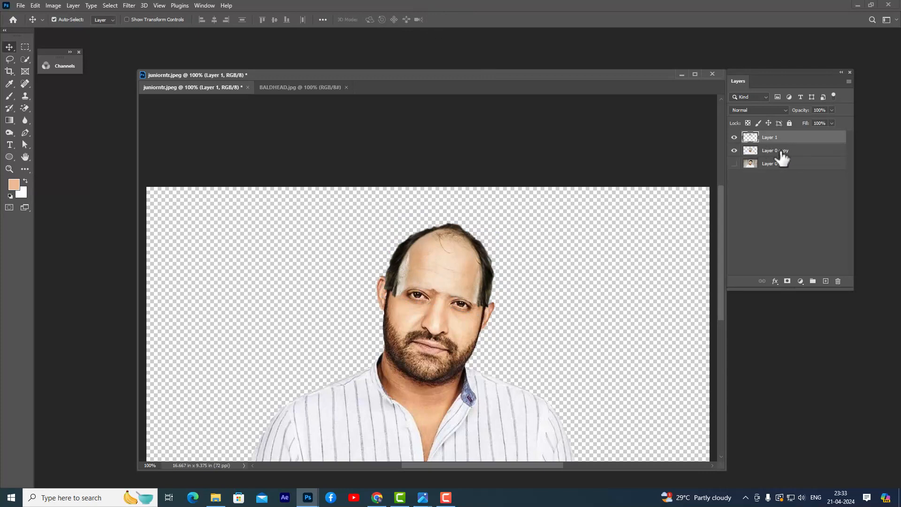
Add a layer mask to Layer 1 and enlarge the document window to show the whole portrait
{"action": "left_click", "coordinate": [787, 280]}
{"action": "left_click_drag", "start_coordinate": [429, 76], "coordinate": [406, 50]}
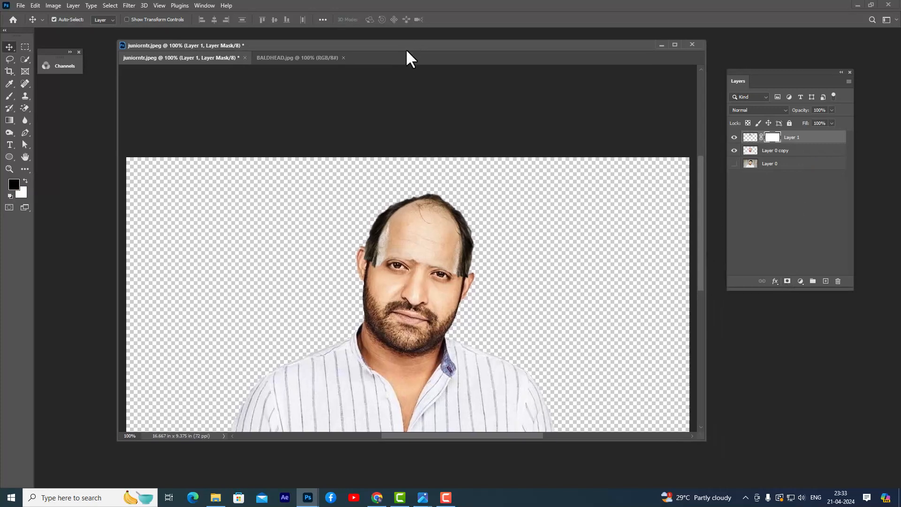
{"action": "left_click_drag", "start_coordinate": [699, 438], "coordinate": [748, 470]}
{"action": "left_click_drag", "start_coordinate": [416, 44], "coordinate": [435, 55]}
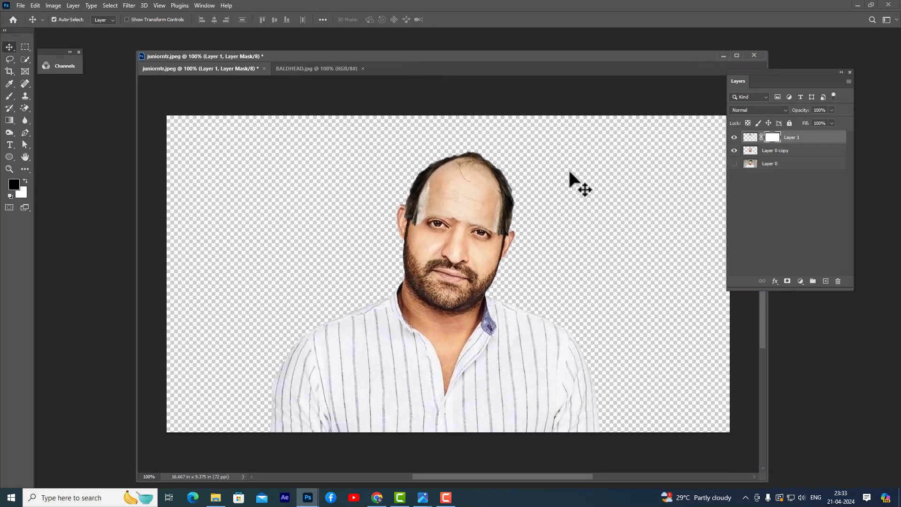
Set up the Brush tool with 100% flow for painting on Layer 1's mask
{"action": "key", "text": "ctrl+plus"}
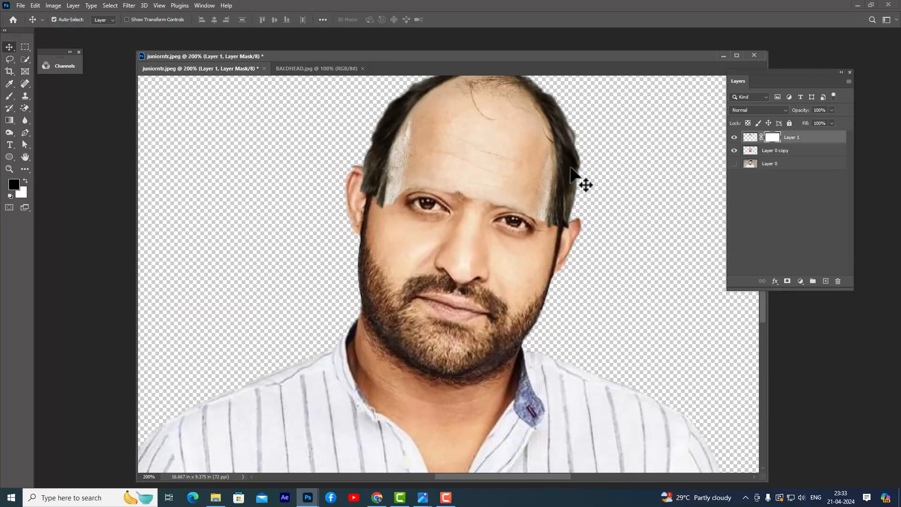
{"action": "scroll", "coordinate": [547, 153], "scroll_direction": "up", "scroll_amount": 1}
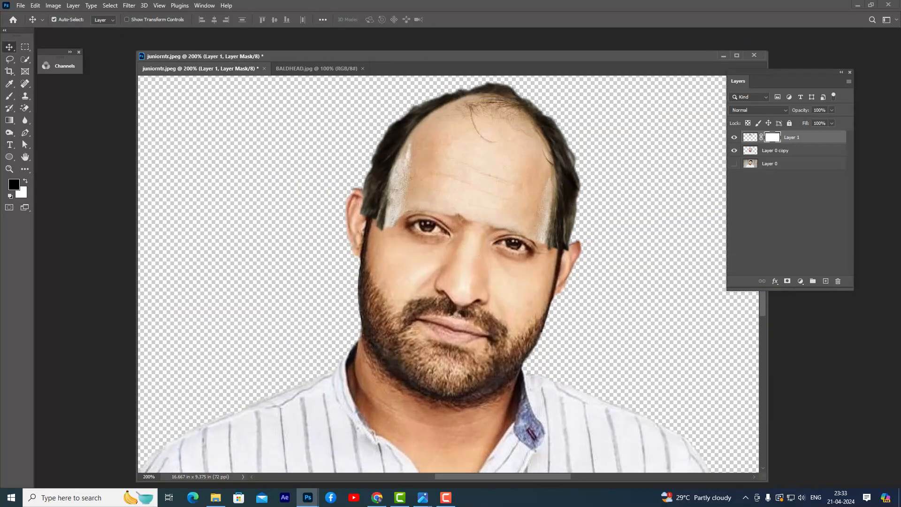
{"action": "left_click_drag", "start_coordinate": [6, 97], "coordinate": [32, 93]}
{"action": "left_click", "coordinate": [34, 96]}
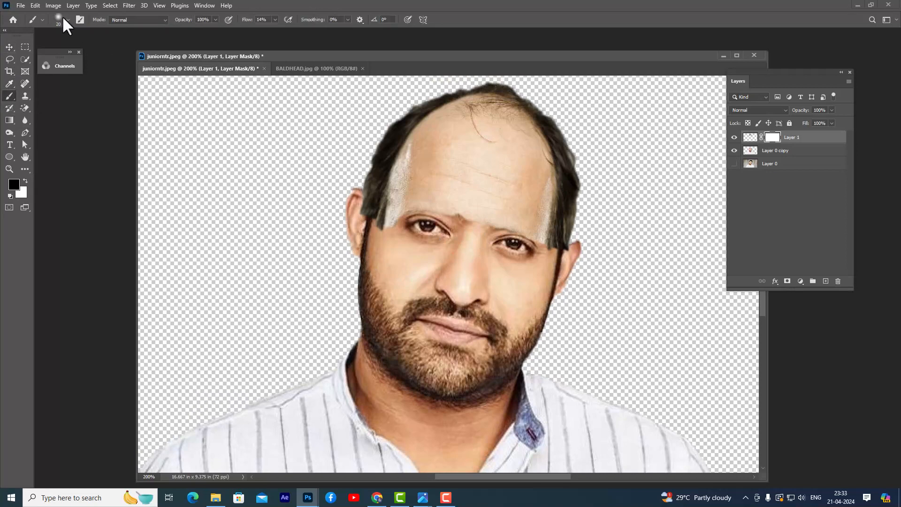
{"action": "left_click", "coordinate": [66, 19]}
{"action": "left_click", "coordinate": [407, 5]}
{"action": "left_click", "coordinate": [397, 220]}
{"action": "key", "text": "bracketright"}
{"action": "left_click", "coordinate": [273, 19]}
{"action": "left_click_drag", "start_coordinate": [275, 28], "coordinate": [323, 27]}
Paint black on Layer 1's mask over the eyebrows and the pale edges at the temples, resizing the brush for detail
{"action": "left_click", "coordinate": [392, 222]}
{"action": "mouse_move", "coordinate": [392, 222]}
{"action": "left_mouse_down"}
{"action": "mouse_move", "coordinate": [433, 213]}
{"action": "mouse_move", "coordinate": [415, 207]}
{"action": "mouse_move", "coordinate": [439, 205]}
{"action": "mouse_move", "coordinate": [418, 206]}
{"action": "mouse_move", "coordinate": [429, 202]}
{"action": "mouse_move", "coordinate": [540, 243]}
{"action": "mouse_move", "coordinate": [516, 224]}
{"action": "mouse_move", "coordinate": [503, 226]}
{"action": "mouse_move", "coordinate": [545, 247]}
{"action": "left_mouse_up"}
{"action": "key", "text": "bracketleft"}
{"action": "key", "text": "bracketleft"}
{"action": "key", "text": "bracketleft"}
{"action": "key", "text": "bracketleft"}
{"action": "key", "text": "bracketleft"}
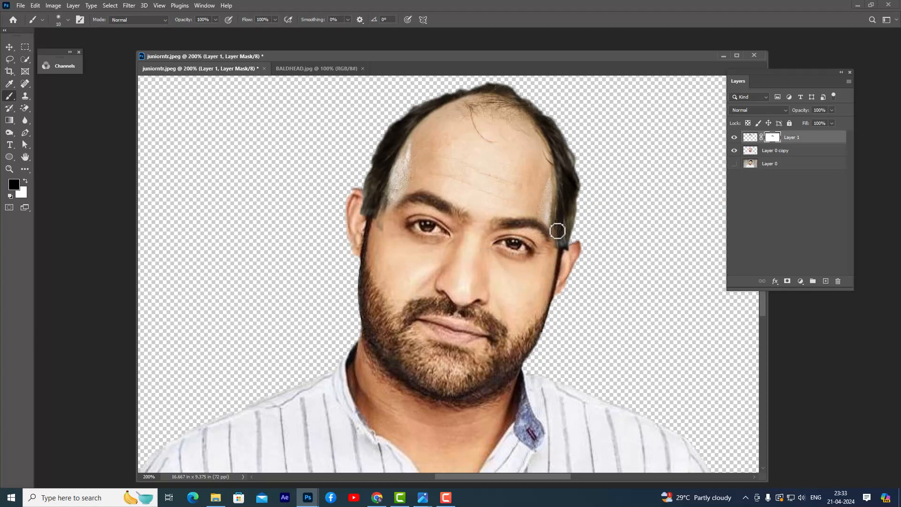
{"action": "key", "text": "bracketright"}
{"action": "key", "text": "bracketright"}
{"action": "key", "text": "bracketright"}
{"action": "key", "text": "bracketright"}
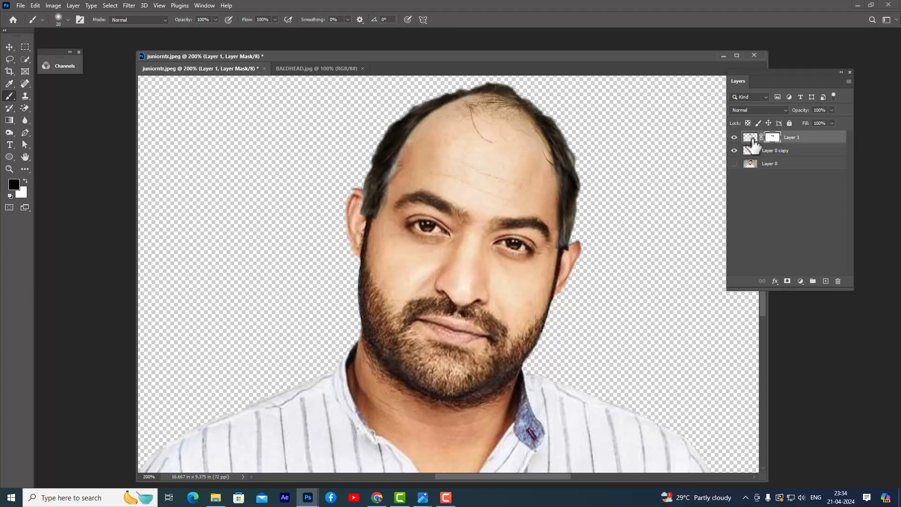
Warp Layer 1's scalp image again to align its side hair with the sideburns and head outline, and apply it
{"action": "left_click", "coordinate": [751, 138]}
{"action": "key", "text": "ctrl+t"}
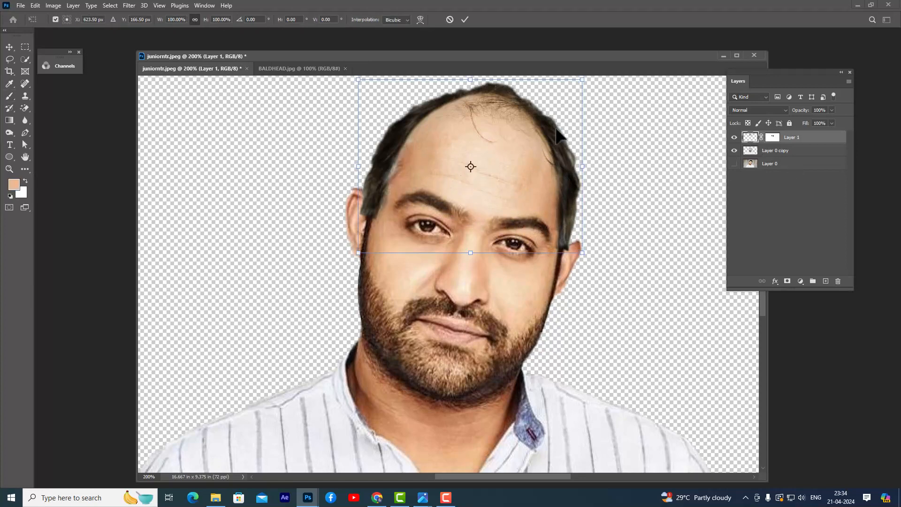
{"action": "right_click", "coordinate": [497, 128]}
{"action": "left_click", "coordinate": [526, 191]}
{"action": "mouse_move", "coordinate": [398, 168]}
{"action": "left_mouse_down"}
{"action": "mouse_move", "coordinate": [380, 191]}
{"action": "mouse_move", "coordinate": [392, 175]}
{"action": "left_mouse_up"}
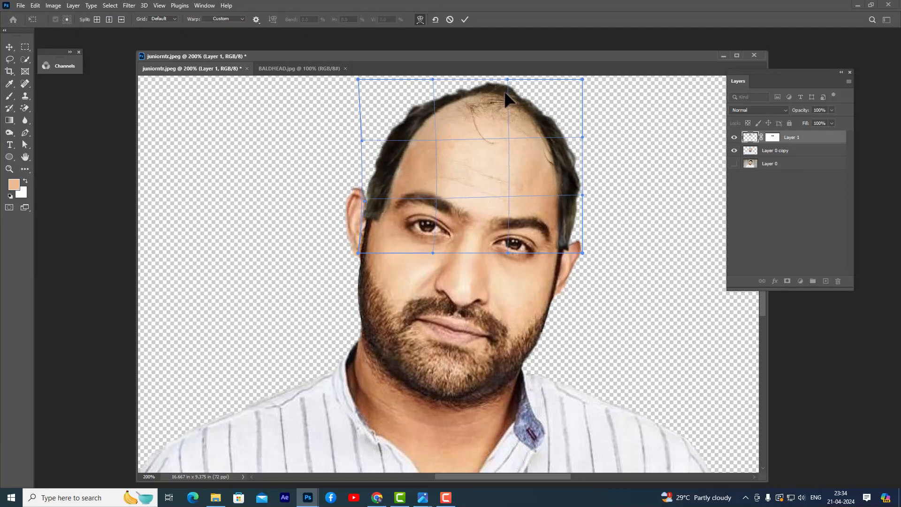
{"action": "left_click_drag", "start_coordinate": [568, 235], "coordinate": [566, 237]}
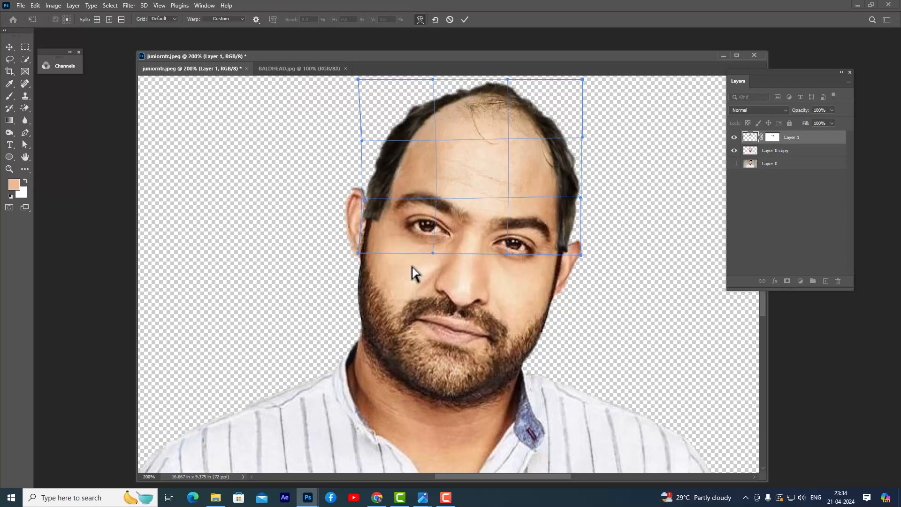
{"action": "left_click_drag", "start_coordinate": [374, 221], "coordinate": [373, 224]}
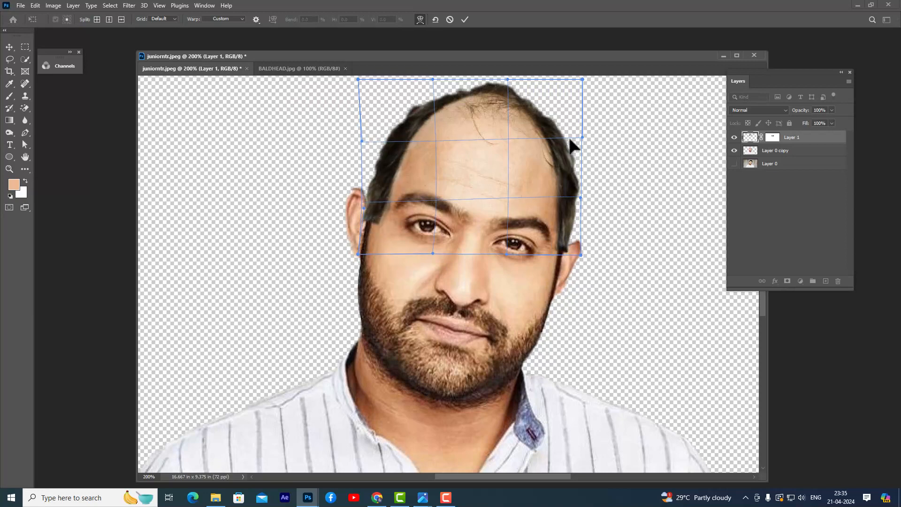
{"action": "left_click_drag", "start_coordinate": [567, 237], "coordinate": [566, 237]}
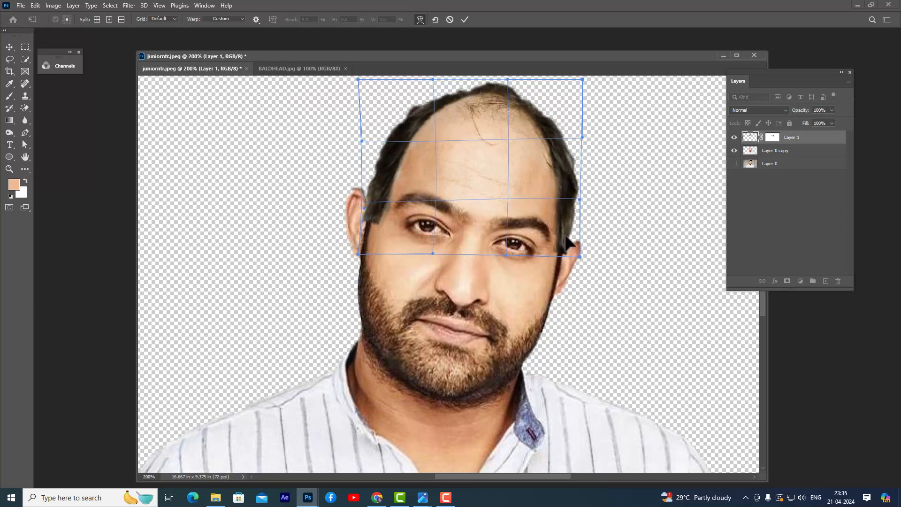
{"action": "left_click_drag", "start_coordinate": [561, 159], "coordinate": [560, 161]}
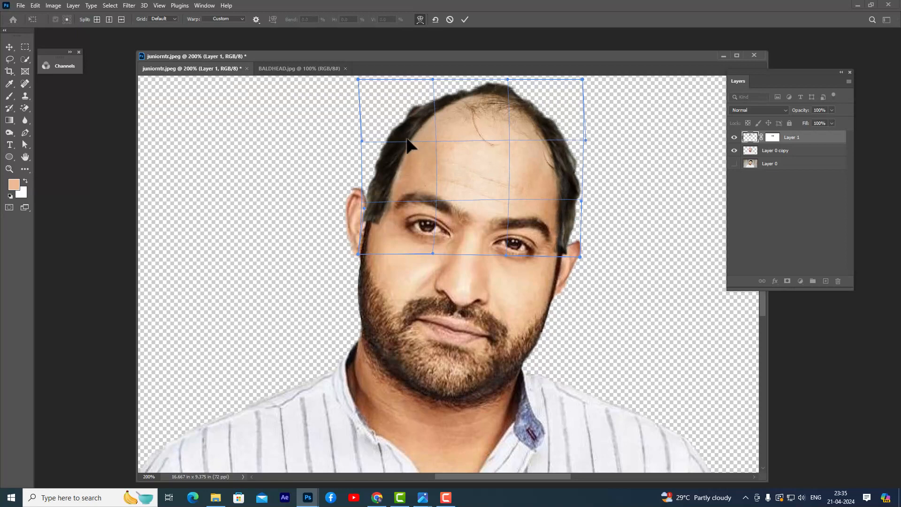
{"action": "left_click_drag", "start_coordinate": [406, 140], "coordinate": [405, 138]}
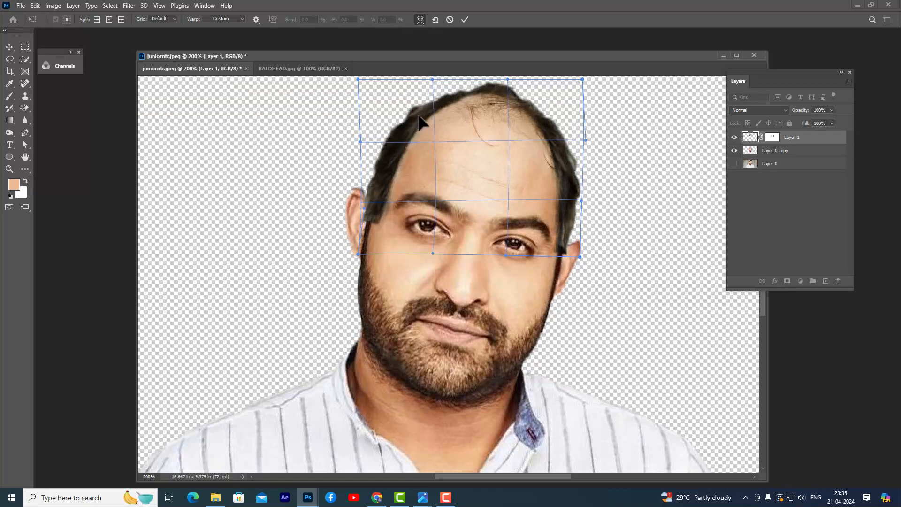
{"action": "key", "text": "Return"}
Paint black on Layer 1's mask with a smaller brush where the side hair meets the sideburns beside both ears
{"action": "key", "text": "b"}
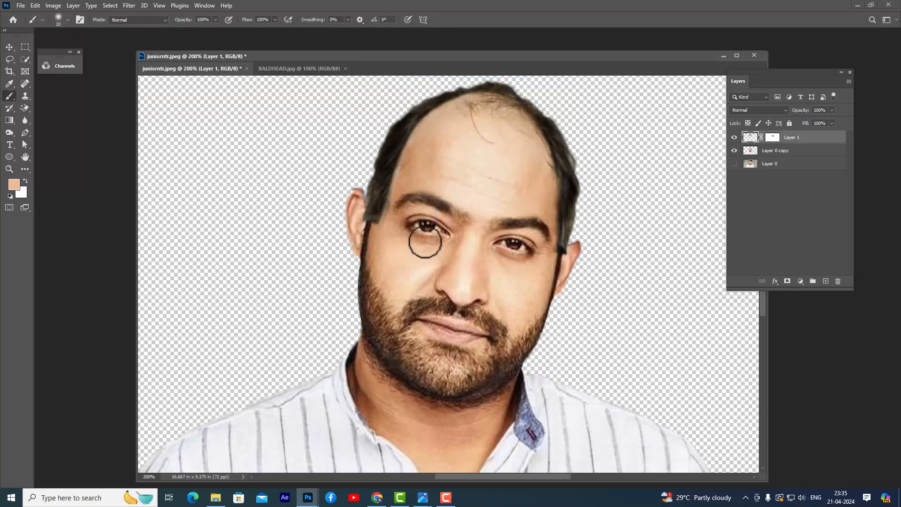
{"action": "key", "text": "d"}
{"action": "left_click", "coordinate": [772, 137]}
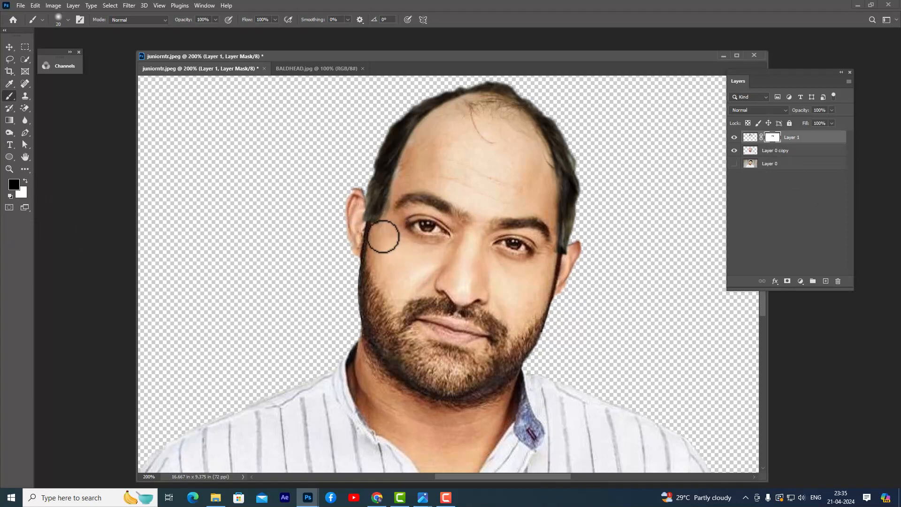
{"action": "key", "text": "bracketleft"}
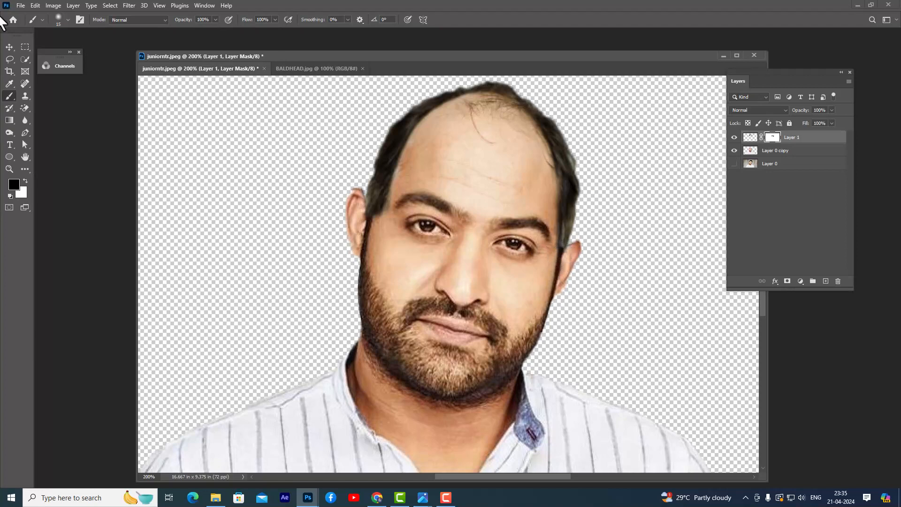
Examine how the bald scalp blends with the man's face at both close and full view
{"action": "left_click", "coordinate": [9, 47]}
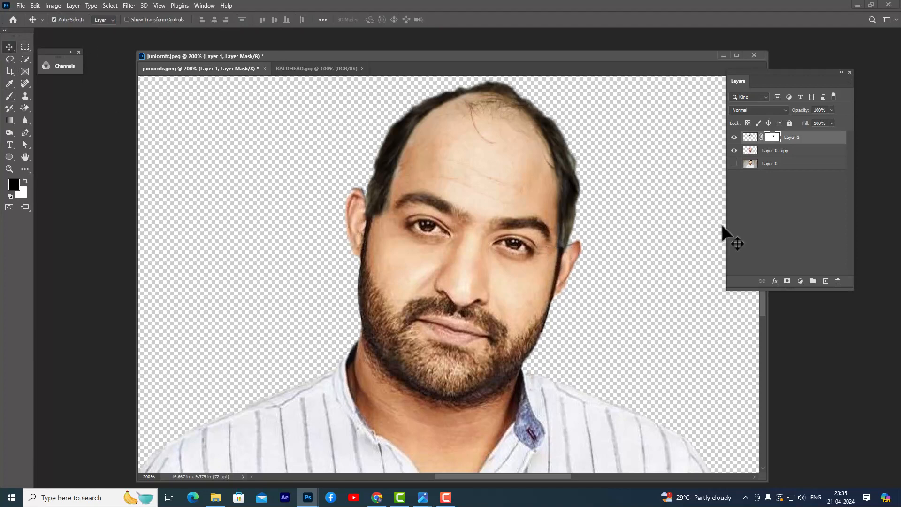
{"action": "key", "text": "ctrl+minus"}
{"action": "key", "text": "ctrl+minus"}
{"action": "key", "text": "ctrl+plus"}
{"action": "key", "text": "ctrl+plus"}
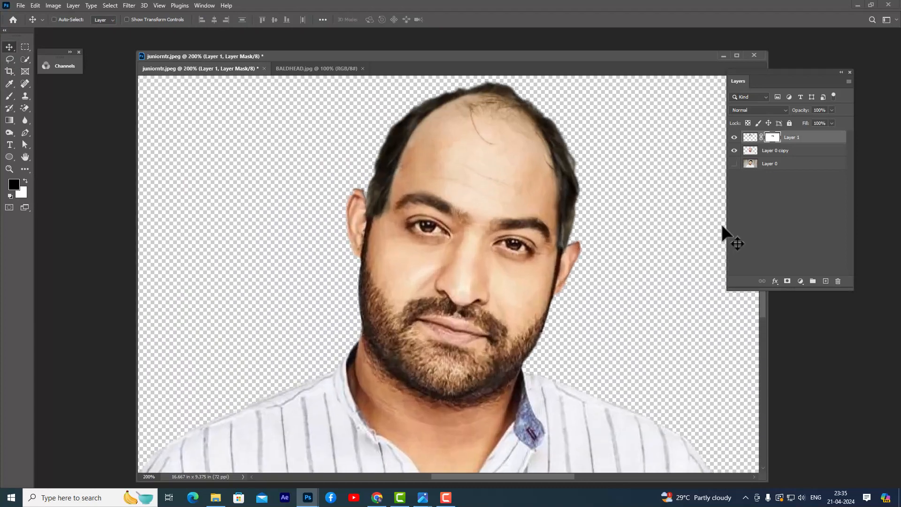
{"action": "key", "text": "ctrl+minus"}
{"action": "key", "text": "ctrl+plus"}
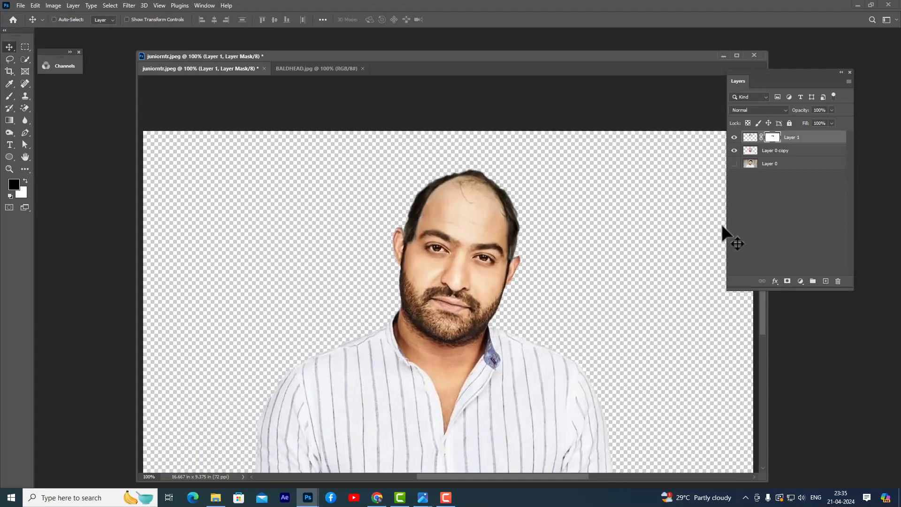
{"action": "key", "text": "ctrl+minus"}
{"action": "key", "text": "ctrl+plus"}
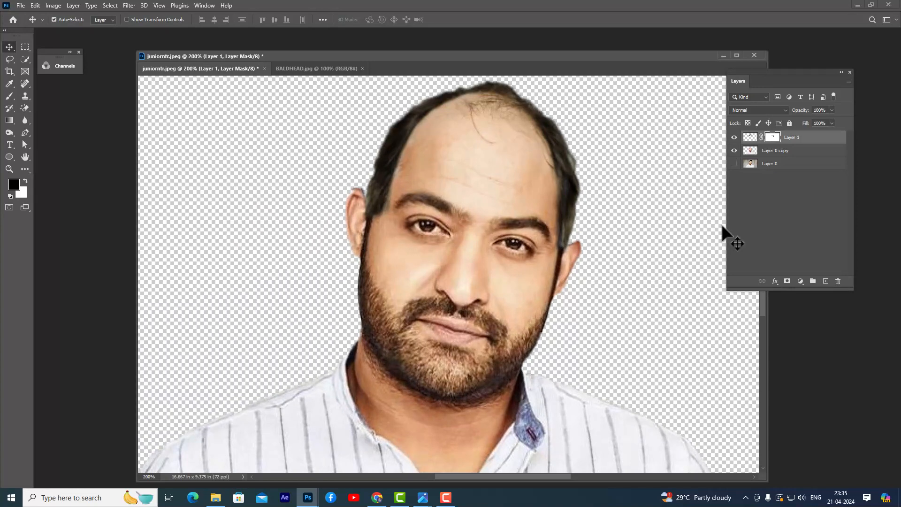
Open the oldman photo from the oldman folder and enlarge its document window
{"action": "key", "text": "ctrl+o"}
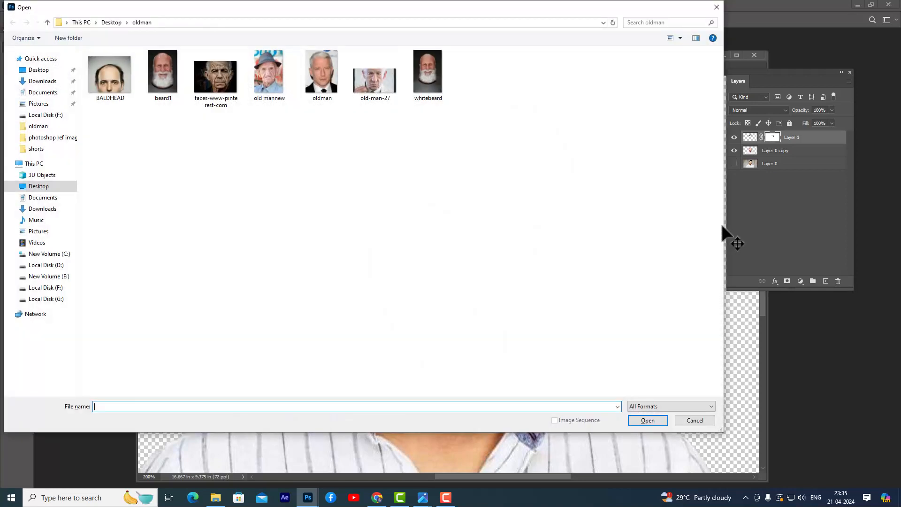
{"action": "left_click", "coordinate": [324, 58]}
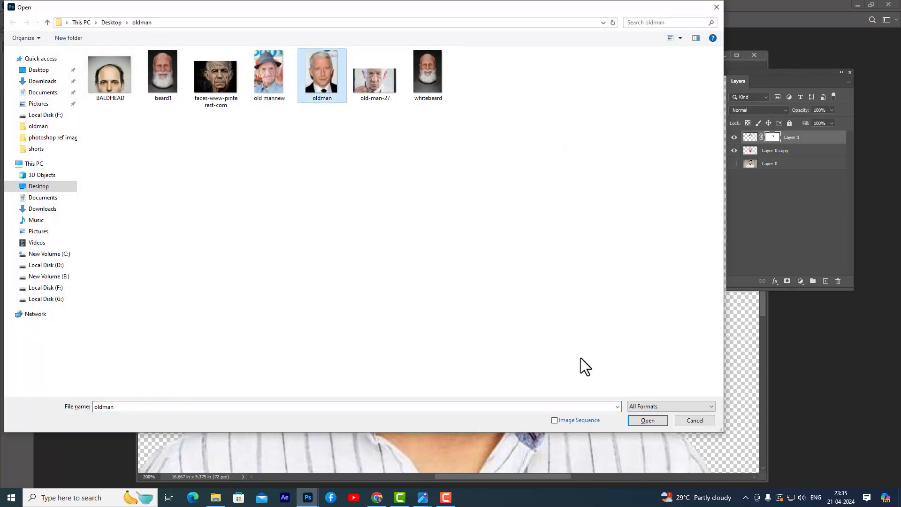
{"action": "left_click", "coordinate": [648, 420]}
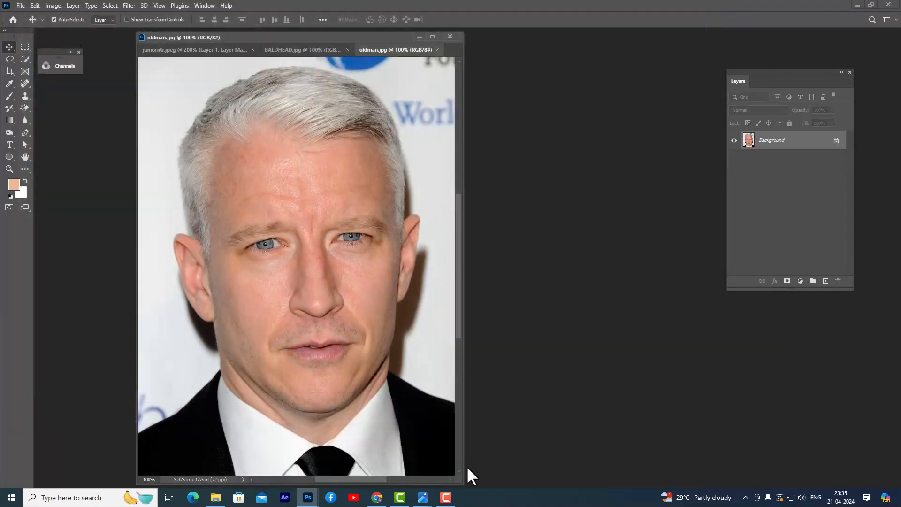
{"action": "left_click_drag", "start_coordinate": [458, 480], "coordinate": [661, 470]}
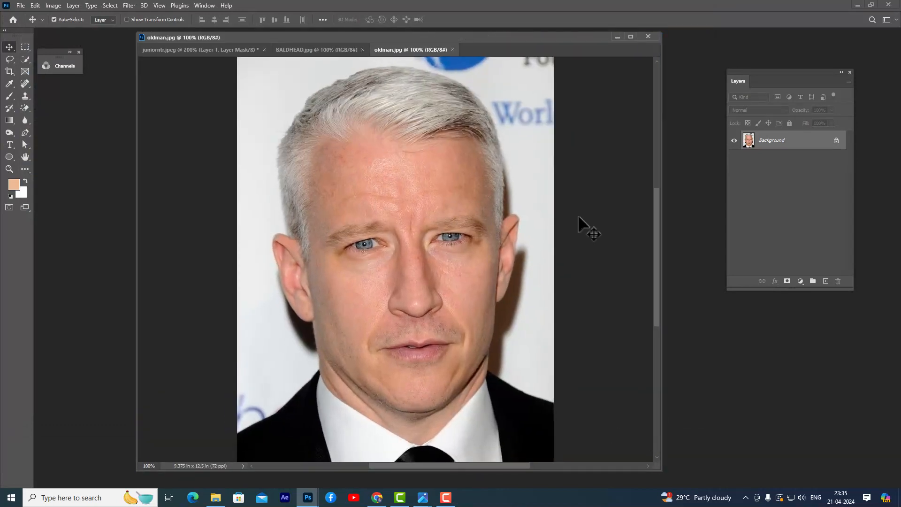
{"action": "left_click_drag", "start_coordinate": [659, 471], "coordinate": [707, 495]}
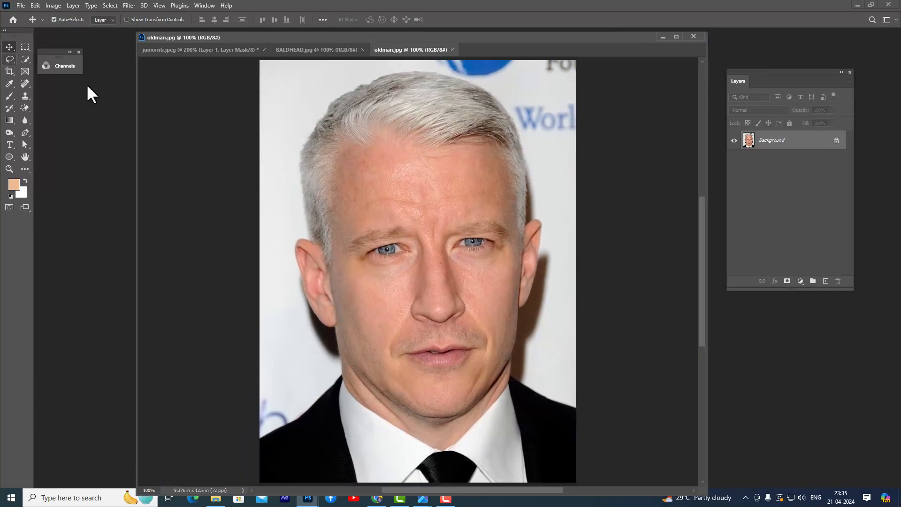
Trace a pen path along the inner hairline of the grey hair, from one sideburn across the forehead to the other
{"action": "left_click", "coordinate": [27, 133]}
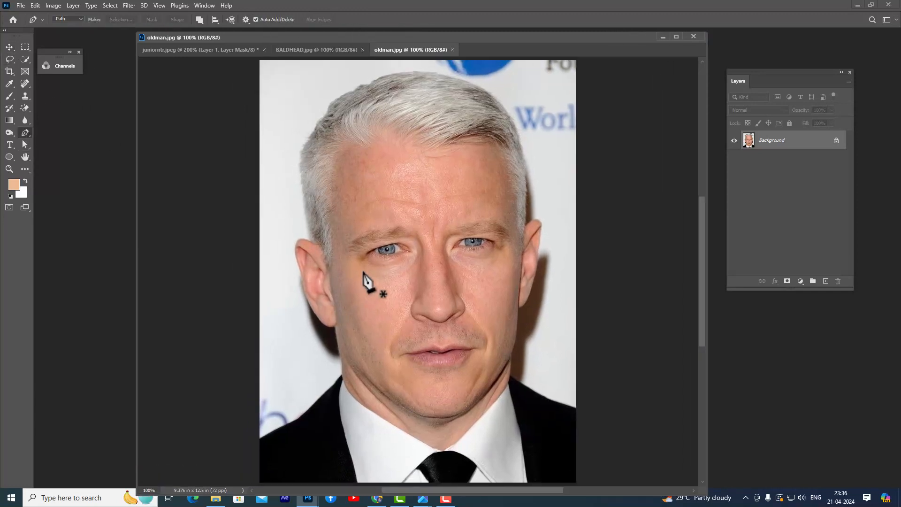
{"action": "left_click", "coordinate": [331, 261]}
{"action": "left_click_drag", "start_coordinate": [322, 194], "coordinate": [321, 178]}
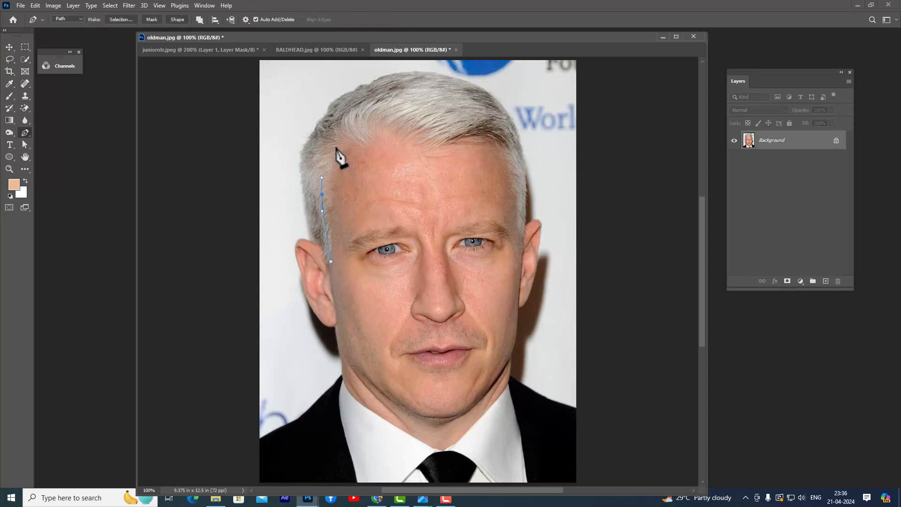
{"action": "left_click_drag", "start_coordinate": [337, 140], "coordinate": [346, 140]}
{"action": "left_click", "coordinate": [365, 142]}
{"action": "left_click", "coordinate": [400, 128]}
{"action": "left_click", "coordinate": [422, 139]}
{"action": "left_click_drag", "start_coordinate": [440, 145], "coordinate": [453, 143]}
{"action": "left_click", "coordinate": [489, 137]}
{"action": "left_click_drag", "start_coordinate": [507, 162], "coordinate": [516, 207]}
{"action": "left_click", "coordinate": [518, 229]}
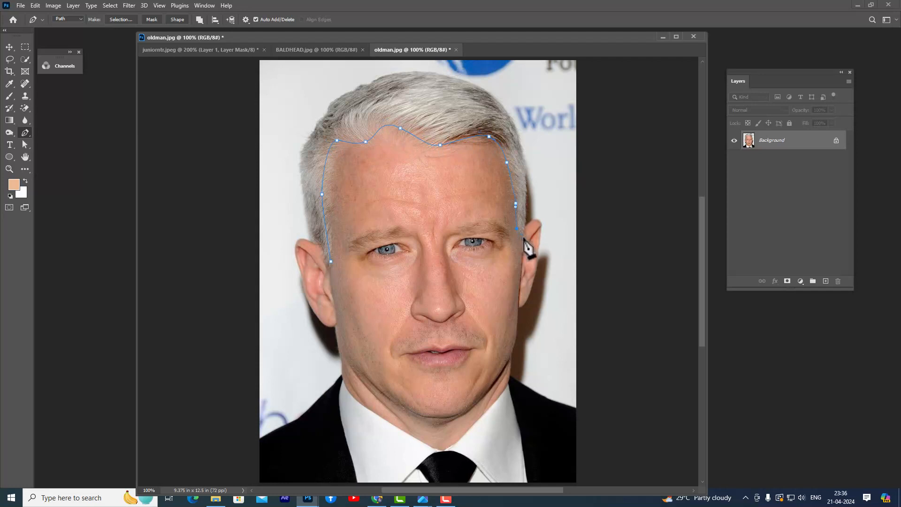
Continue the pen path around the outer outline of the grey hair, close it, and fine-tune its hairline and crown anchor points
{"action": "left_click", "coordinate": [524, 234]}
{"action": "left_click_drag", "start_coordinate": [493, 97], "coordinate": [447, 69]}
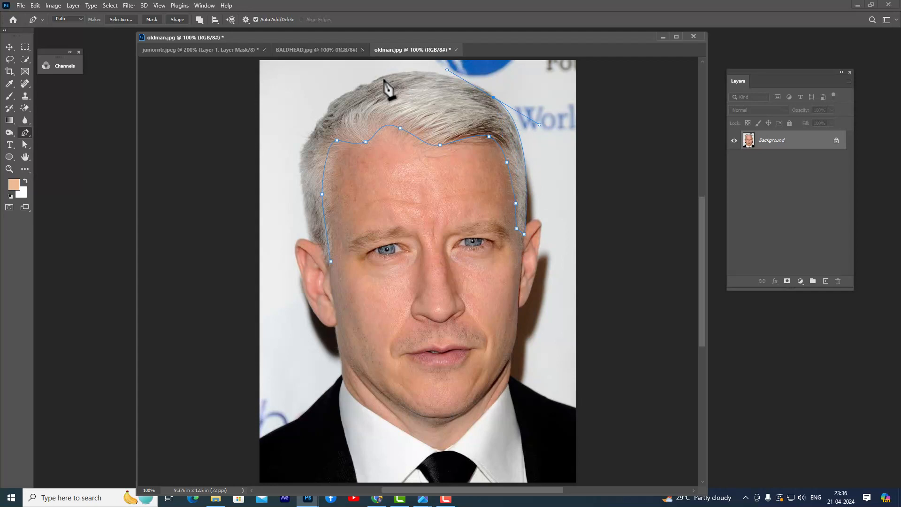
{"action": "left_click_drag", "start_coordinate": [377, 80], "coordinate": [347, 92]}
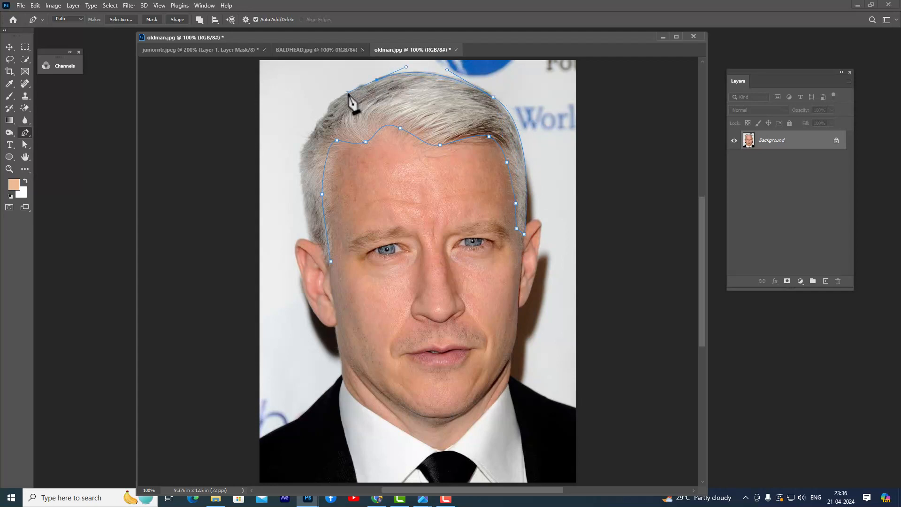
{"action": "left_click", "coordinate": [320, 123]}
{"action": "left_click", "coordinate": [312, 137]}
{"action": "left_click", "coordinate": [300, 171]}
{"action": "left_click_drag", "start_coordinate": [301, 172], "coordinate": [302, 195]}
{"action": "left_click_drag", "start_coordinate": [309, 228], "coordinate": [311, 237]}
{"action": "left_click", "coordinate": [313, 241]}
{"action": "left_click", "coordinate": [322, 249]}
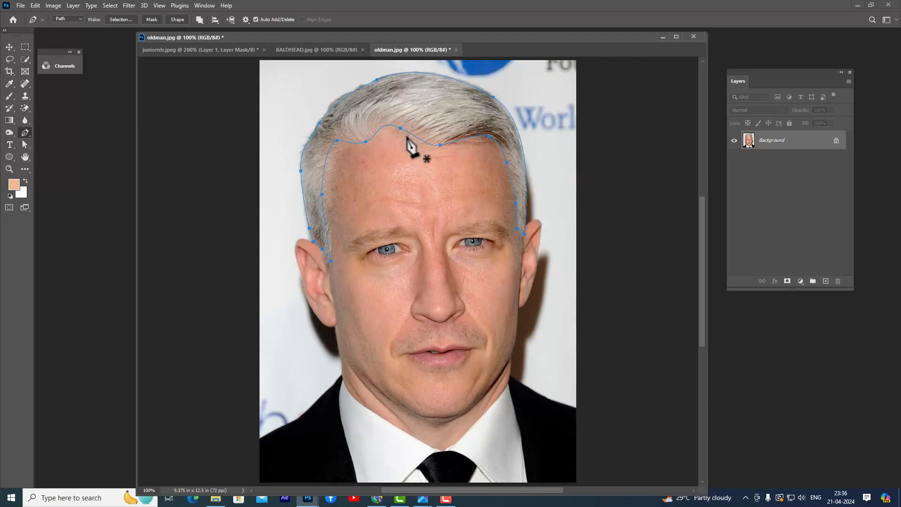
{"action": "left_click_drag", "start_coordinate": [401, 129], "coordinate": [401, 128]}
{"action": "left_click", "coordinate": [493, 97], "text": "ctrl"}
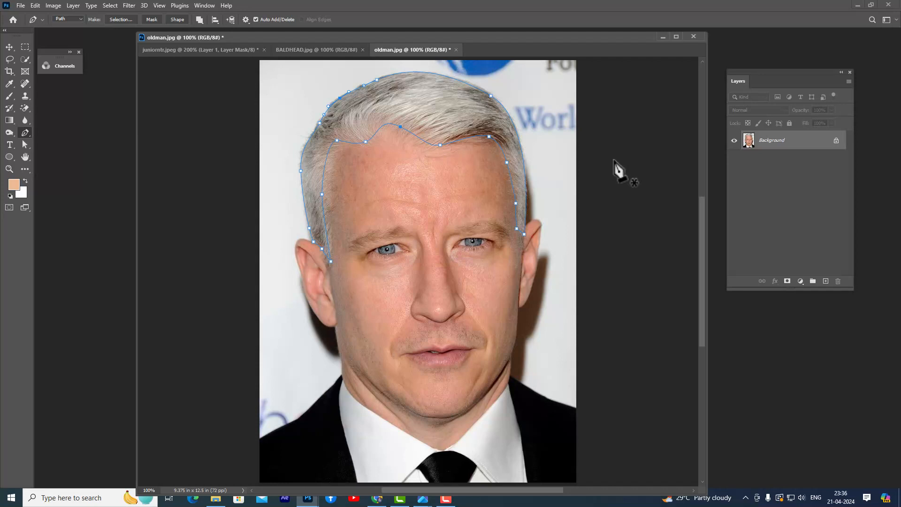
Convert the hair path into a selection and feather it by 1 pixel
{"action": "key", "text": "ctrl+Return"}
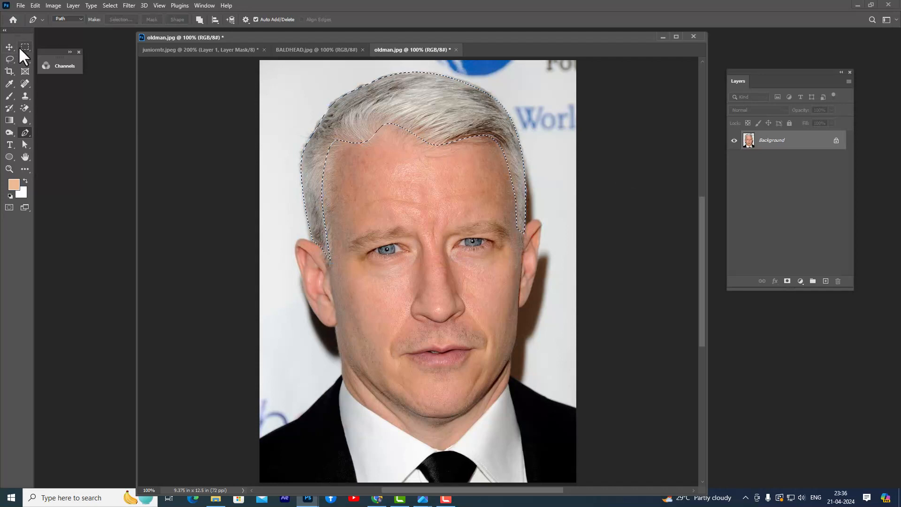
{"action": "key", "text": "m"}
{"action": "right_click", "coordinate": [395, 97]}
{"action": "left_click", "coordinate": [423, 106]}
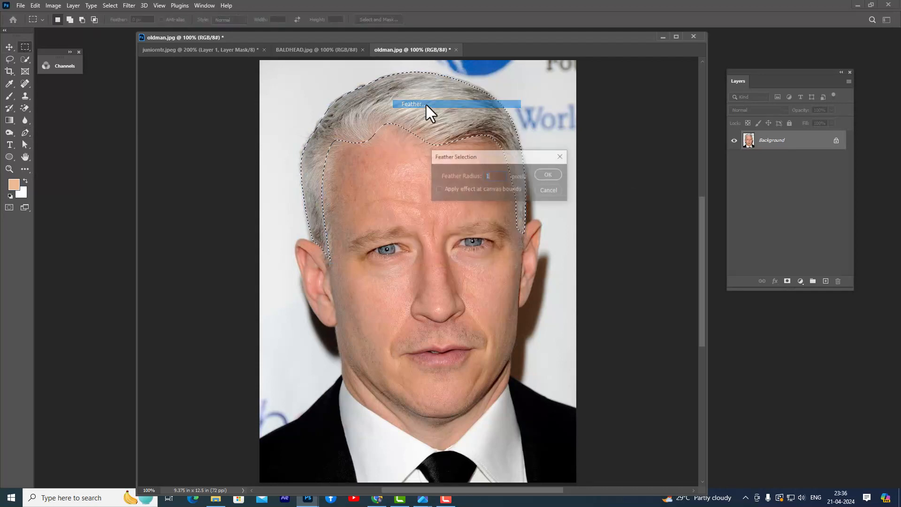
{"action": "left_click", "coordinate": [550, 173]}
Move the selected grey hair from the oldman photo into the bald portrait document as a new layer
{"action": "left_click", "coordinate": [8, 45]}
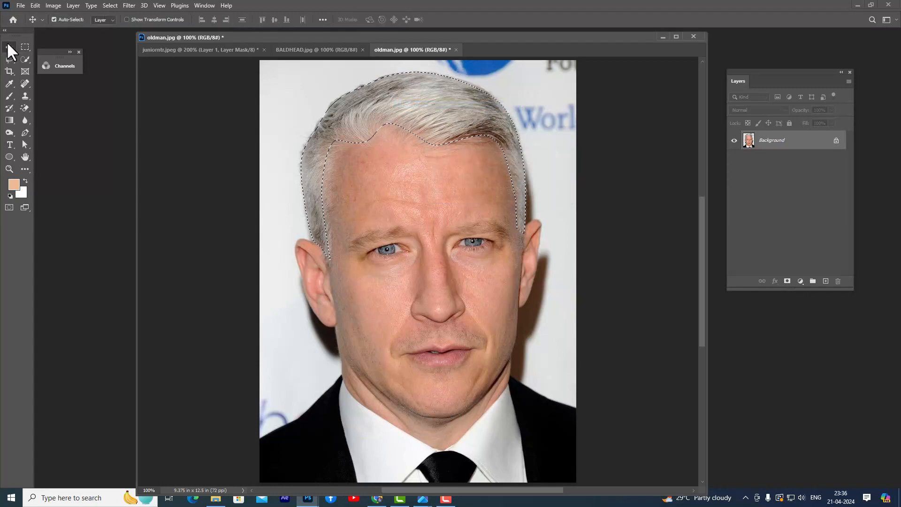
{"action": "left_click_drag", "start_coordinate": [393, 99], "coordinate": [392, 123]}
{"action": "left_click_drag", "start_coordinate": [475, 139], "coordinate": [467, 148]}
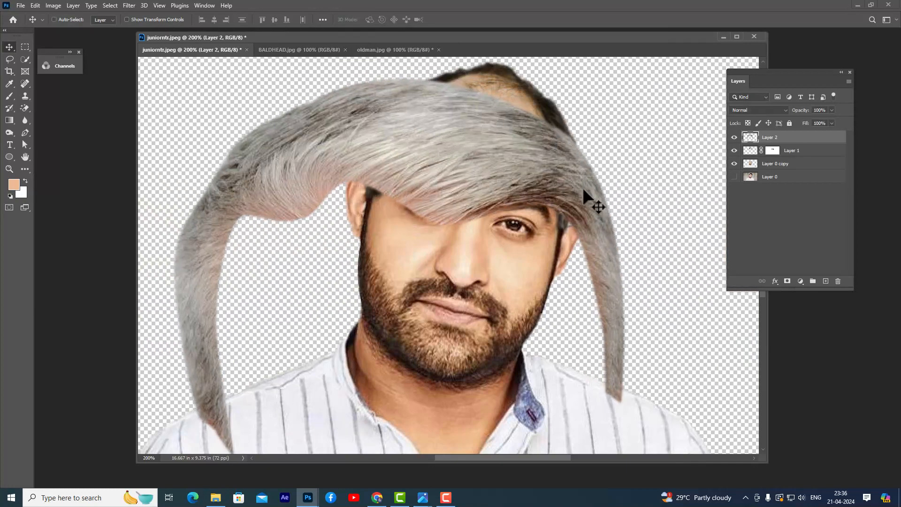
Scale the grey hair to about 40.55%, rotate it about 10.6 degrees, and place it over the man's head
{"action": "key", "text": "ctrl+t"}
{"action": "left_click_drag", "start_coordinate": [629, 75], "coordinate": [522, 92]}
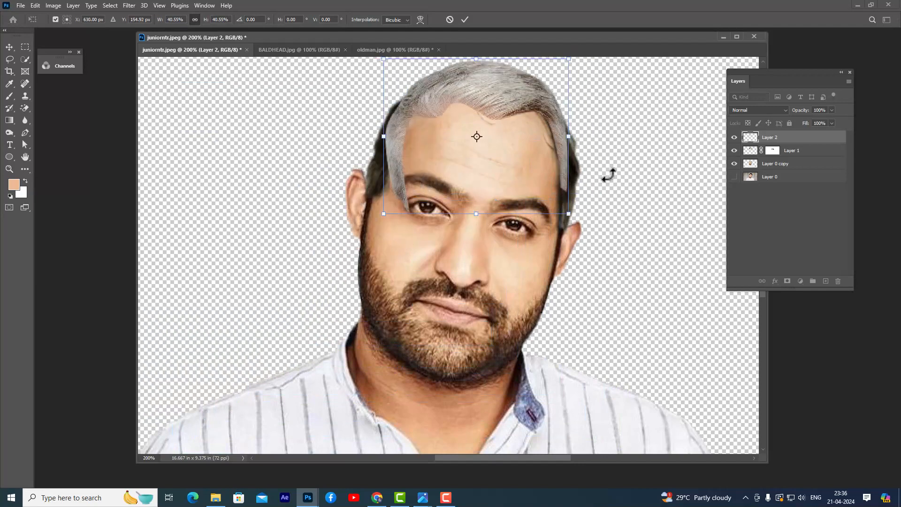
{"action": "scroll", "coordinate": [608, 175], "scroll_direction": "up", "scroll_amount": 1}
{"action": "left_click_drag", "start_coordinate": [604, 236], "coordinate": [591, 259]}
{"action": "mouse_move", "coordinate": [545, 136]}
{"action": "left_mouse_down"}
{"action": "mouse_move", "coordinate": [543, 170]}
{"action": "mouse_move", "coordinate": [552, 157]}
{"action": "mouse_move", "coordinate": [546, 143]}
{"action": "left_mouse_up"}
Warp the grey hair so its sides and crown follow the man's head outline, and apply the transform
{"action": "right_click", "coordinate": [543, 149]}
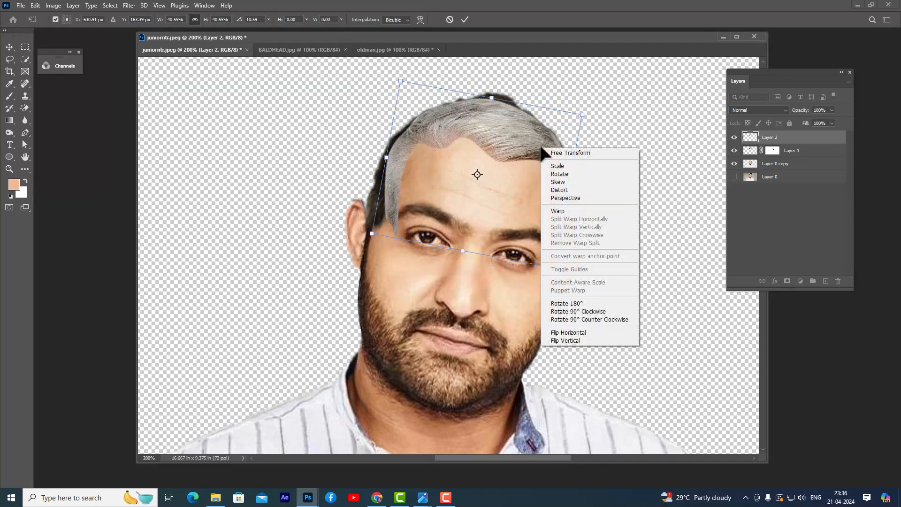
{"action": "left_click", "coordinate": [573, 211]}
{"action": "left_click_drag", "start_coordinate": [569, 203], "coordinate": [574, 207]}
{"action": "left_click_drag", "start_coordinate": [565, 257], "coordinate": [565, 271]}
{"action": "left_click_drag", "start_coordinate": [504, 116], "coordinate": [501, 104]}
{"action": "left_click_drag", "start_coordinate": [386, 204], "coordinate": [373, 212]}
{"action": "left_click_drag", "start_coordinate": [409, 151], "coordinate": [406, 146]}
{"action": "key", "text": "Return"}
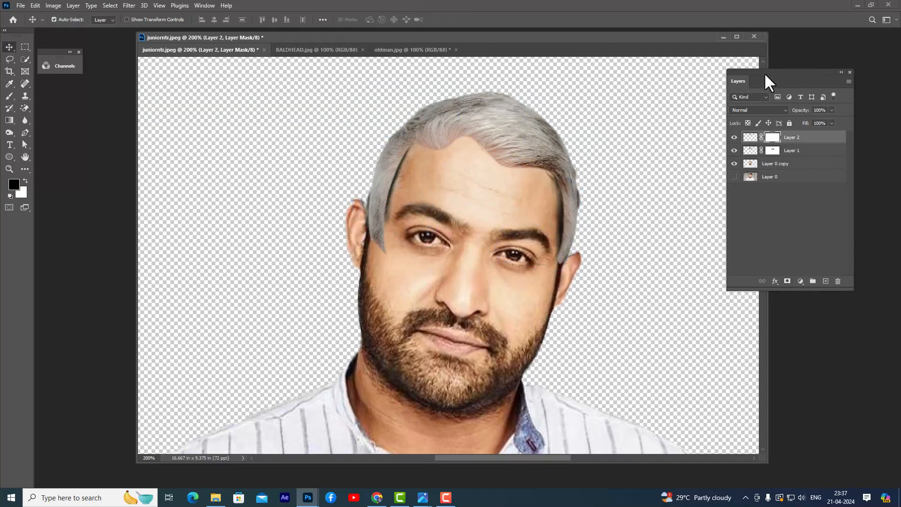
Undo Layer 2's white mask and give the layer a black hide-all mask instead
{"action": "left_click_drag", "start_coordinate": [765, 74], "coordinate": [770, 73]}
{"action": "key", "text": "ctrl+z"}
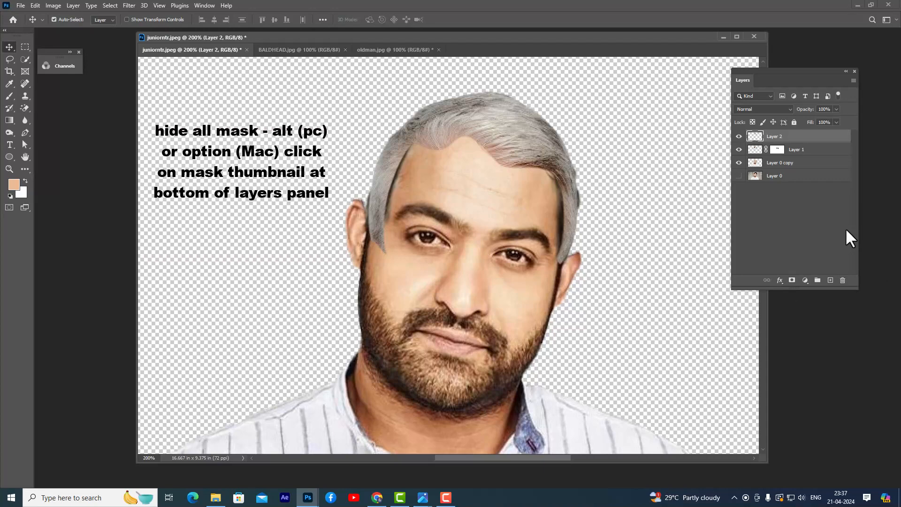
{"action": "left_click", "coordinate": [792, 281], "text": "alt"}
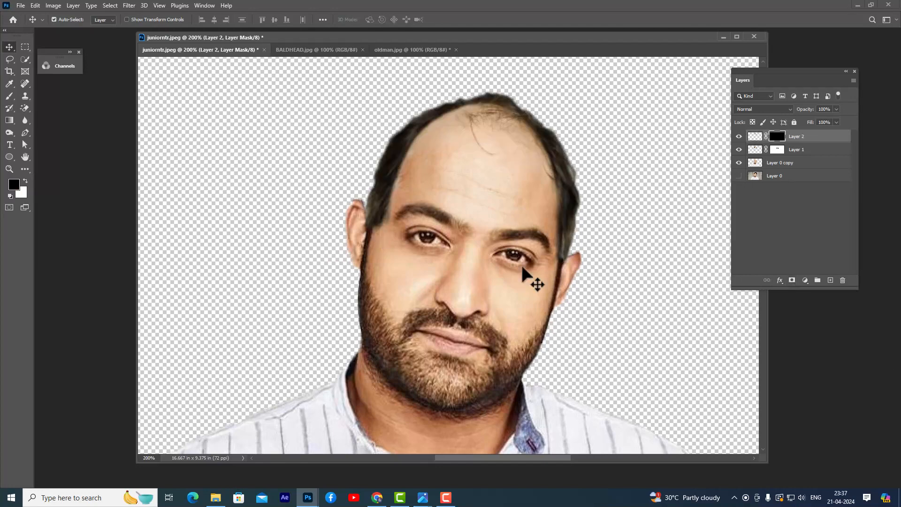
Paint white on Layer 2's mask with a soft 25-pixel brush to reveal grey hair from the temple toward the ear
{"action": "left_click", "coordinate": [11, 97]}
{"action": "left_click", "coordinate": [29, 95]}
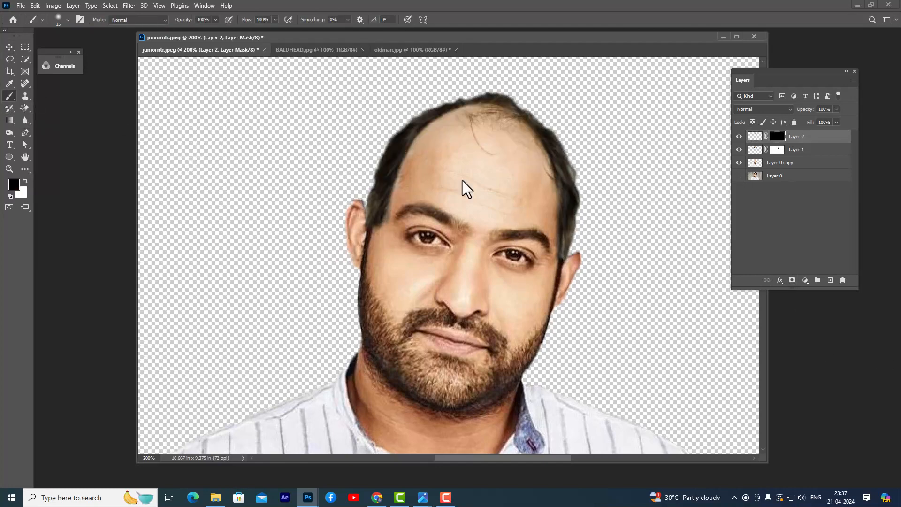
{"action": "key", "text": "bracketright"}
{"action": "key", "text": "bracketright"}
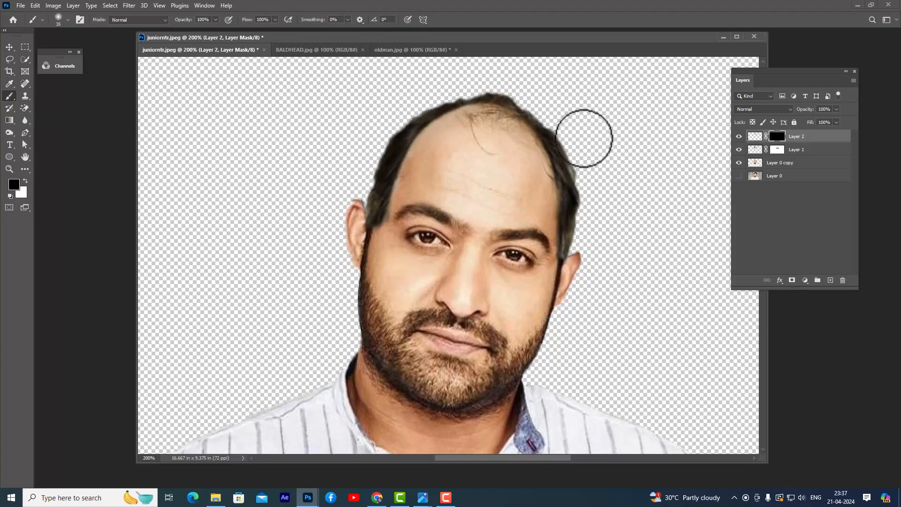
{"action": "left_click", "coordinate": [26, 182]}
{"action": "key", "text": "bracketleft"}
{"action": "key", "text": "bracketleft"}
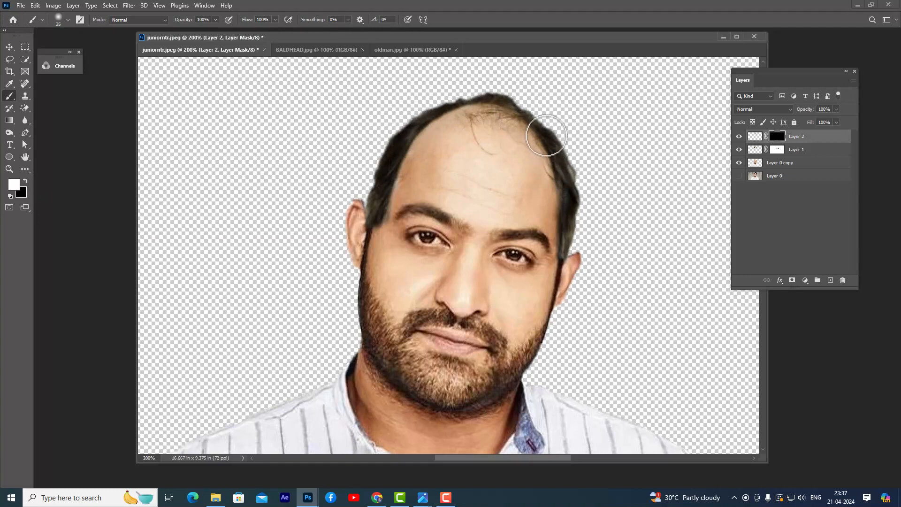
{"action": "mouse_move", "coordinate": [548, 138]}
{"action": "left_mouse_down"}
{"action": "mouse_move", "coordinate": [566, 209]}
{"action": "mouse_move", "coordinate": [575, 196]}
{"action": "mouse_move", "coordinate": [586, 214]}
{"action": "left_mouse_up"}
{"action": "key", "text": "ctrl+z"}
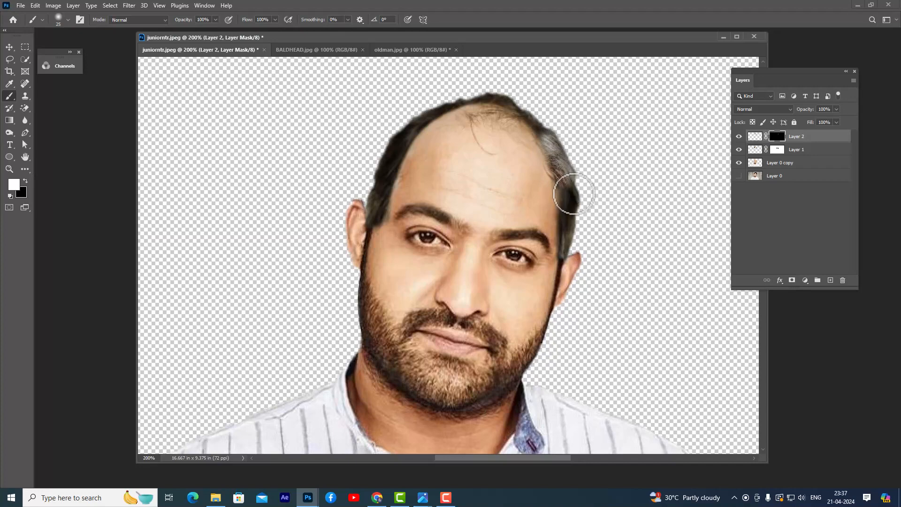
{"action": "left_click_drag", "start_coordinate": [569, 187], "coordinate": [570, 241]}
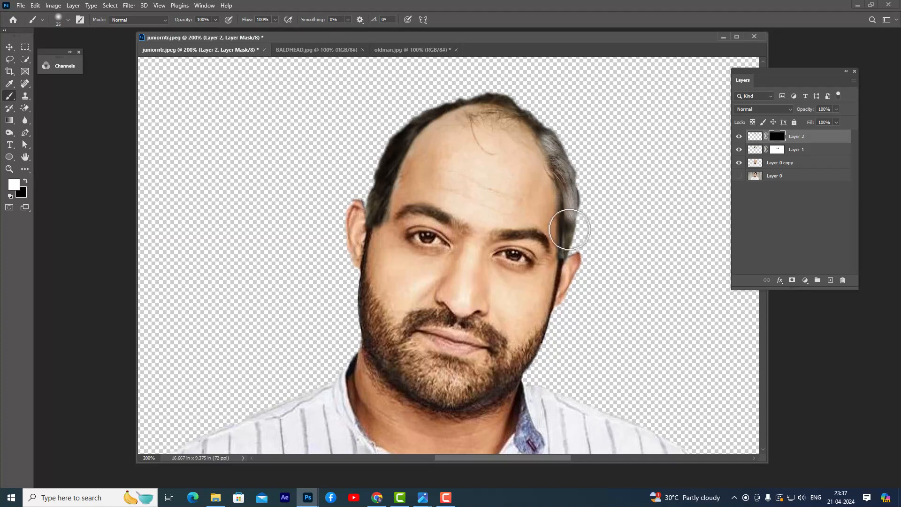
Paint black on Layer 2's mask with a smaller brush to soften the grey hair above that ear
{"action": "left_click", "coordinate": [27, 181]}
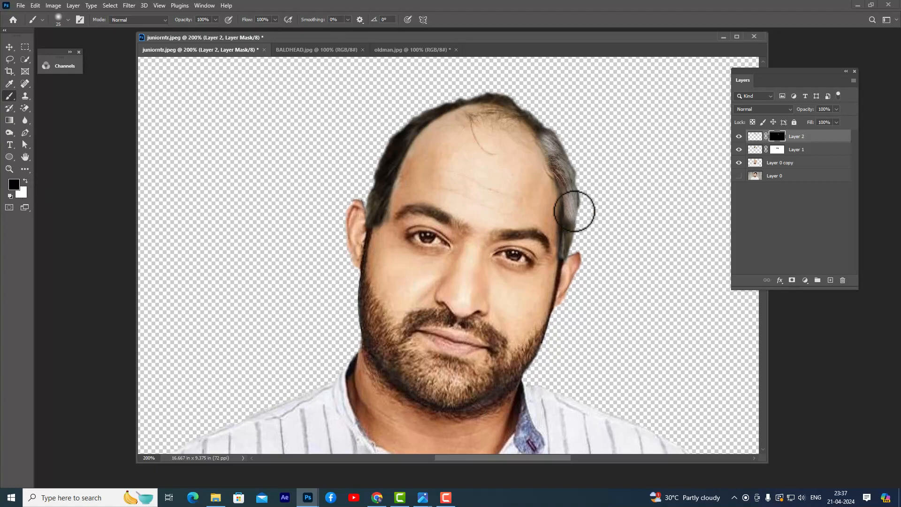
{"action": "key", "text": "bracketleft"}
{"action": "left_click_drag", "start_coordinate": [568, 201], "coordinate": [567, 235]}
Paint white on Layer 2's mask over the crown and down the opposite side to reveal the grey hair there
{"action": "left_click", "coordinate": [25, 181]}
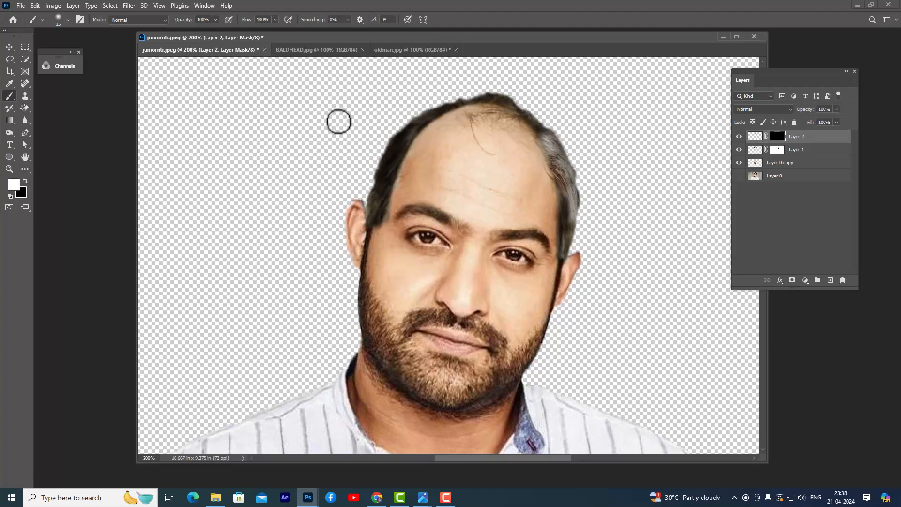
{"action": "key", "text": "bracketright"}
{"action": "mouse_move", "coordinate": [512, 106]}
{"action": "left_mouse_down"}
{"action": "mouse_move", "coordinate": [498, 98]}
{"action": "mouse_move", "coordinate": [543, 139]}
{"action": "left_mouse_up"}
{"action": "key", "text": "bracketleft"}
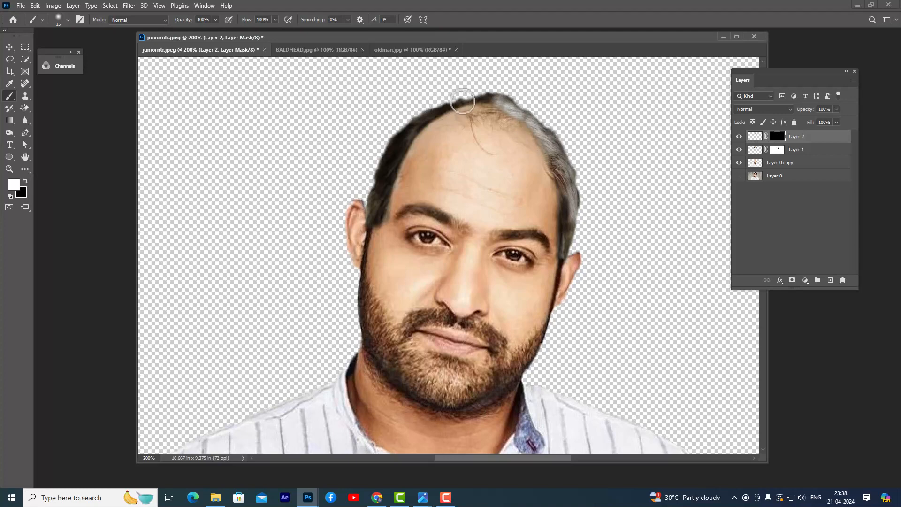
{"action": "key", "text": "bracketleft"}
{"action": "mouse_move", "coordinate": [467, 107]}
{"action": "left_mouse_down"}
{"action": "mouse_move", "coordinate": [446, 111]}
{"action": "mouse_move", "coordinate": [496, 109]}
{"action": "mouse_move", "coordinate": [538, 144]}
{"action": "mouse_move", "coordinate": [526, 150]}
{"action": "mouse_move", "coordinate": [487, 115]}
{"action": "mouse_move", "coordinate": [447, 116]}
{"action": "mouse_move", "coordinate": [485, 111]}
{"action": "mouse_move", "coordinate": [452, 109]}
{"action": "mouse_move", "coordinate": [414, 126]}
{"action": "mouse_move", "coordinate": [421, 121]}
{"action": "mouse_move", "coordinate": [390, 162]}
{"action": "mouse_move", "coordinate": [399, 142]}
{"action": "mouse_move", "coordinate": [404, 137]}
{"action": "mouse_move", "coordinate": [391, 175]}
{"action": "mouse_move", "coordinate": [403, 148]}
{"action": "mouse_move", "coordinate": [347, 197]}
{"action": "mouse_move", "coordinate": [390, 194]}
{"action": "mouse_move", "coordinate": [386, 181]}
{"action": "mouse_move", "coordinate": [385, 201]}
{"action": "mouse_move", "coordinate": [384, 167]}
{"action": "mouse_move", "coordinate": [375, 211]}
{"action": "mouse_move", "coordinate": [404, 151]}
{"action": "left_mouse_up"}
Paint black on Layer 2's mask along the inner edge of the opposite side hair, undoing unwanted strokes and adjusting the brush size
{"action": "key", "text": "bracketright"}
{"action": "key", "text": "bracketright"}
{"action": "left_click", "coordinate": [25, 181]}
{"action": "key", "text": "bracketleft"}
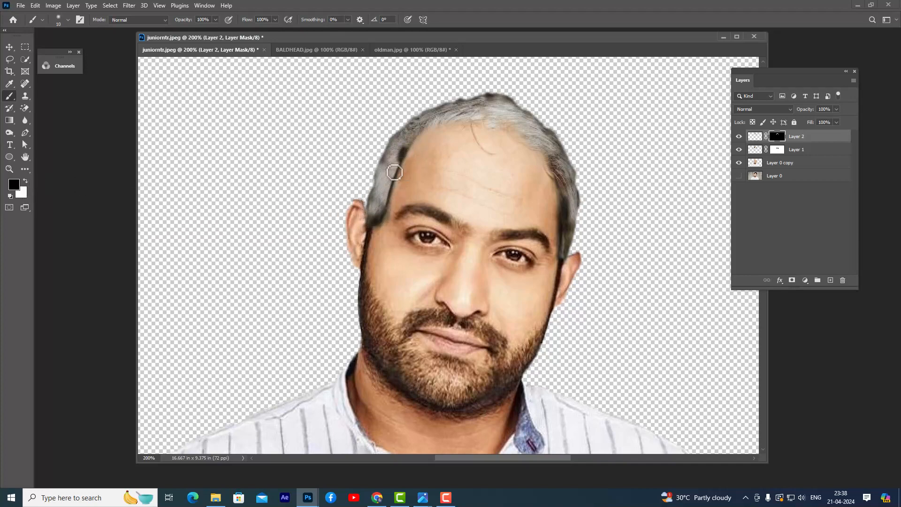
{"action": "key", "text": "ctrl+z"}
{"action": "key", "text": "bracketright"}
{"action": "key", "text": "bracketright"}
{"action": "key", "text": "bracketright"}
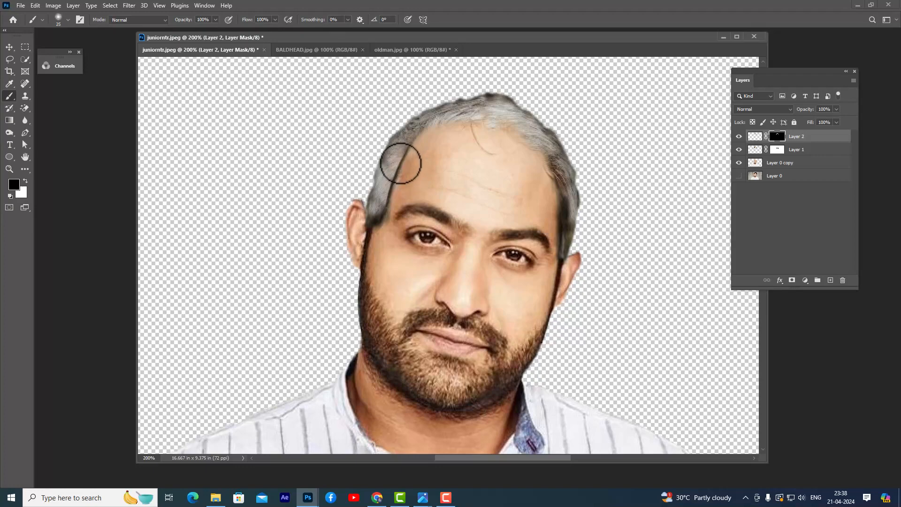
{"action": "key", "text": "bracketleft"}
{"action": "left_click_drag", "start_coordinate": [401, 159], "coordinate": [384, 213]}
{"action": "key", "text": "ctrl+z"}
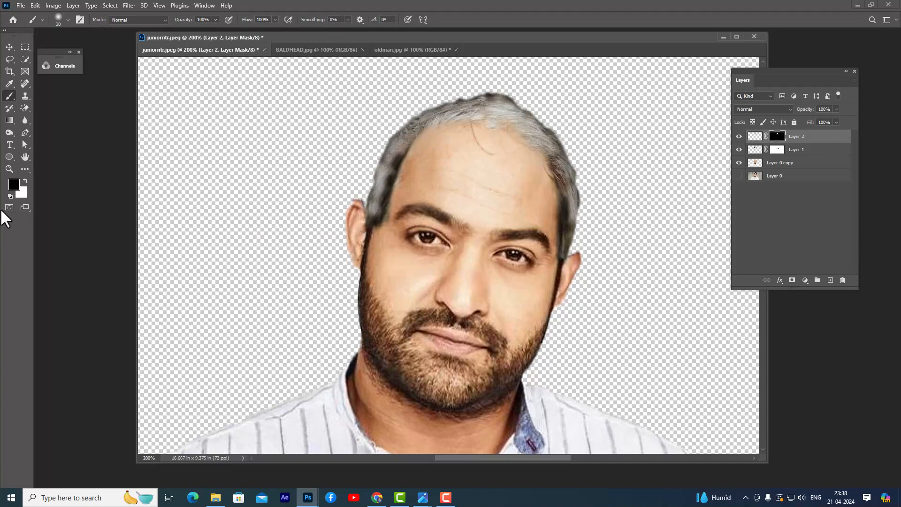
Set the brush flow to 35% and paint white on Layer 2's mask to blend the grey hair on both sides
{"action": "key", "text": "bracketleft"}
{"action": "left_click", "coordinate": [395, 161]}
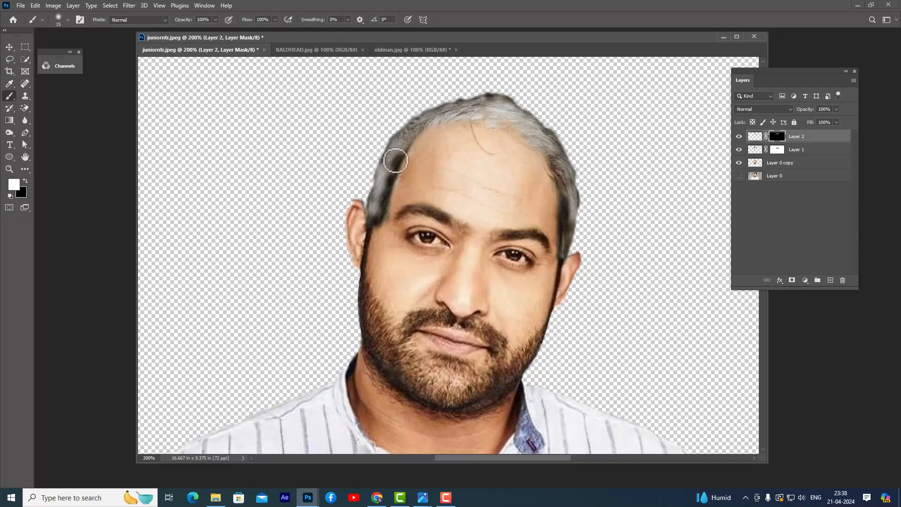
{"action": "key", "text": "bracketleft"}
{"action": "left_click", "coordinate": [275, 20]}
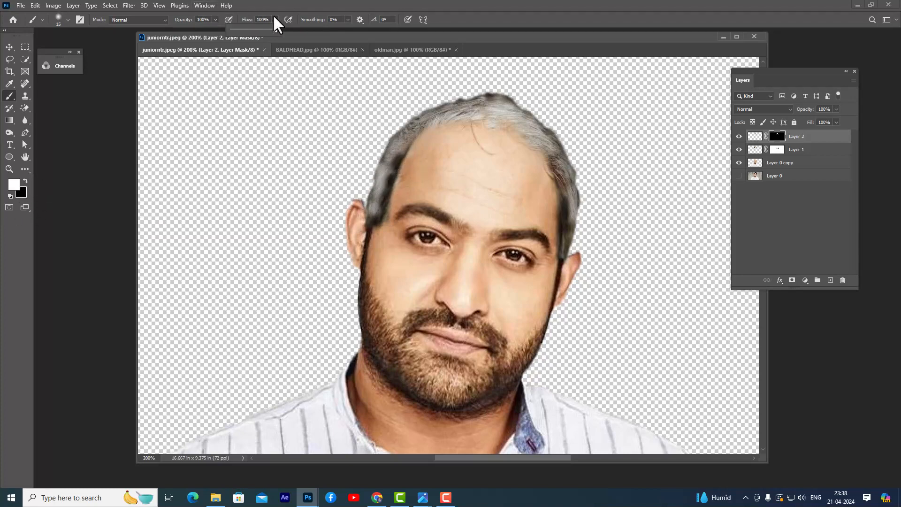
{"action": "left_click", "coordinate": [472, 4]}
{"action": "left_click_drag", "start_coordinate": [396, 156], "coordinate": [374, 201]}
{"action": "left_click_drag", "start_coordinate": [566, 185], "coordinate": [557, 202]}
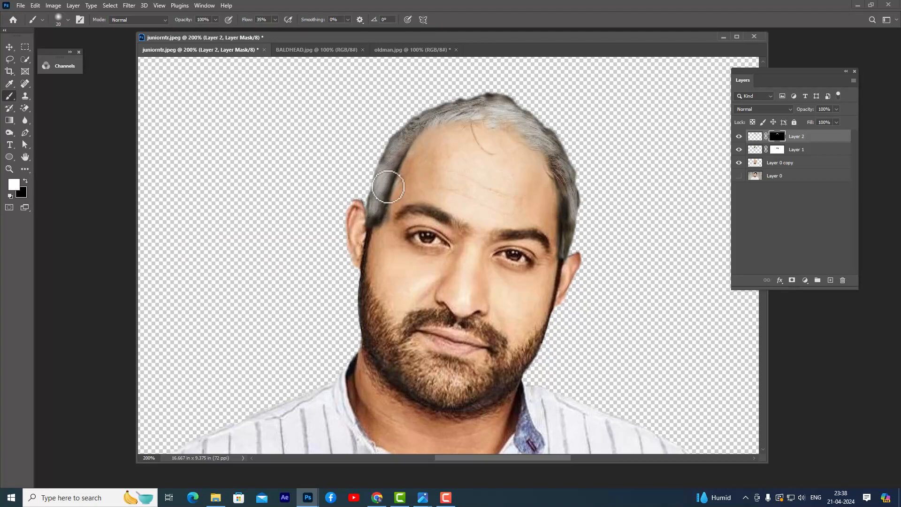
Paint white on Layer 2's mask to reveal grey hair along the front hairline and fill in the side above the ear
{"action": "left_click", "coordinate": [26, 182]}
{"action": "left_click", "coordinate": [25, 182]}
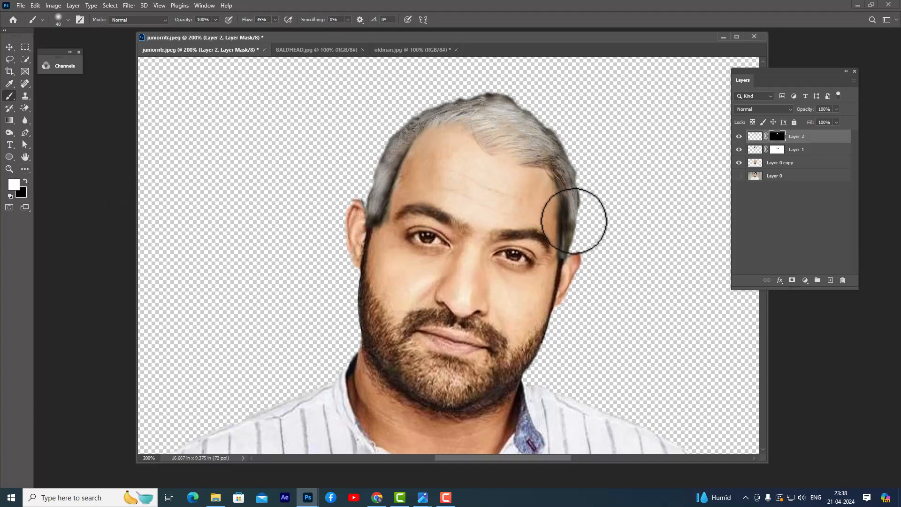
{"action": "key", "text": "bracketleft"}
{"action": "key", "text": "bracketleft"}
{"action": "left_click_drag", "start_coordinate": [567, 207], "coordinate": [570, 231]}
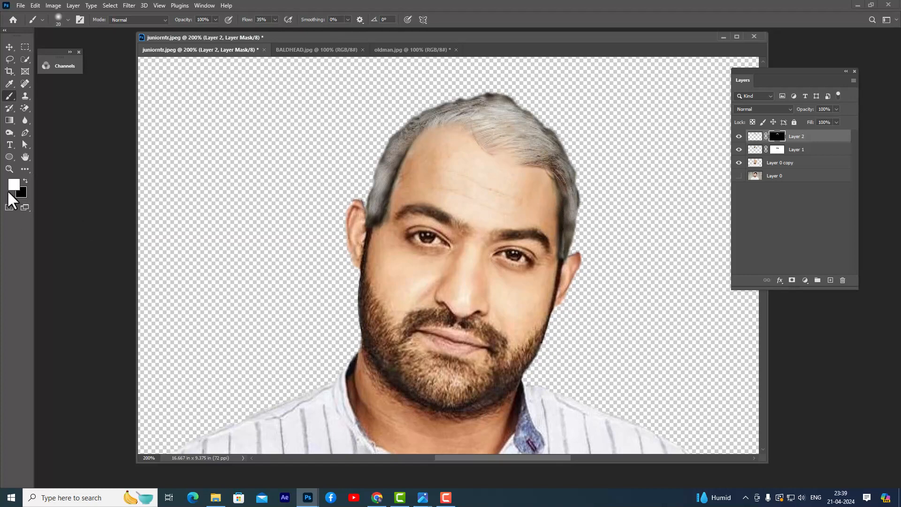
{"action": "left_click", "coordinate": [25, 181]}
{"action": "key", "text": "bracketleft"}
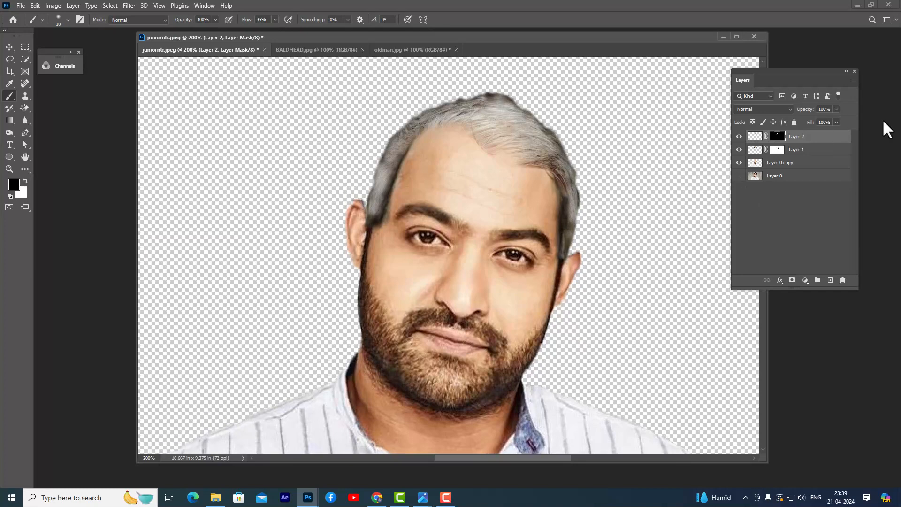
Stamp a merged copy of all visible layers onto a new layer above Layer 2
{"action": "left_click", "coordinate": [755, 136]}
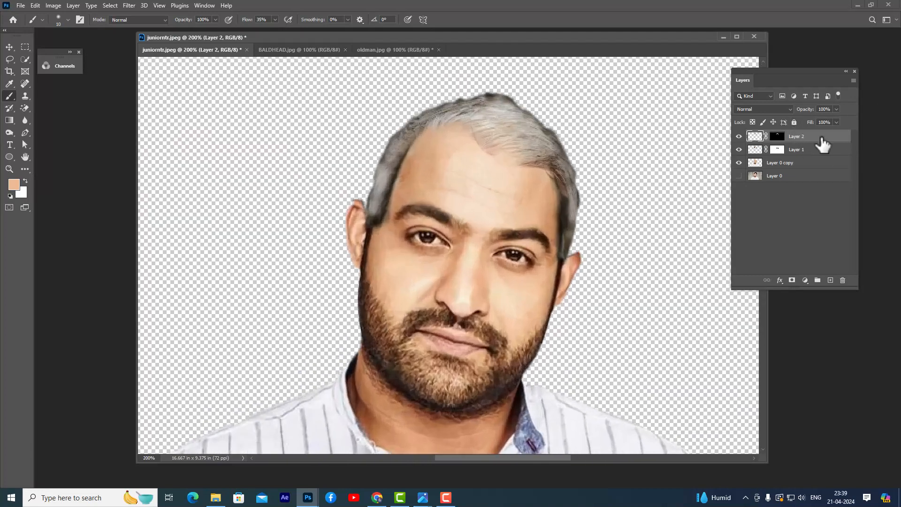
{"action": "left_click_drag", "start_coordinate": [793, 72], "coordinate": [778, 79]}
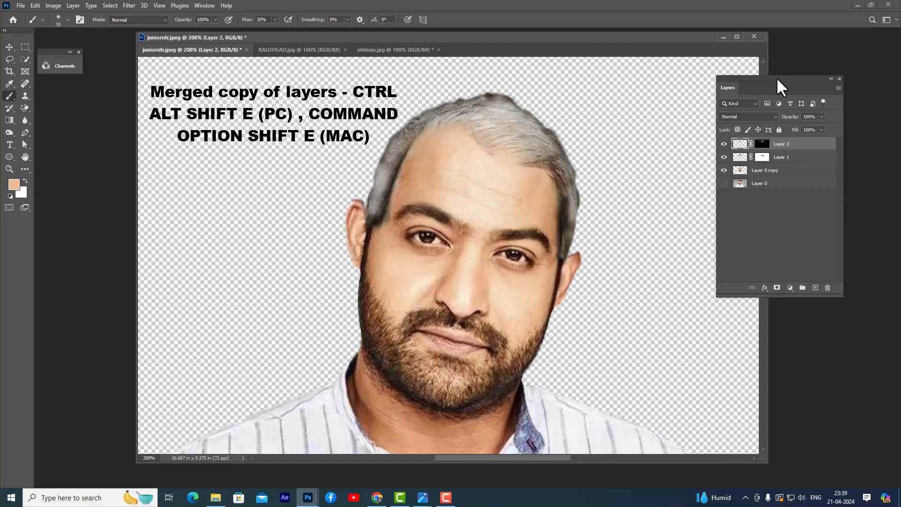
{"action": "key", "text": "ctrl+alt+shift+e"}
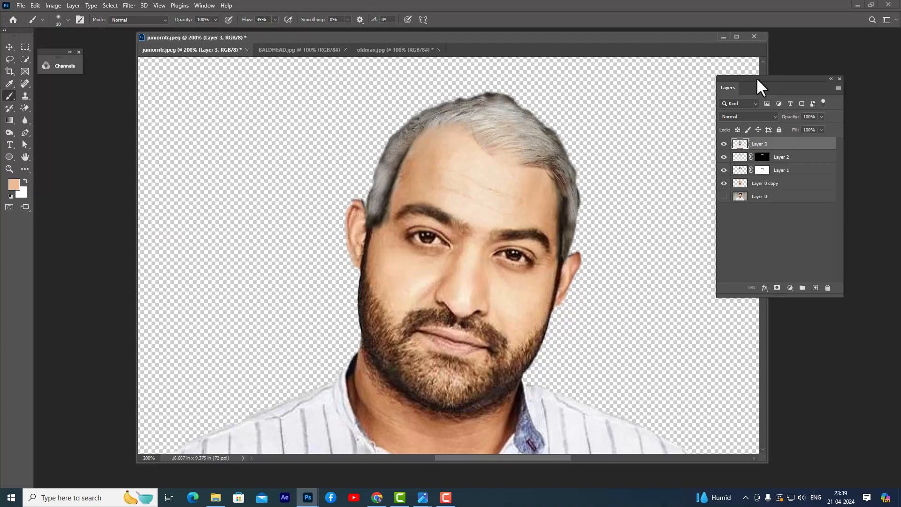
{"action": "left_click_drag", "start_coordinate": [756, 77], "coordinate": [782, 73]}
Open the beard1 photo from the oldman folder and enlarge its window and view for selecting
{"action": "key", "text": "ctrl+minus"}
{"action": "key", "text": "ctrl+plus"}
{"action": "scroll", "coordinate": [610, 225], "scroll_direction": "down", "scroll_amount": 1}
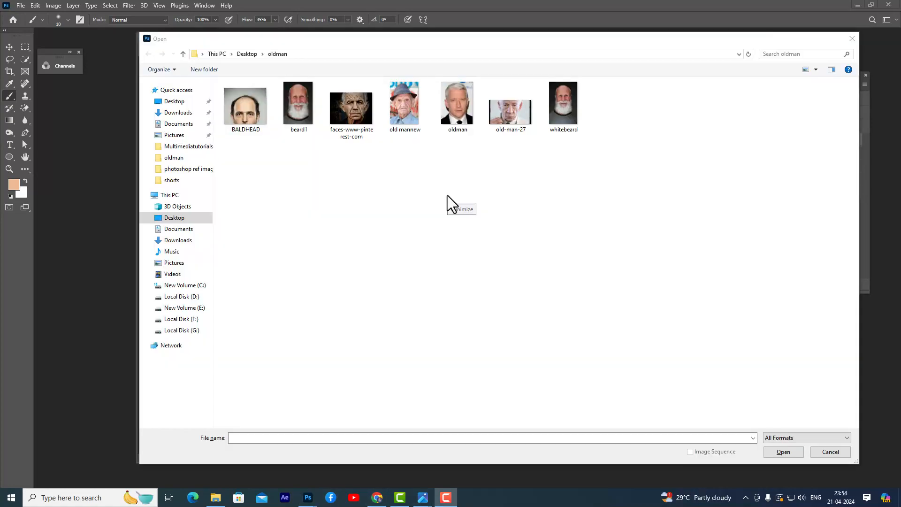
{"action": "left_click", "coordinate": [310, 126]}
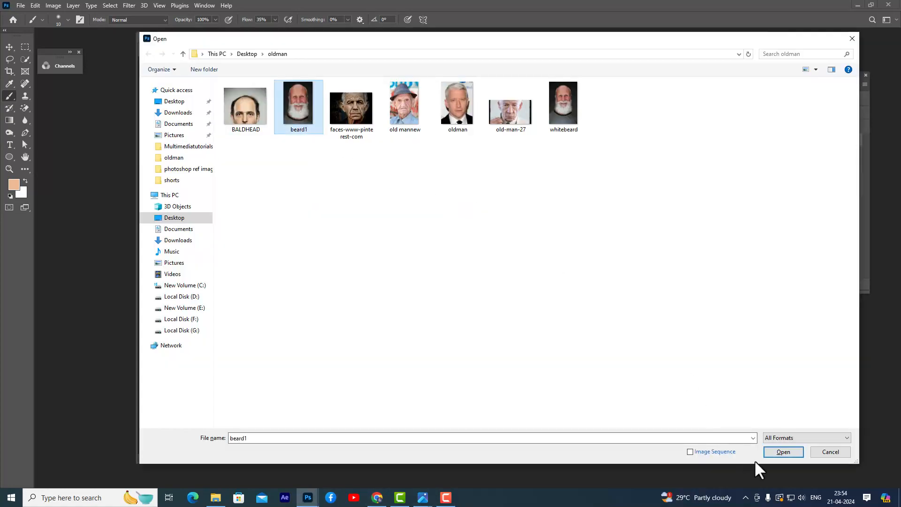
{"action": "left_click", "coordinate": [777, 448]}
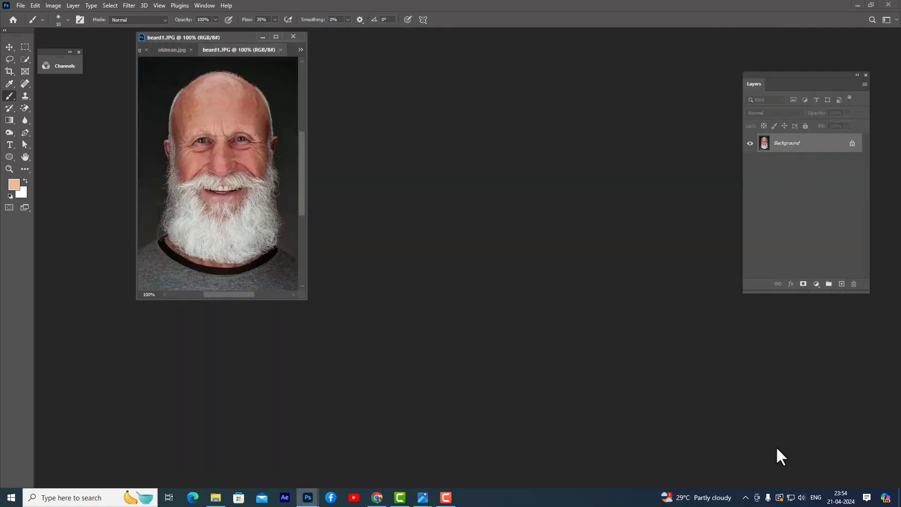
{"action": "left_click_drag", "start_coordinate": [302, 294], "coordinate": [745, 462]}
{"action": "key", "text": "ctrl+plus"}
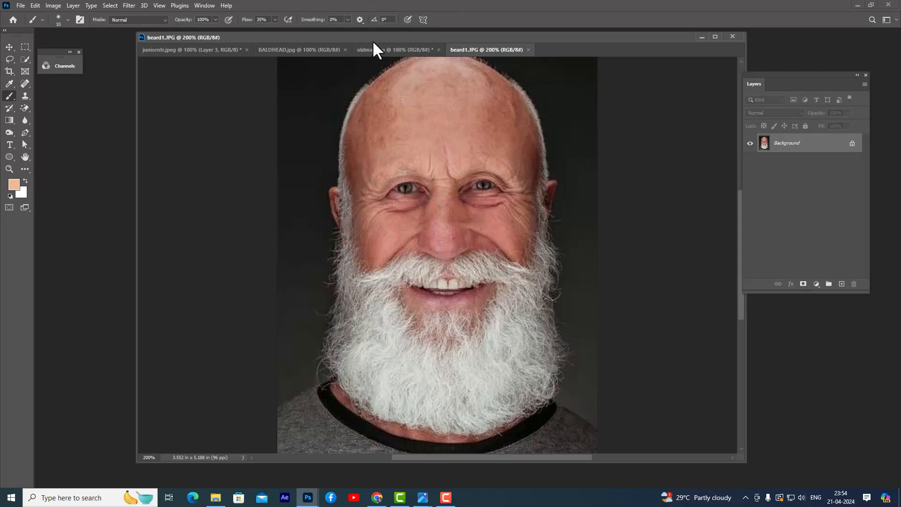
{"action": "left_click_drag", "start_coordinate": [373, 41], "coordinate": [376, 38]}
Lasso the white beard, moustache and sideburns in beard1, then extend the selection along the beard's lower edge
{"action": "left_click", "coordinate": [9, 59]}
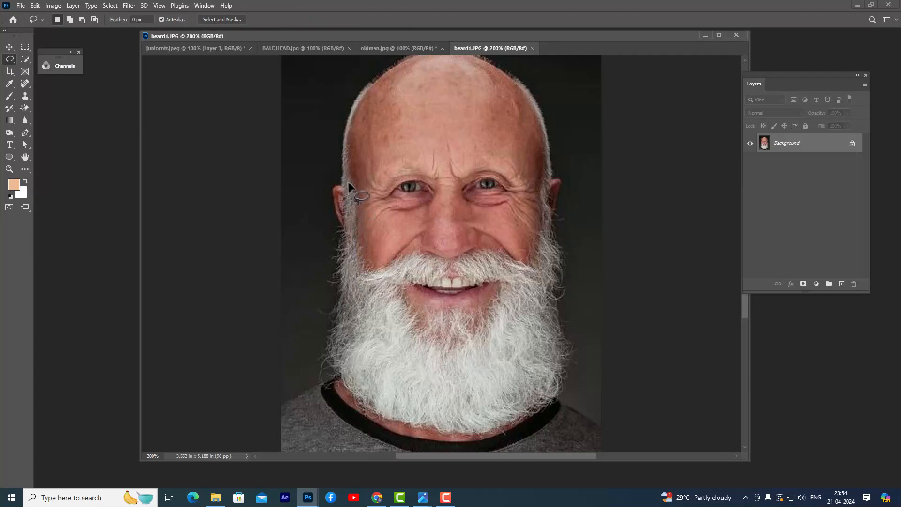
{"action": "mouse_move", "coordinate": [356, 258]}
{"action": "left_mouse_down"}
{"action": "mouse_move", "coordinate": [362, 270]}
{"action": "mouse_move", "coordinate": [385, 275]}
{"action": "mouse_move", "coordinate": [482, 252]}
{"action": "mouse_move", "coordinate": [519, 266]}
{"action": "mouse_move", "coordinate": [535, 256]}
{"action": "mouse_move", "coordinate": [540, 217]}
{"action": "mouse_move", "coordinate": [552, 235]}
{"action": "mouse_move", "coordinate": [553, 296]}
{"action": "left_mouse_up"}
{"action": "mouse_move", "coordinate": [557, 358]}
{"action": "left_mouse_down"}
{"action": "mouse_move", "coordinate": [551, 382]}
{"action": "mouse_move", "coordinate": [511, 415]}
{"action": "mouse_move", "coordinate": [447, 426]}
{"action": "mouse_move", "coordinate": [375, 418]}
{"action": "mouse_move", "coordinate": [343, 370]}
{"action": "mouse_move", "coordinate": [344, 247]}
{"action": "left_mouse_up"}
{"action": "left_click_drag", "start_coordinate": [346, 196], "coordinate": [348, 190]}
{"action": "key", "text": "alt"}
{"action": "mouse_move", "coordinate": [352, 390]}
{"action": "left_mouse_down"}
{"action": "mouse_move", "coordinate": [367, 416]}
{"action": "mouse_move", "coordinate": [412, 427]}
{"action": "mouse_move", "coordinate": [402, 404]}
{"action": "mouse_move", "coordinate": [353, 375]}
{"action": "mouse_move", "coordinate": [365, 405]}
{"action": "mouse_move", "coordinate": [427, 417]}
{"action": "left_mouse_up"}
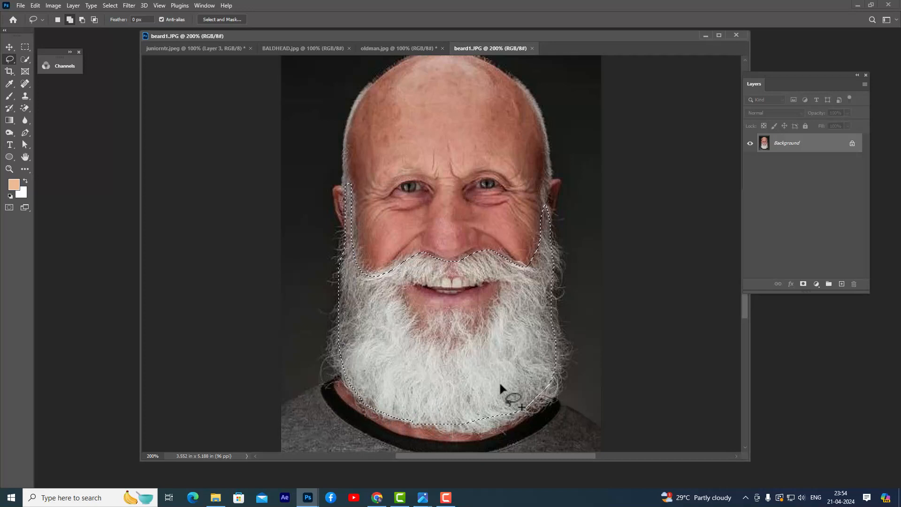
{"action": "mouse_move", "coordinate": [556, 366]}
{"action": "left_mouse_down"}
{"action": "mouse_move", "coordinate": [552, 398]}
{"action": "mouse_move", "coordinate": [483, 428]}
{"action": "mouse_move", "coordinate": [429, 415]}
{"action": "mouse_move", "coordinate": [457, 382]}
{"action": "left_mouse_up"}
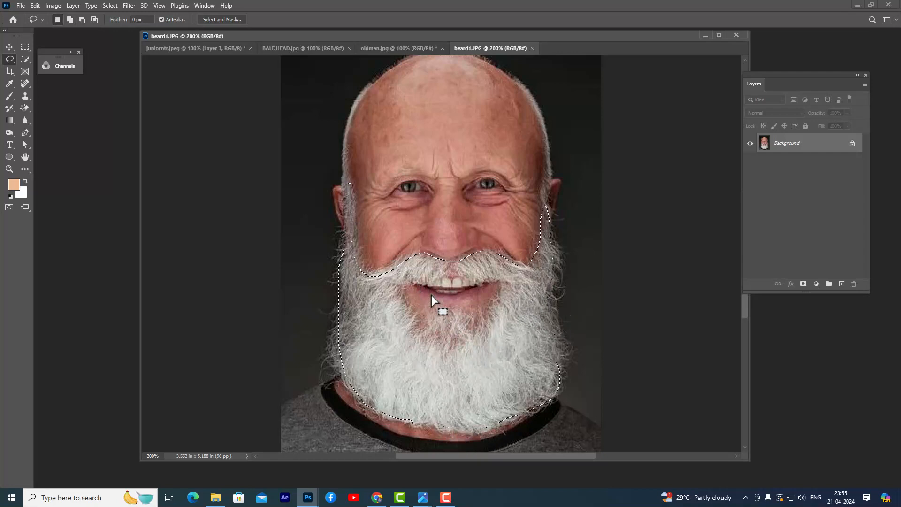
Subtract the mouth and lower lip area from the beard selection with the Lasso, refining its edges around the moustache and chin
{"action": "key", "text": "alt"}
{"action": "mouse_move", "coordinate": [429, 281]}
{"action": "left_mouse_down"}
{"action": "mouse_move", "coordinate": [402, 290]}
{"action": "mouse_move", "coordinate": [411, 311]}
{"action": "mouse_move", "coordinate": [441, 323]}
{"action": "mouse_move", "coordinate": [494, 307]}
{"action": "mouse_move", "coordinate": [500, 283]}
{"action": "mouse_move", "coordinate": [463, 274]}
{"action": "left_mouse_up"}
{"action": "left_click_drag", "start_coordinate": [441, 278], "coordinate": [427, 277]}
{"action": "key", "text": "shift"}
{"action": "mouse_move", "coordinate": [468, 268]}
{"action": "left_mouse_down"}
{"action": "mouse_move", "coordinate": [504, 295]}
{"action": "mouse_move", "coordinate": [523, 286]}
{"action": "mouse_move", "coordinate": [486, 270]}
{"action": "mouse_move", "coordinate": [465, 275]}
{"action": "left_mouse_up"}
{"action": "key", "text": "shift"}
{"action": "left_click_drag", "start_coordinate": [459, 320], "coordinate": [426, 320]}
Feather the beard selection by 2 pixels
{"action": "right_click", "coordinate": [543, 291]}
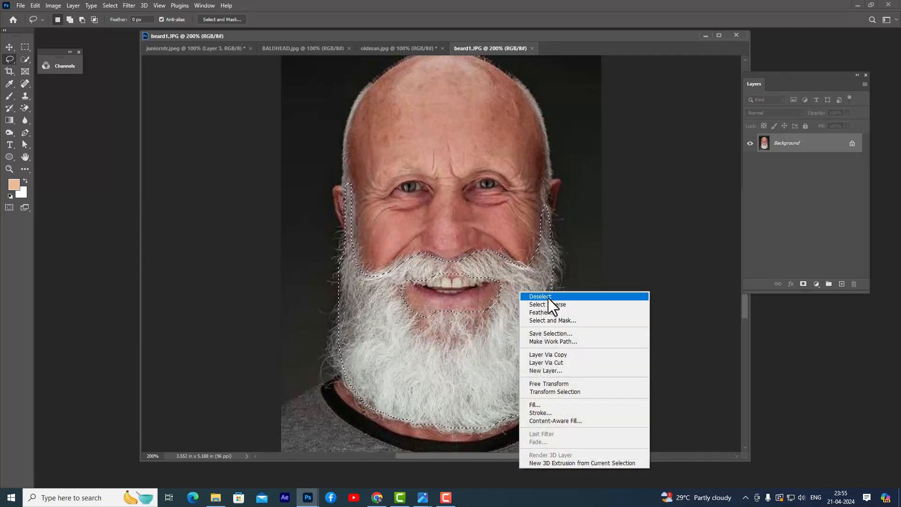
{"action": "left_click", "coordinate": [553, 314]}
{"action": "type", "text": "2"}
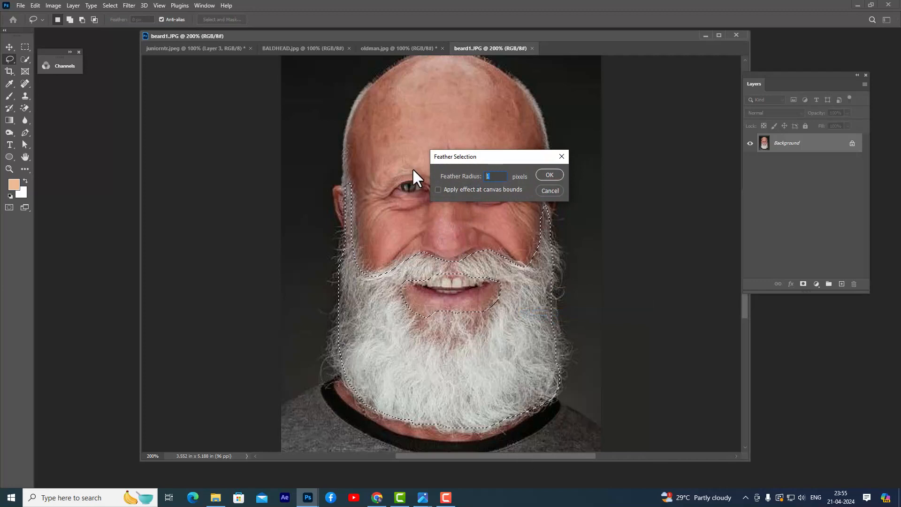
{"action": "left_click", "coordinate": [548, 176]}
Move the selected beard into juniorntr.jpeg over the man's face and rotate it about 11 degrees to match his head tilt
{"action": "left_click", "coordinate": [9, 47]}
{"action": "left_click_drag", "start_coordinate": [526, 283], "coordinate": [218, 49]}
{"action": "left_click_drag", "start_coordinate": [547, 292], "coordinate": [491, 301]}
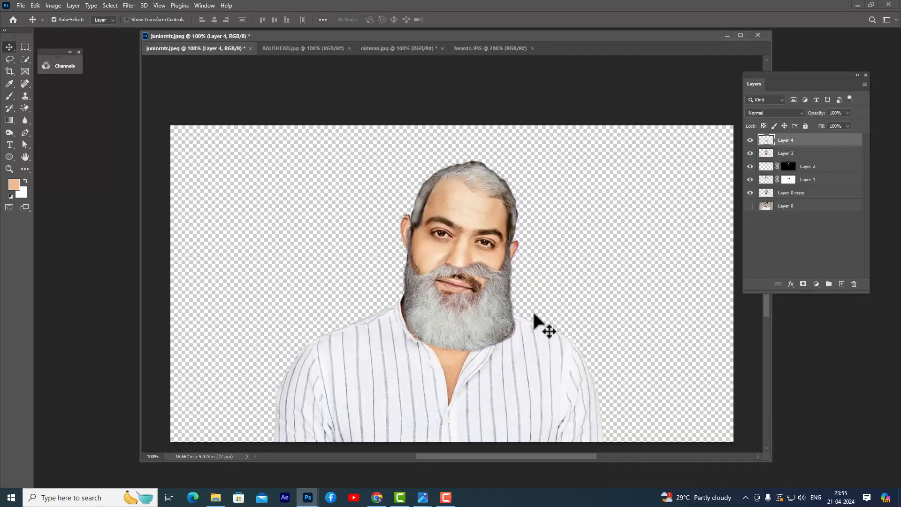
{"action": "key", "text": "ctrl+t"}
{"action": "left_click_drag", "start_coordinate": [540, 273], "coordinate": [486, 284]}
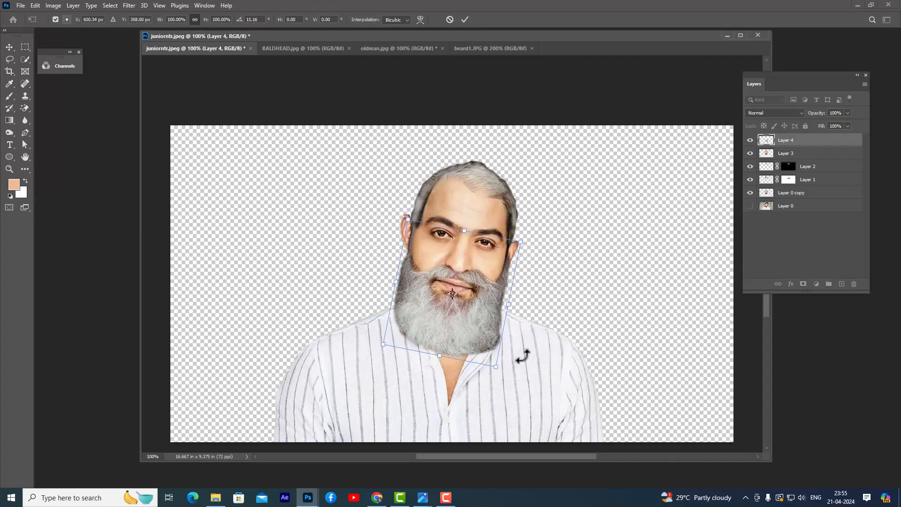
Warp the white beard to the man's face, reshaping the moustache and pulling the lower sides and bottom inward
{"action": "right_click", "coordinate": [496, 294]}
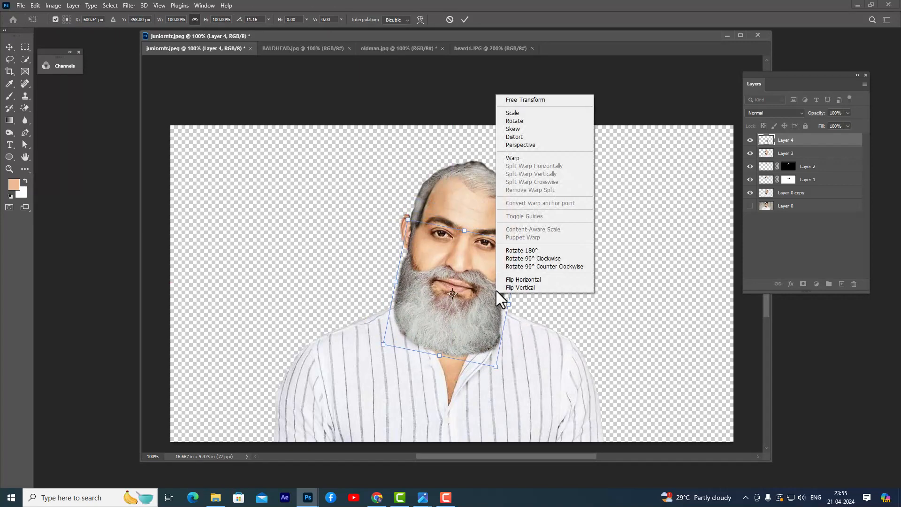
{"action": "left_click", "coordinate": [526, 159]}
{"action": "left_click_drag", "start_coordinate": [402, 268], "coordinate": [407, 253]}
{"action": "left_click_drag", "start_coordinate": [413, 285], "coordinate": [481, 317]}
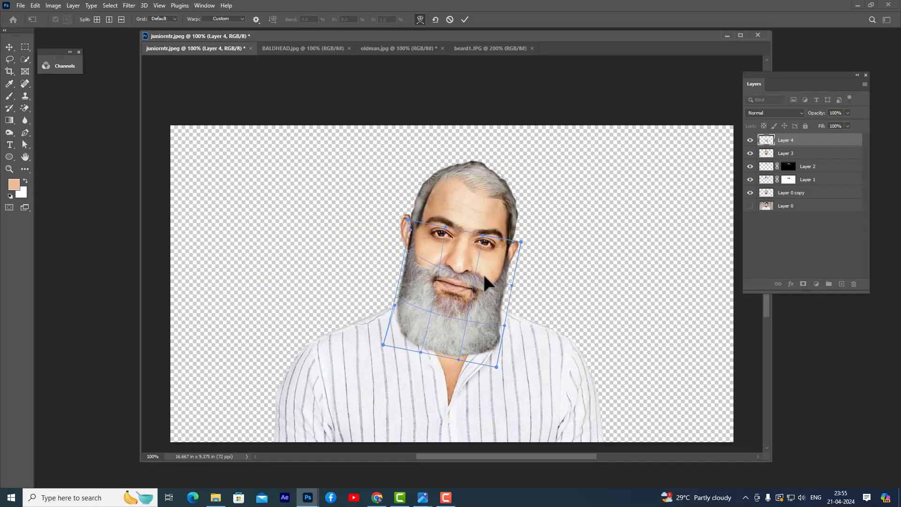
{"action": "left_click_drag", "start_coordinate": [471, 341], "coordinate": [471, 331]}
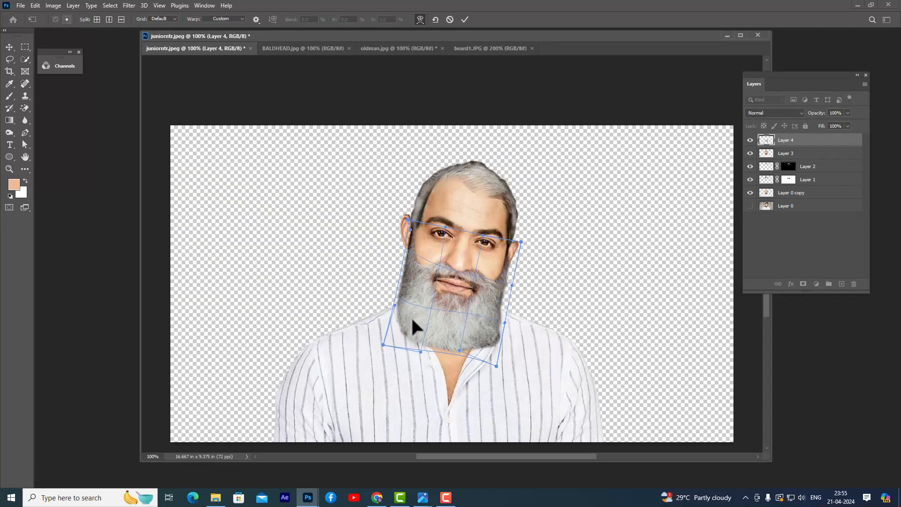
{"action": "left_click_drag", "start_coordinate": [412, 322], "coordinate": [420, 314]}
{"action": "left_click_drag", "start_coordinate": [499, 337], "coordinate": [486, 336]}
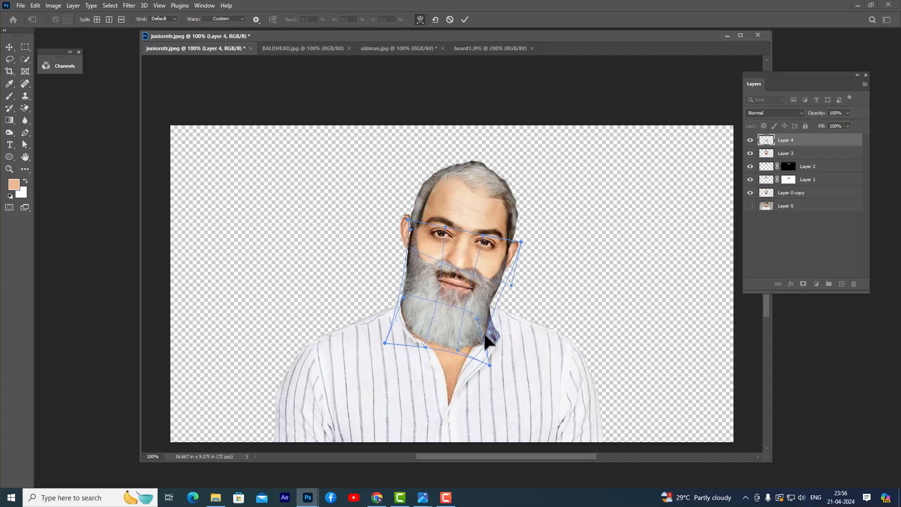
Refine the beard warp along both cheeks and raise its lower corners to shorten it towards the chin
{"action": "left_click_drag", "start_coordinate": [492, 291], "coordinate": [505, 257]}
{"action": "mouse_move", "coordinate": [486, 294]}
{"action": "left_mouse_down"}
{"action": "mouse_move", "coordinate": [454, 283]}
{"action": "mouse_move", "coordinate": [488, 289]}
{"action": "left_mouse_up"}
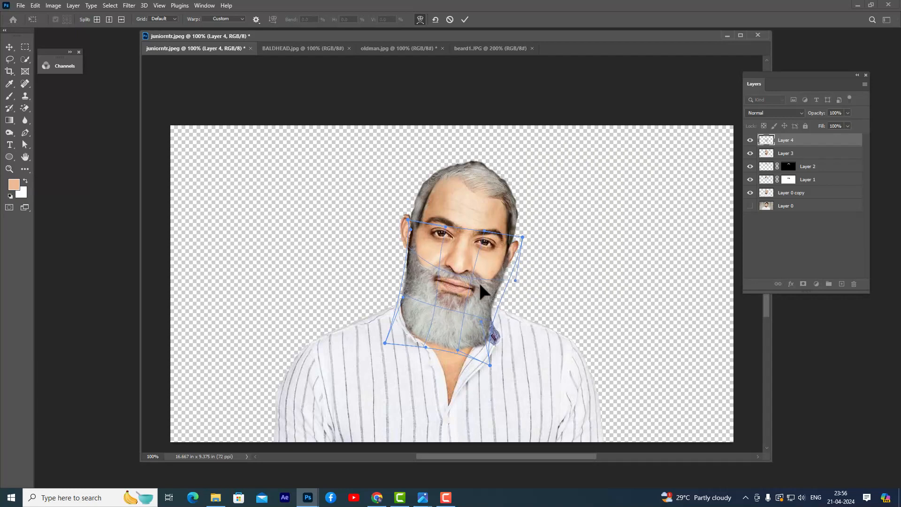
{"action": "left_click_drag", "start_coordinate": [409, 305], "coordinate": [412, 274]}
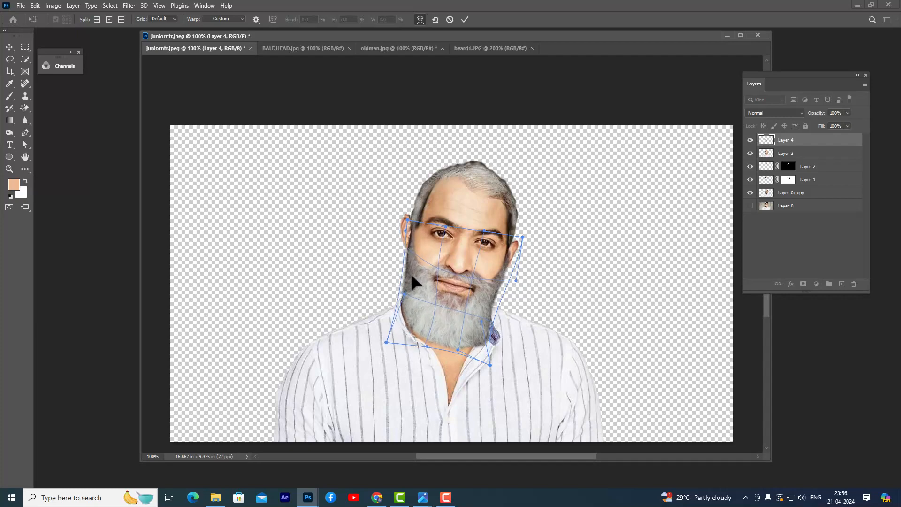
{"action": "left_click_drag", "start_coordinate": [482, 341], "coordinate": [423, 323]}
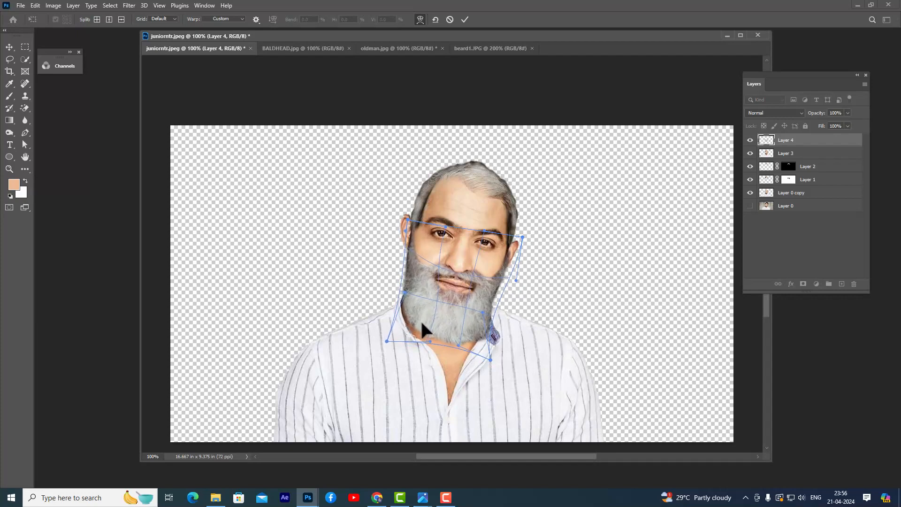
{"action": "left_click_drag", "start_coordinate": [387, 341], "coordinate": [398, 325]}
{"action": "left_click_drag", "start_coordinate": [491, 361], "coordinate": [492, 339]}
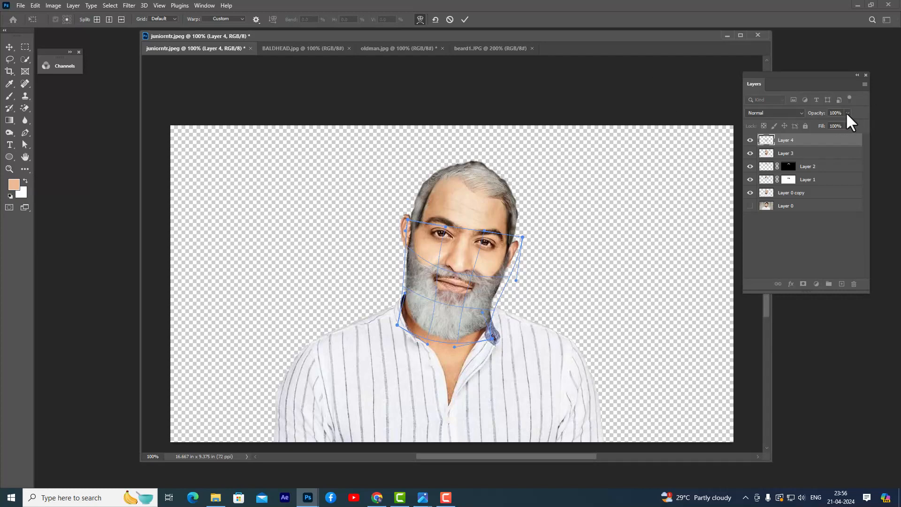
Lower Layer 4's opacity to 65% and adjust the beard warp against the jawline underneath
{"action": "left_click_drag", "start_coordinate": [847, 123], "coordinate": [824, 123]}
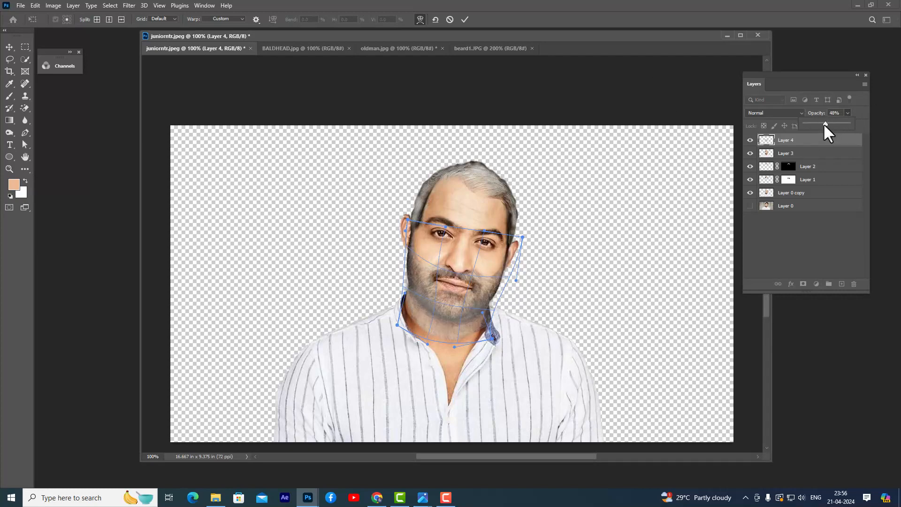
{"action": "left_click_drag", "start_coordinate": [828, 123], "coordinate": [833, 123]}
{"action": "left_click", "coordinate": [474, 276]}
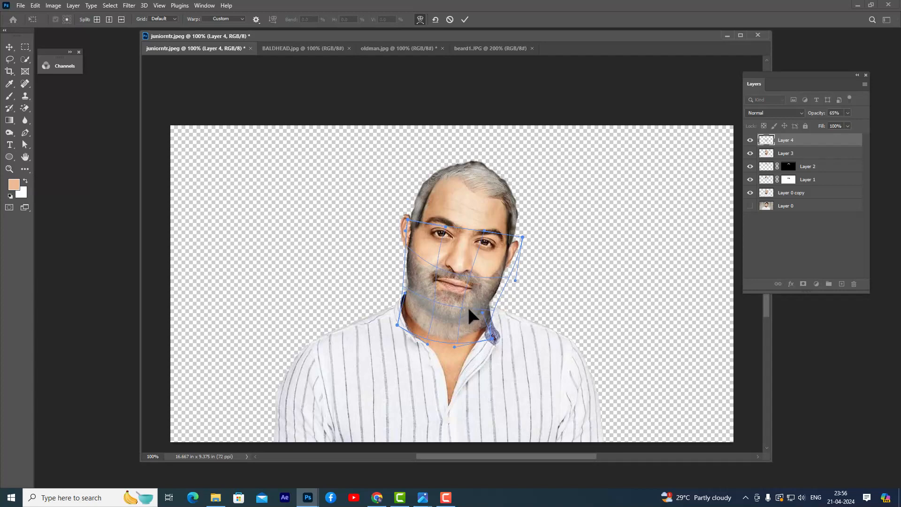
{"action": "left_click_drag", "start_coordinate": [414, 315], "coordinate": [415, 312]}
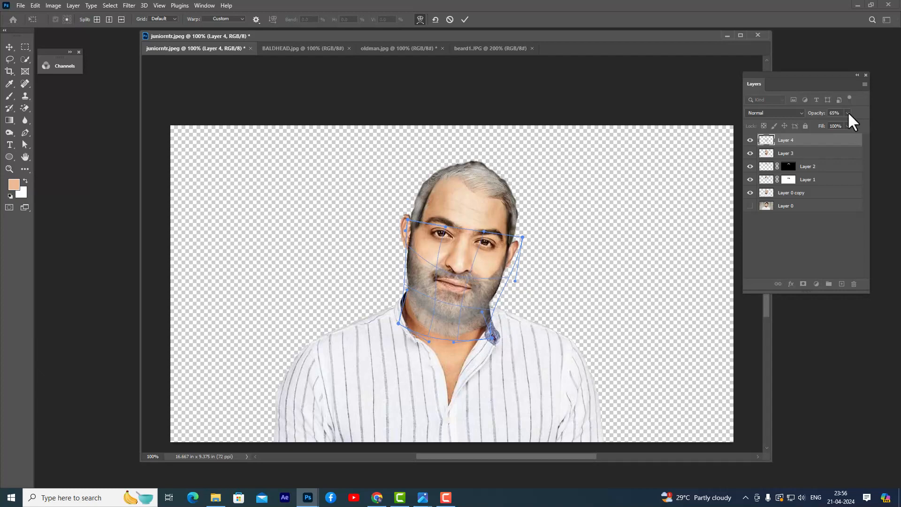
Restore Layer 4's opacity to 100%, fine-tune the beard warp at both cheeks and apply the transformation
{"action": "left_click_drag", "start_coordinate": [846, 122], "coordinate": [863, 123]}
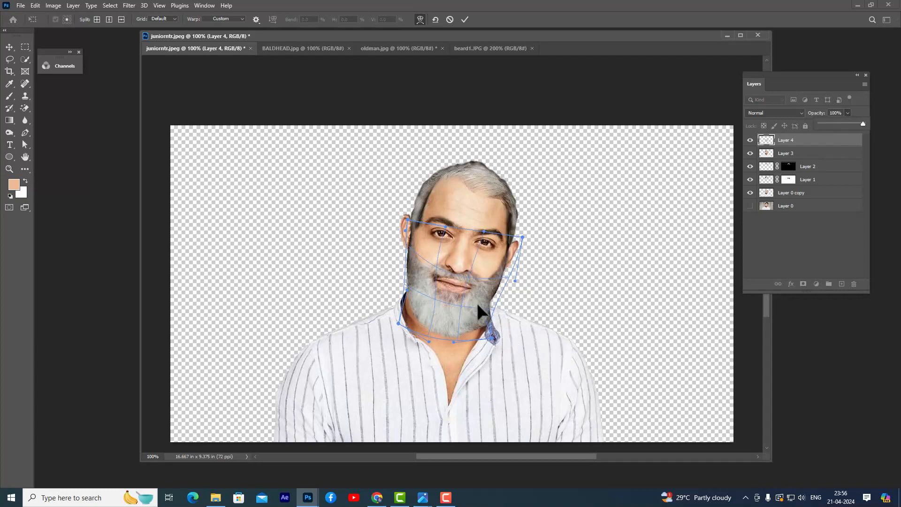
{"action": "left_click_drag", "start_coordinate": [426, 271], "coordinate": [423, 268]}
{"action": "left_click_drag", "start_coordinate": [490, 293], "coordinate": [494, 292]}
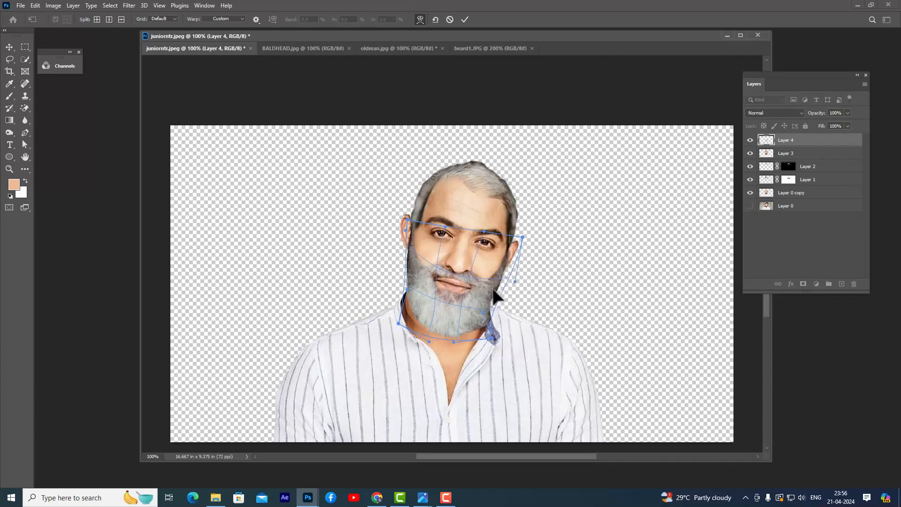
{"action": "left_click", "coordinate": [465, 19]}
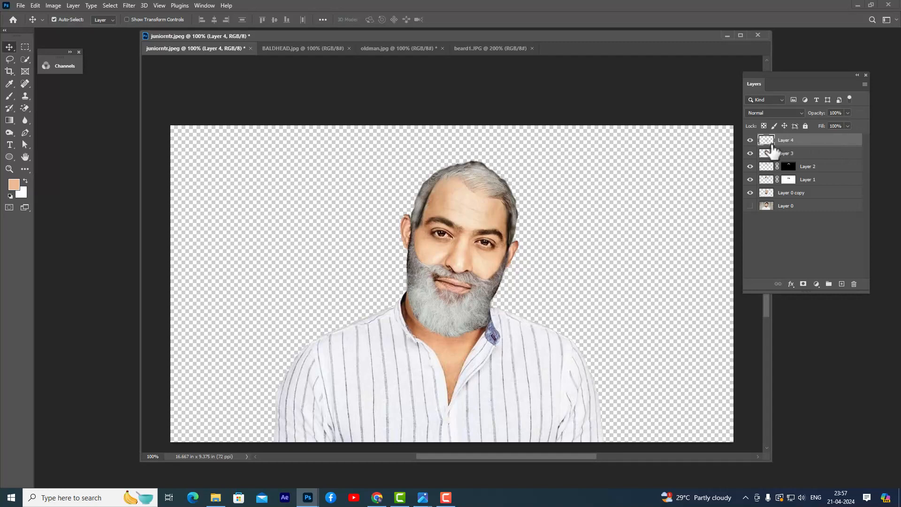
Add a black mask hiding Layer 4 and set up the Soft Round brush with 70% flow
{"action": "left_click", "coordinate": [804, 284], "text": "alt"}
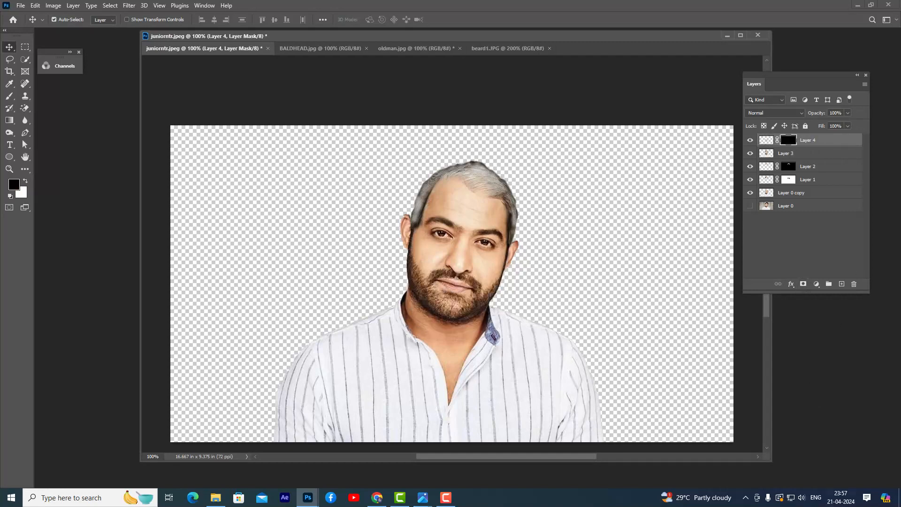
{"action": "left_click", "coordinate": [10, 96]}
{"action": "right_click", "coordinate": [9, 96]}
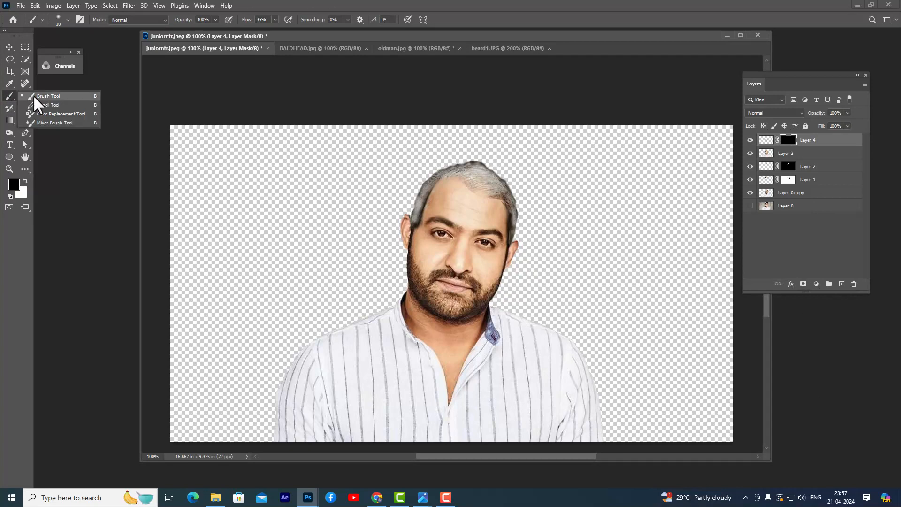
{"action": "left_click", "coordinate": [44, 97]}
{"action": "left_click", "coordinate": [60, 19]}
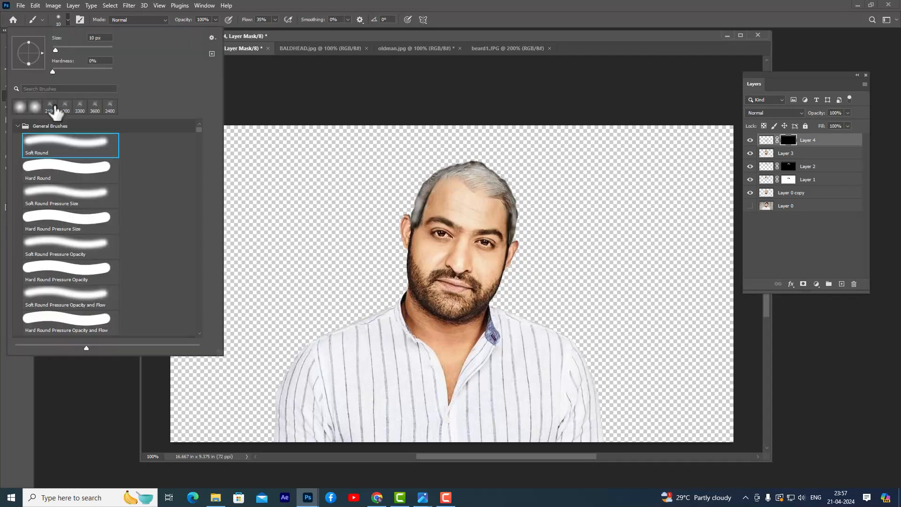
{"action": "left_click", "coordinate": [453, 3]}
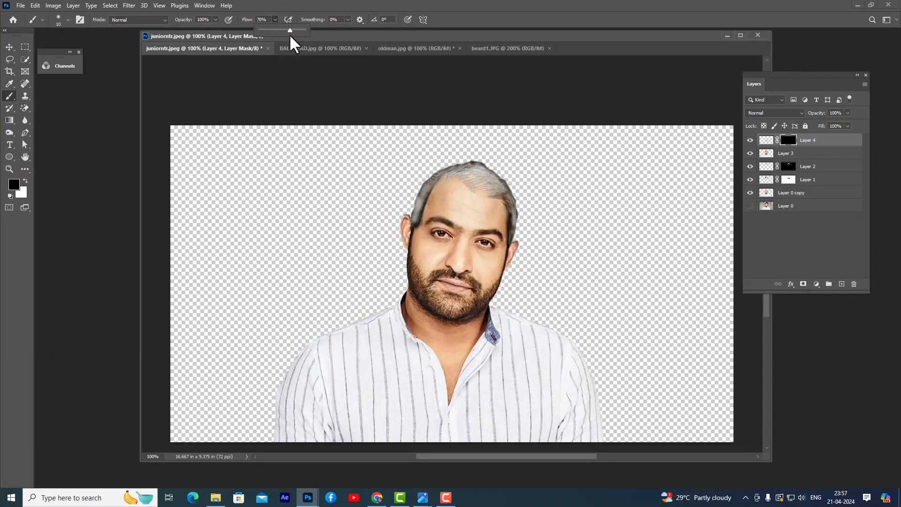
{"action": "left_click", "coordinate": [402, 1]}
Paint white on Layer 4's mask with a soft 30 px brush to reveal the grey beard across the jaw and chin
{"action": "left_click", "coordinate": [26, 181]}
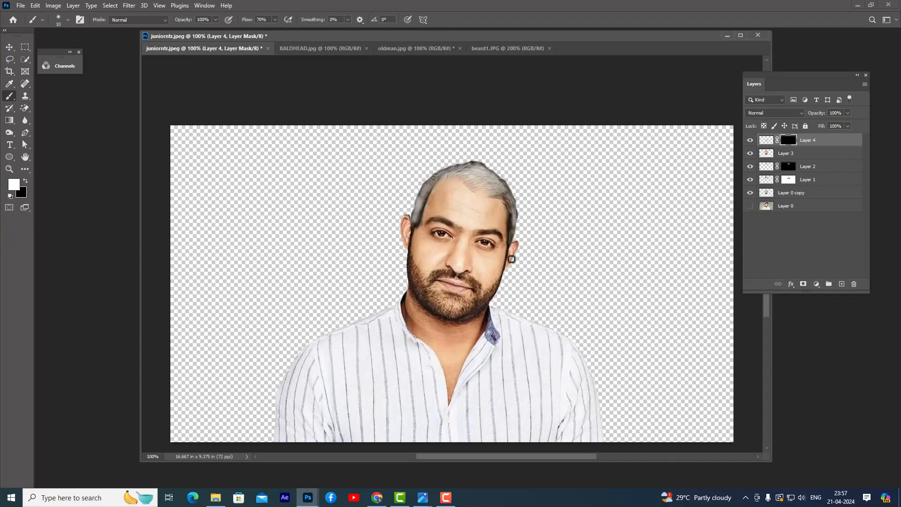
{"action": "key", "text": "ctrl+plus"}
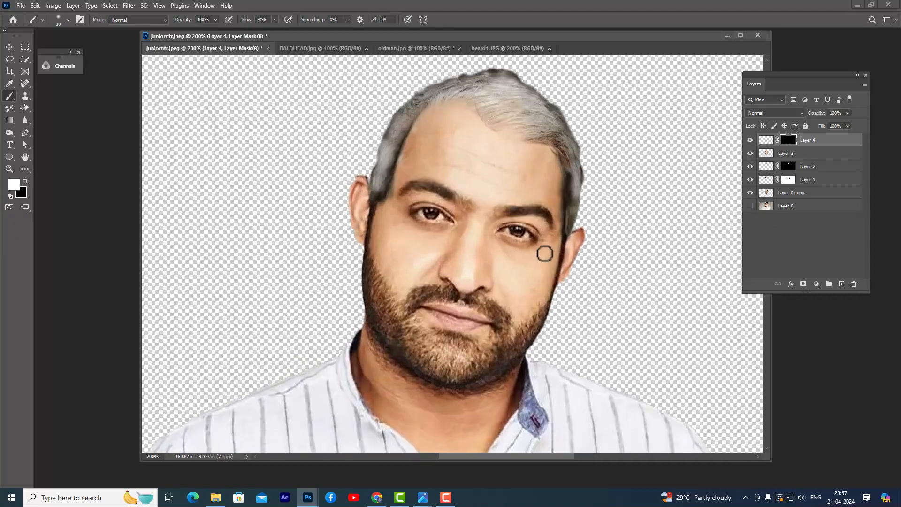
{"action": "key", "text": "bracketright"}
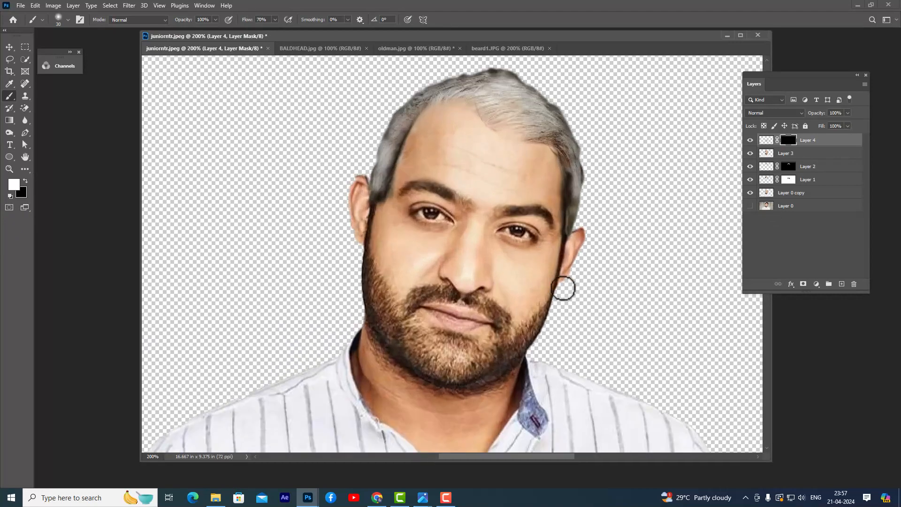
{"action": "key", "text": "ctrl+minus"}
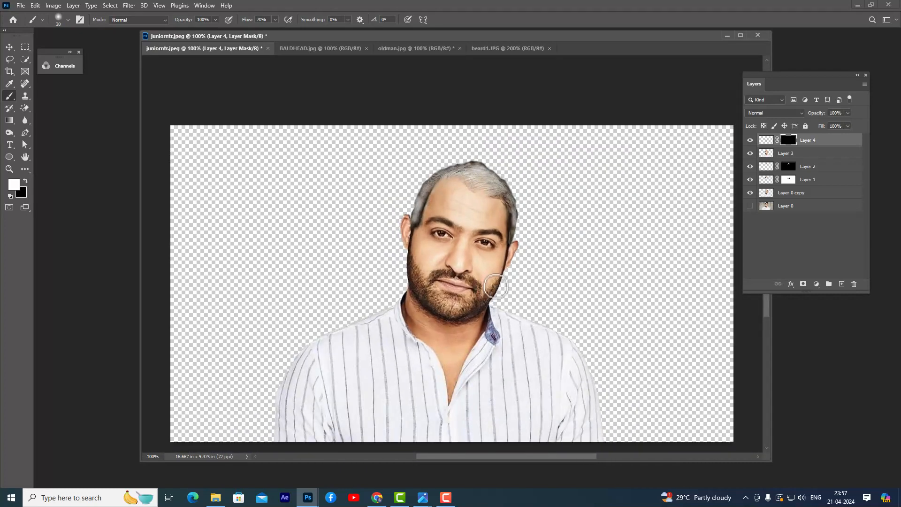
{"action": "key", "text": "bracketleft"}
{"action": "mouse_move", "coordinate": [494, 285]}
{"action": "left_mouse_down"}
{"action": "mouse_move", "coordinate": [472, 316]}
{"action": "mouse_move", "coordinate": [476, 306]}
{"action": "mouse_move", "coordinate": [452, 310]}
{"action": "mouse_move", "coordinate": [445, 301]}
{"action": "mouse_move", "coordinate": [460, 303]}
{"action": "mouse_move", "coordinate": [450, 300]}
{"action": "mouse_move", "coordinate": [439, 307]}
{"action": "mouse_move", "coordinate": [466, 313]}
{"action": "mouse_move", "coordinate": [447, 312]}
{"action": "mouse_move", "coordinate": [417, 288]}
{"action": "mouse_move", "coordinate": [417, 269]}
{"action": "mouse_move", "coordinate": [419, 295]}
{"action": "mouse_move", "coordinate": [448, 318]}
{"action": "mouse_move", "coordinate": [469, 315]}
{"action": "mouse_move", "coordinate": [418, 277]}
{"action": "left_mouse_up"}
{"action": "key", "text": "bracketright"}
{"action": "key", "text": "bracketright"}
{"action": "key", "text": "bracketleft"}
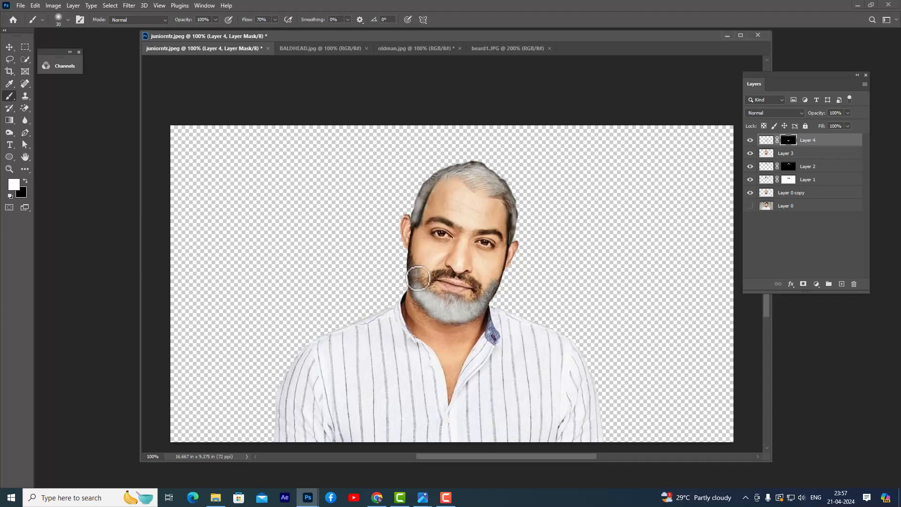
Reveal the grey beard along the left cheek edge and the moustache on Layer 4's mask, using a 10 px brush for the moustache
{"action": "key", "text": "bracketleft"}
{"action": "mouse_move", "coordinate": [415, 277]}
{"action": "left_mouse_down"}
{"action": "mouse_move", "coordinate": [418, 293]}
{"action": "mouse_move", "coordinate": [418, 279]}
{"action": "left_mouse_up"}
{"action": "key", "text": "bracketleft"}
{"action": "key", "text": "bracketleft"}
{"action": "key", "text": "bracketleft"}
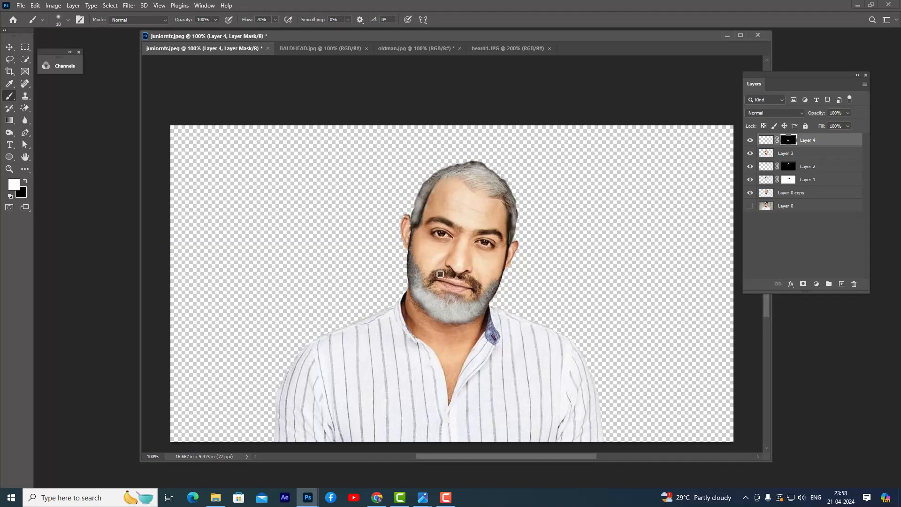
{"action": "key", "text": "bracketright"}
{"action": "mouse_move", "coordinate": [448, 275]}
{"action": "left_mouse_down"}
{"action": "mouse_move", "coordinate": [433, 279]}
{"action": "mouse_move", "coordinate": [472, 283]}
{"action": "left_mouse_up"}
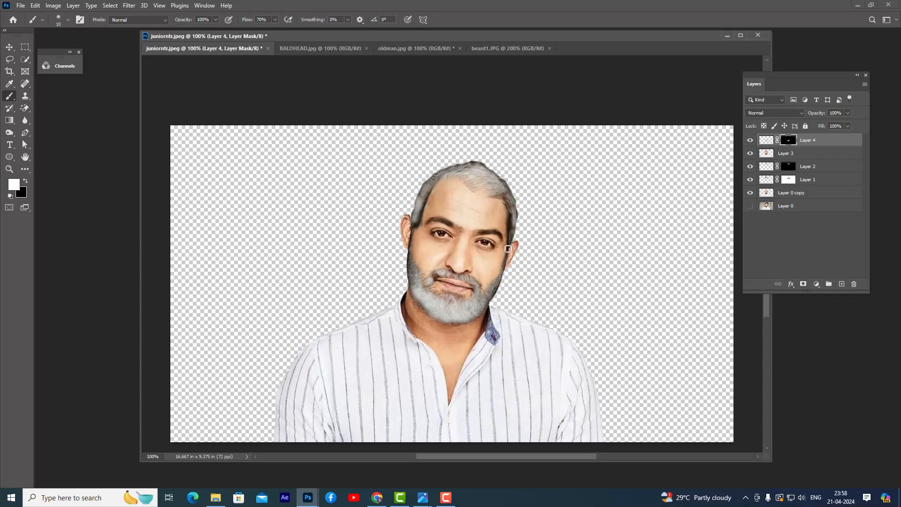
Reveal the remaining beard beside the left corner of the mouth on Layer 4's mask with a 30 px brush
{"action": "key", "text": "bracketright"}
{"action": "key", "text": "bracketright"}
{"action": "key", "text": "bracketright"}
{"action": "mouse_move", "coordinate": [424, 285]}
{"action": "left_mouse_down"}
{"action": "mouse_move", "coordinate": [476, 299]}
{"action": "mouse_move", "coordinate": [471, 308]}
{"action": "mouse_move", "coordinate": [430, 301]}
{"action": "mouse_move", "coordinate": [467, 322]}
{"action": "mouse_move", "coordinate": [496, 312]}
{"action": "mouse_move", "coordinate": [487, 296]}
{"action": "mouse_move", "coordinate": [475, 310]}
{"action": "mouse_move", "coordinate": [420, 292]}
{"action": "mouse_move", "coordinate": [415, 282]}
{"action": "mouse_move", "coordinate": [427, 298]}
{"action": "left_mouse_up"}
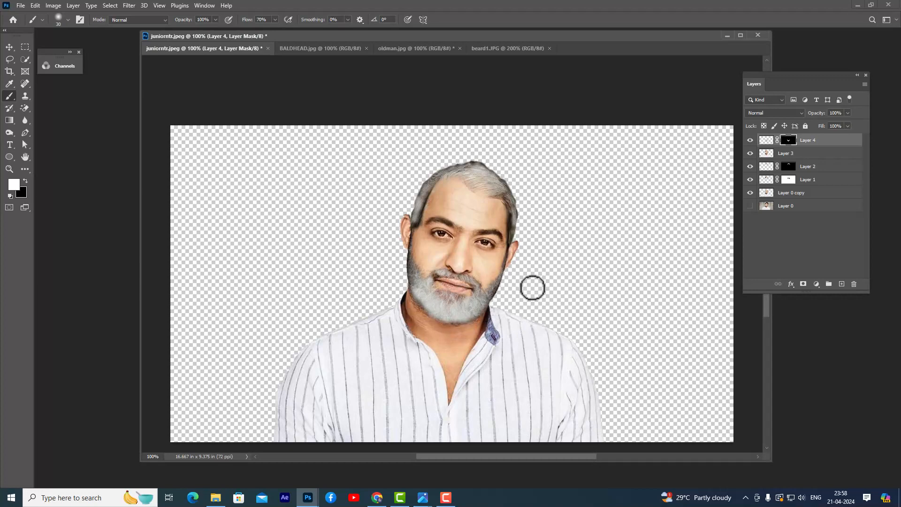
Lasso a beard patch below the left mouth corner on Layer 4, feather it 5 pixels and copy it to a new layer
{"action": "key", "text": "ctrl+plus"}
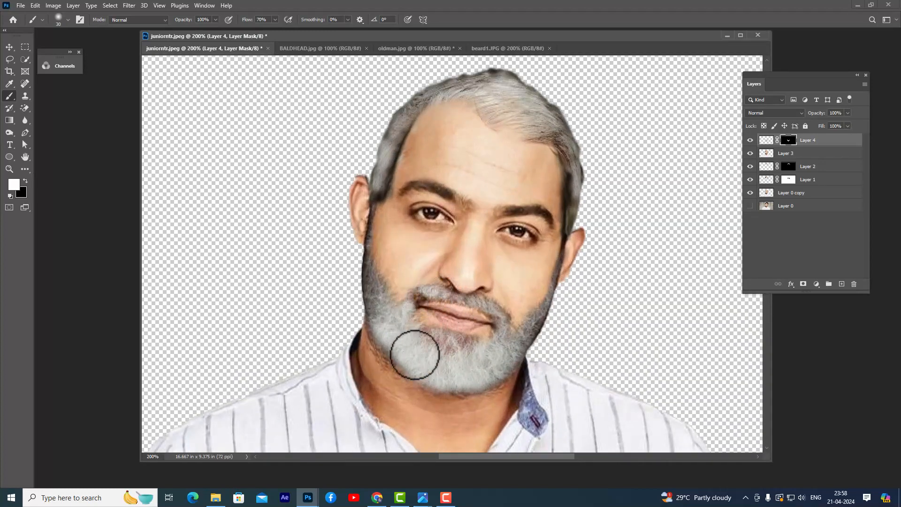
{"action": "left_click", "coordinate": [767, 140]}
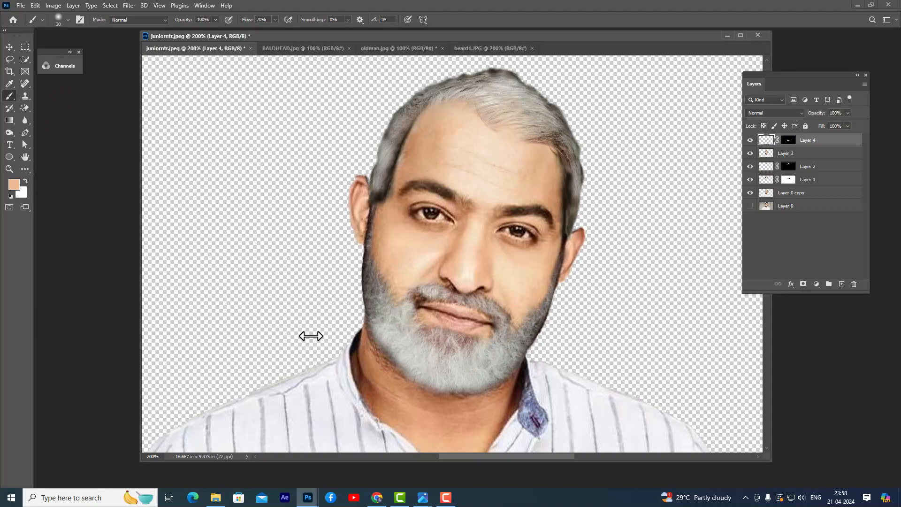
{"action": "left_click", "coordinate": [9, 59]}
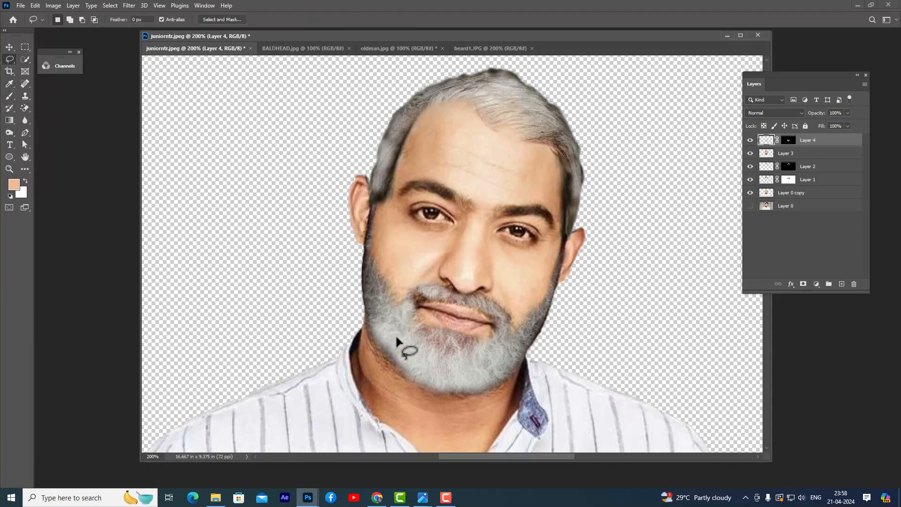
{"action": "mouse_move", "coordinate": [434, 336]}
{"action": "left_mouse_down"}
{"action": "mouse_move", "coordinate": [423, 330]}
{"action": "mouse_move", "coordinate": [404, 342]}
{"action": "mouse_move", "coordinate": [427, 352]}
{"action": "left_mouse_up"}
{"action": "right_click", "coordinate": [421, 338]}
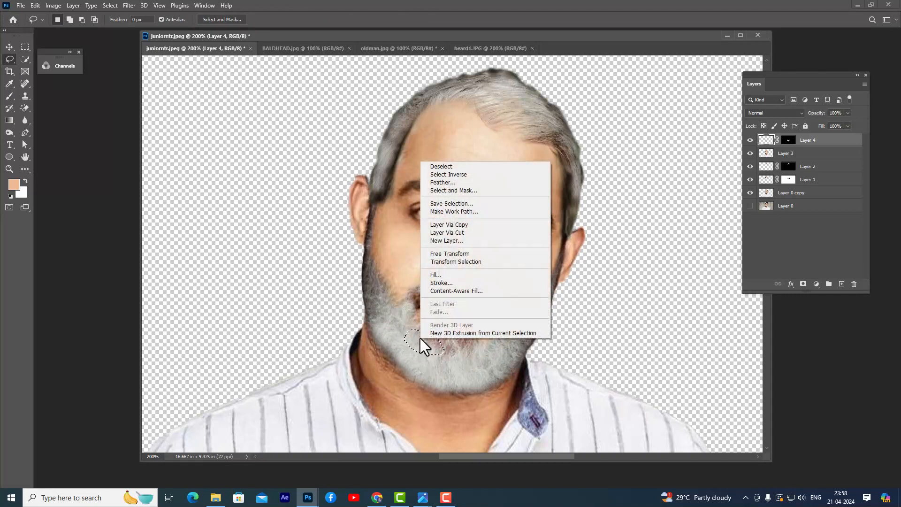
{"action": "left_click", "coordinate": [461, 183]}
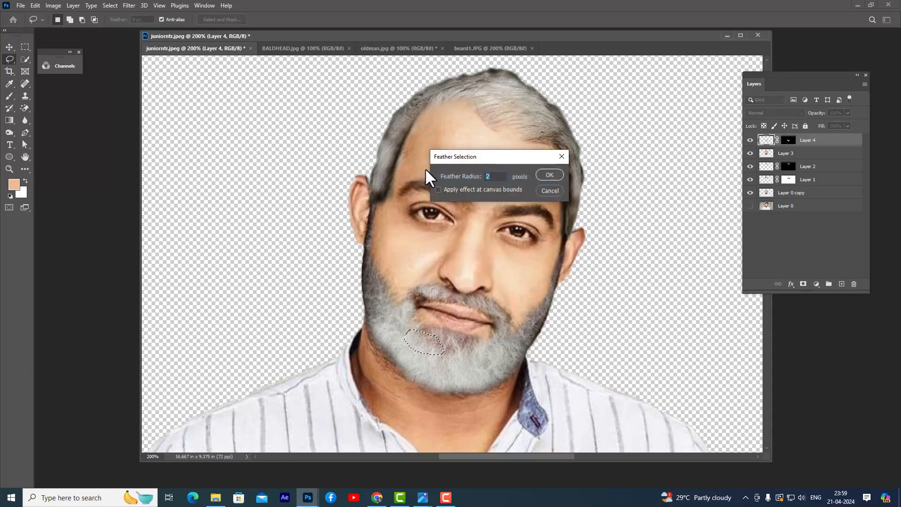
{"action": "type", "text": "5"}
{"action": "left_click", "coordinate": [550, 175]}
{"action": "right_click", "coordinate": [417, 350]}
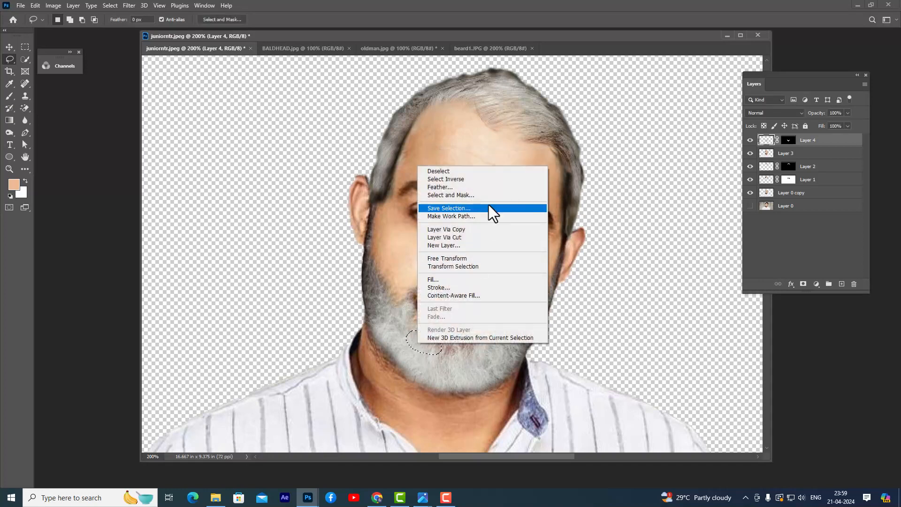
{"action": "left_click", "coordinate": [472, 230]}
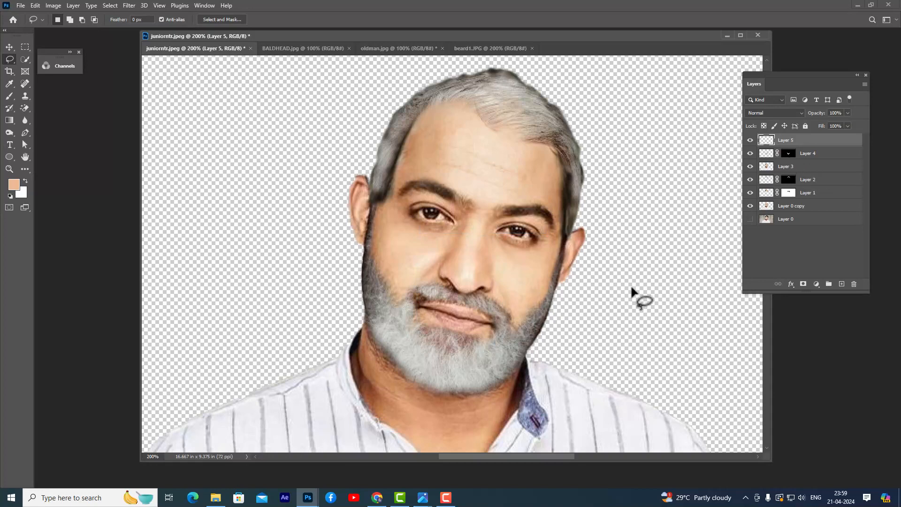
Move the copied beard patch up over the dark left mouth corner and rotate it about 120 degrees
{"action": "key", "text": "v"}
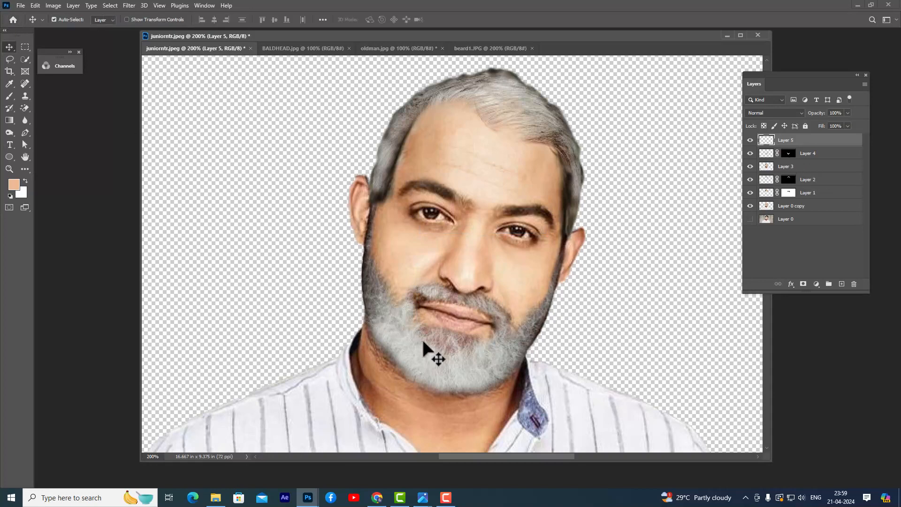
{"action": "left_click_drag", "start_coordinate": [419, 334], "coordinate": [411, 290]}
{"action": "key", "text": "ctrl+t"}
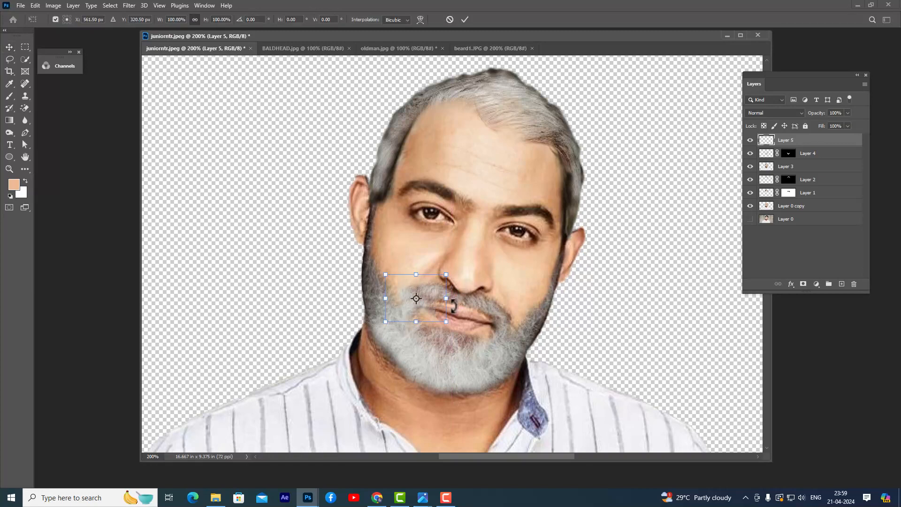
{"action": "left_click_drag", "start_coordinate": [453, 307], "coordinate": [388, 324]}
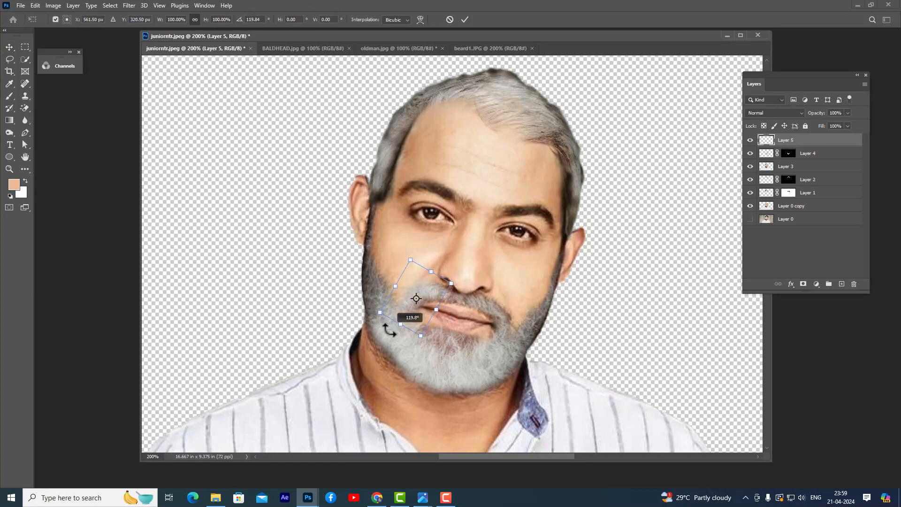
{"action": "key", "text": "Left"}
{"action": "key", "text": "Down"}
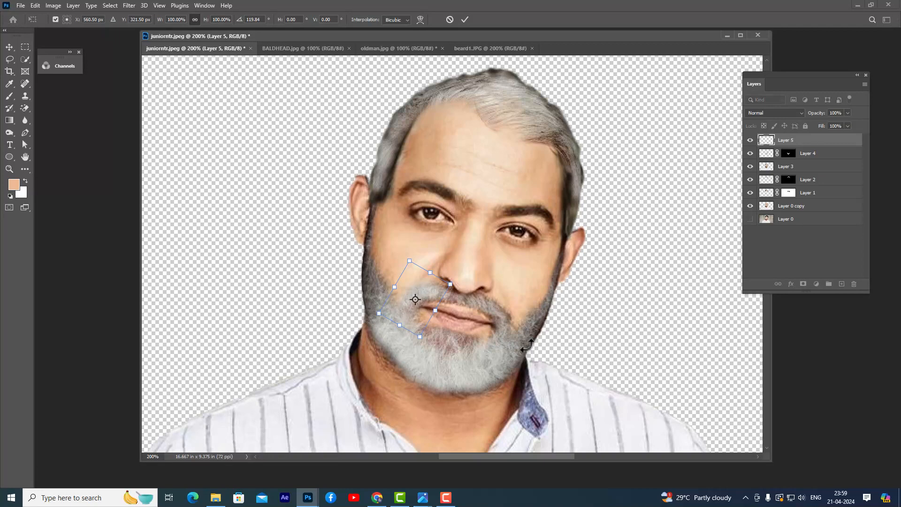
{"action": "key", "text": "Right"}
{"action": "key", "text": "Up"}
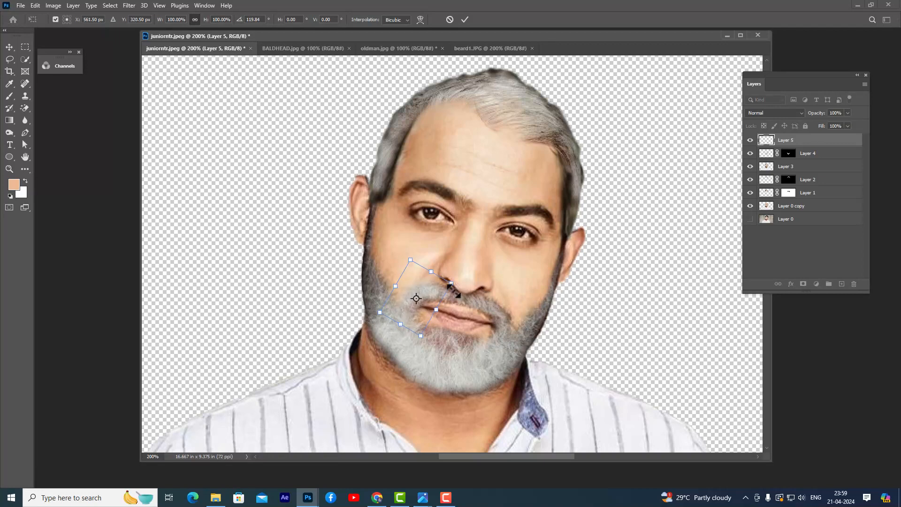
Scale the beard patch to about 84%, nudge it into place at the mouth corner and apply the transformation
{"action": "left_click_drag", "start_coordinate": [451, 284], "coordinate": [452, 285]}
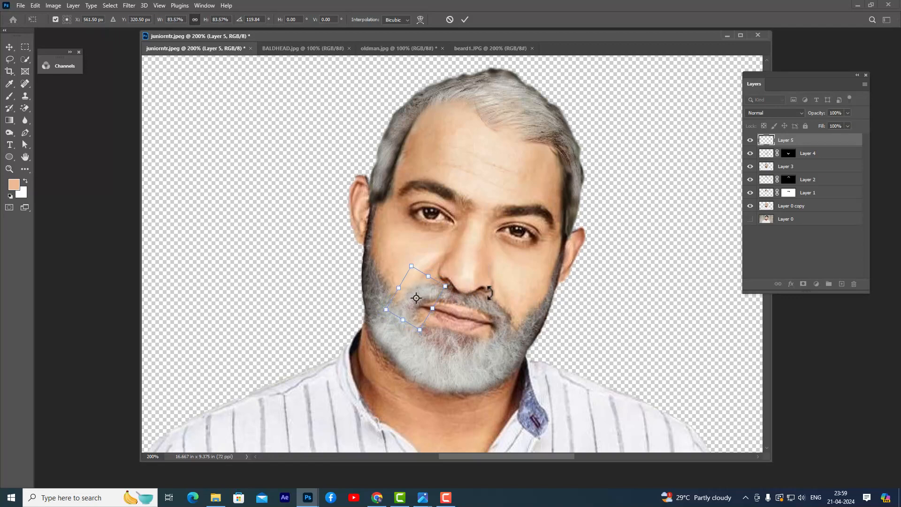
{"action": "key", "text": "Left"}
{"action": "key", "text": "Down"}
{"action": "key", "text": "Return"}
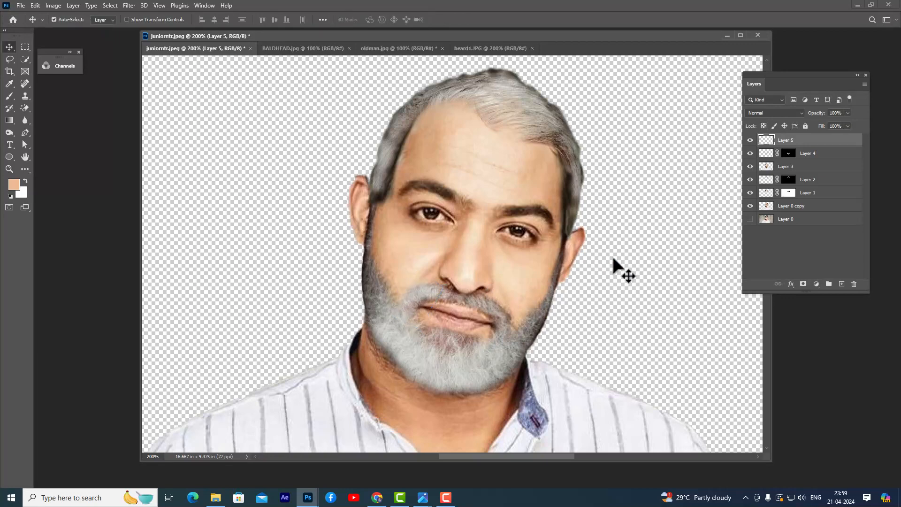
Lower Layer 4's opacity to about 72% so the original dark beard shows through the grey
{"action": "key", "text": "ctrl+minus"}
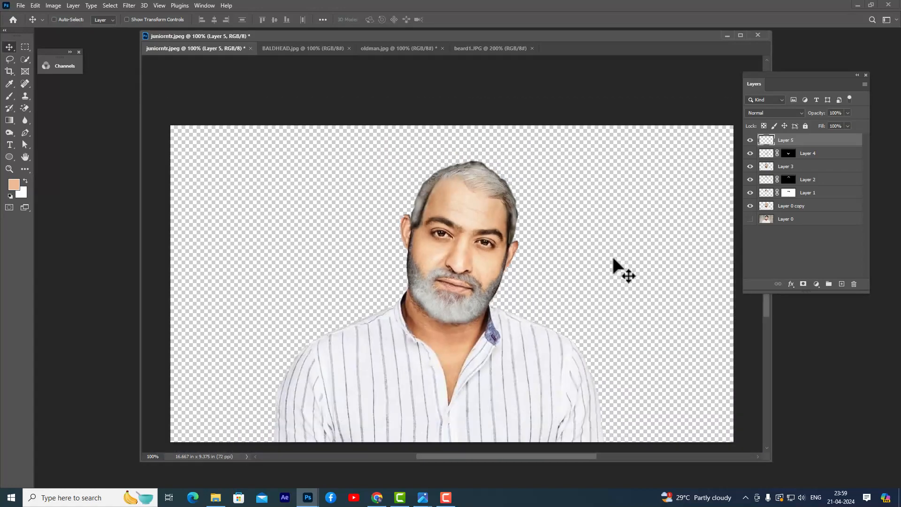
{"action": "scroll", "coordinate": [612, 253], "scroll_direction": "up", "scroll_amount": 1}
{"action": "scroll", "coordinate": [613, 251], "scroll_direction": "down", "scroll_amount": 2}
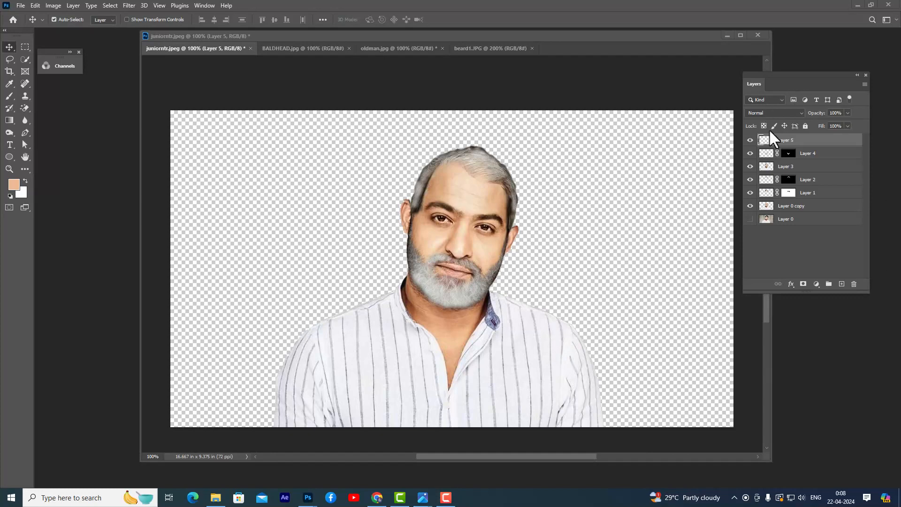
{"action": "left_click", "coordinate": [848, 113]}
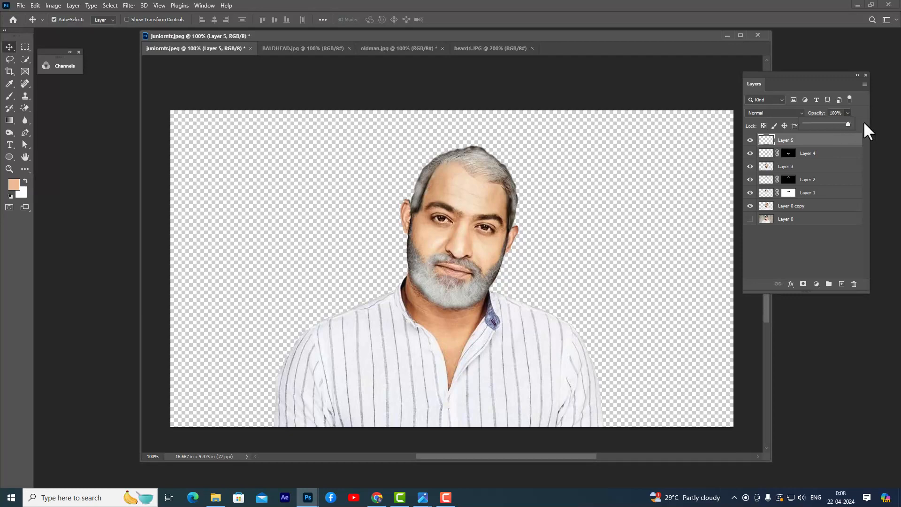
{"action": "left_click", "coordinate": [773, 154]}
{"action": "left_click", "coordinate": [848, 114]}
{"action": "left_click_drag", "start_coordinate": [844, 123], "coordinate": [841, 123]}
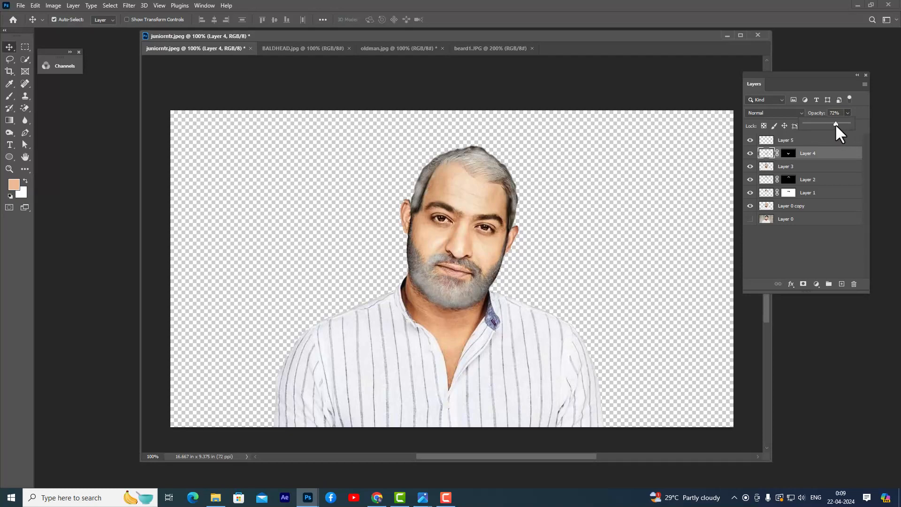
Set the opacity of Layer 5, the beard patch, to 73% and shift the Layers panel slightly aside
{"action": "left_click", "coordinate": [779, 141]}
{"action": "left_click", "coordinate": [847, 112]}
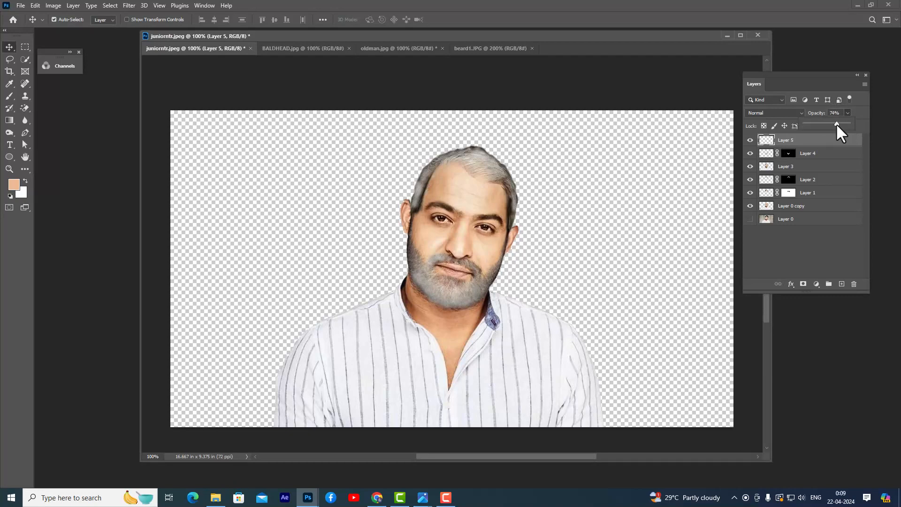
{"action": "left_click", "coordinate": [820, 146]}
{"action": "left_click_drag", "start_coordinate": [782, 74], "coordinate": [789, 74]}
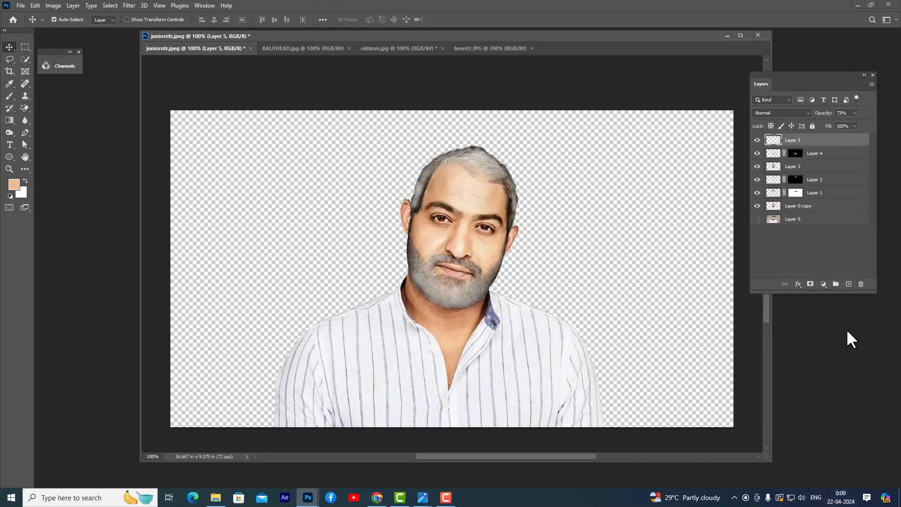
Add a new layer on top and outline both eyebrows as one selection with the Lasso tool
{"action": "left_click", "coordinate": [849, 284]}
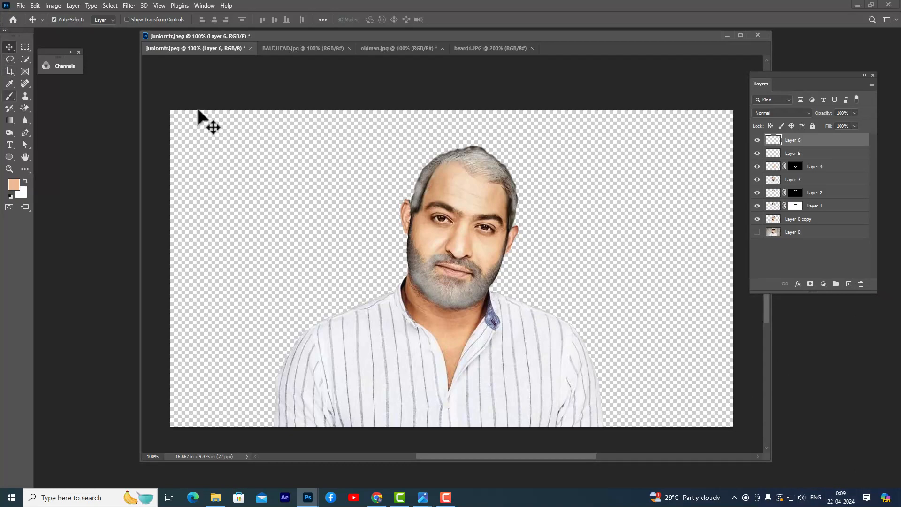
{"action": "key", "text": "ctrl+plus"}
{"action": "scroll", "coordinate": [573, 150], "scroll_direction": "up", "scroll_amount": 1}
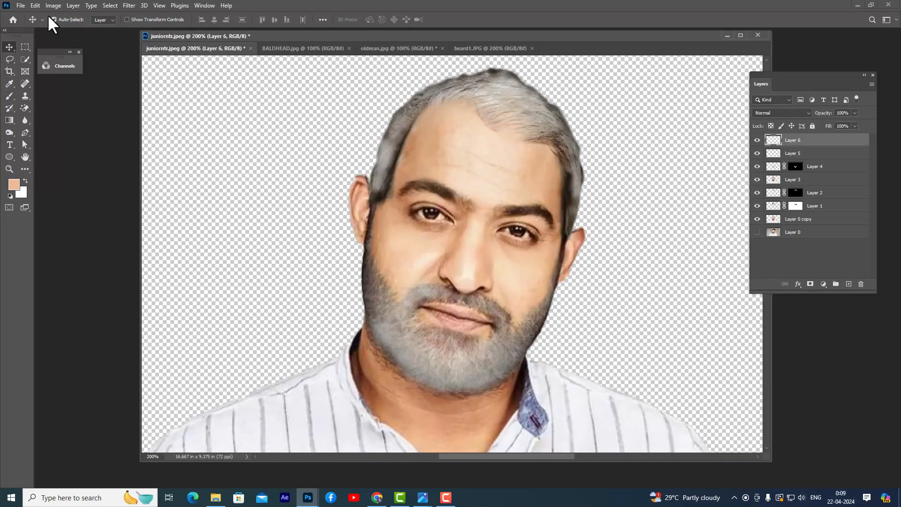
{"action": "left_click", "coordinate": [9, 60]}
{"action": "right_click", "coordinate": [11, 59]}
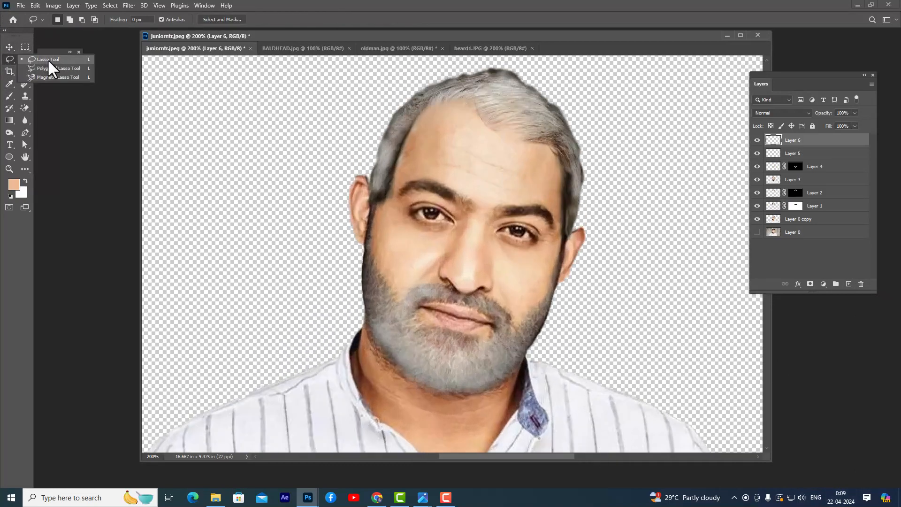
{"action": "left_click", "coordinate": [48, 59]}
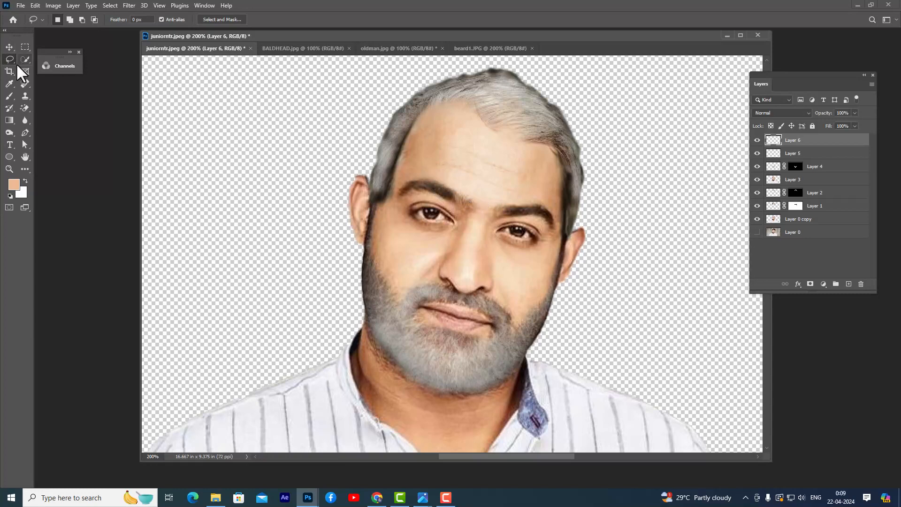
{"action": "mouse_move", "coordinate": [499, 209]}
{"action": "left_mouse_down"}
{"action": "mouse_move", "coordinate": [543, 208]}
{"action": "mouse_move", "coordinate": [554, 219]}
{"action": "mouse_move", "coordinate": [500, 217]}
{"action": "mouse_move", "coordinate": [430, 183]}
{"action": "mouse_move", "coordinate": [398, 190]}
{"action": "mouse_move", "coordinate": [457, 197]}
{"action": "left_mouse_up"}
{"action": "key", "text": "shift"}
{"action": "key", "text": "alt"}
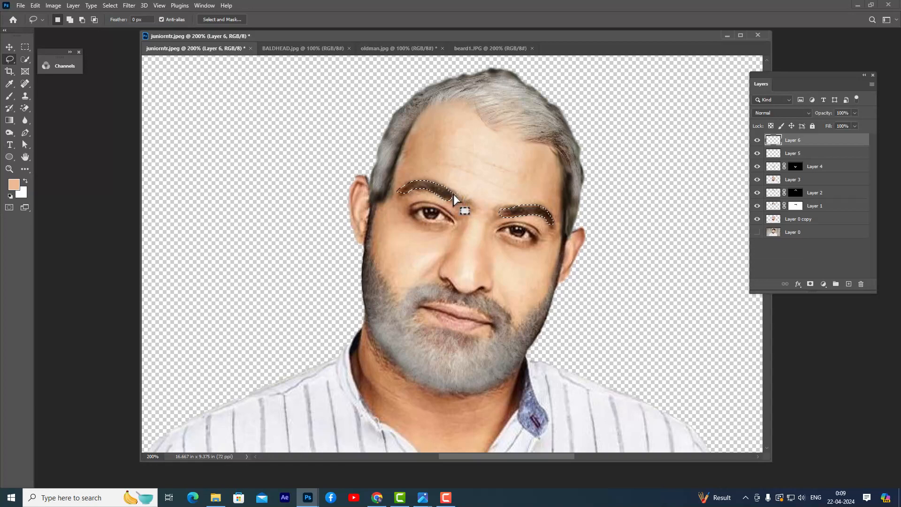
Feather the eyebrow selection by 6 pixels, applying the feather twice
{"action": "right_click", "coordinate": [444, 198]}
{"action": "left_click", "coordinate": [475, 220]}
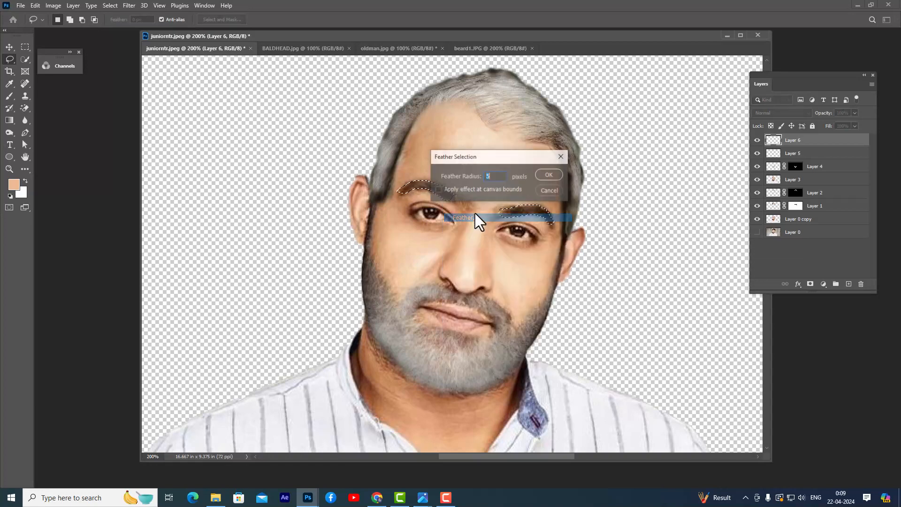
{"action": "type", "text": "6"}
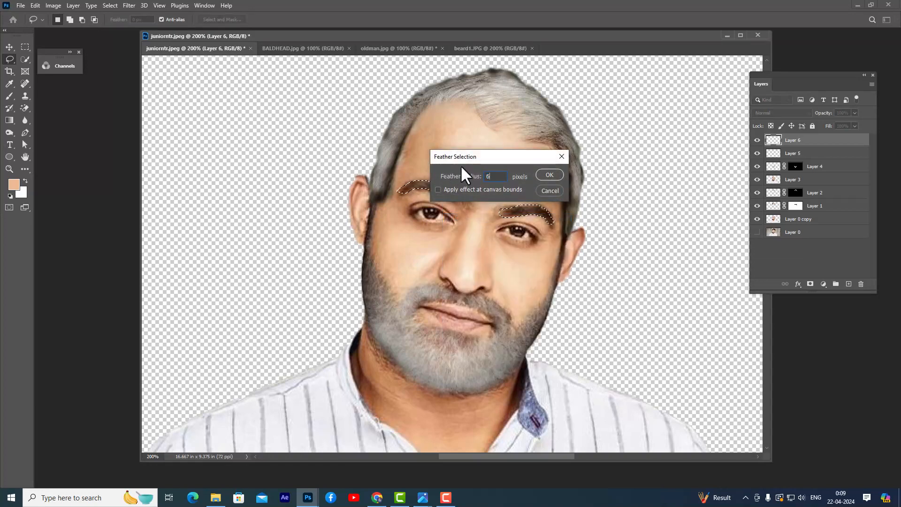
{"action": "left_click", "coordinate": [548, 174]}
{"action": "right_click", "coordinate": [441, 194]}
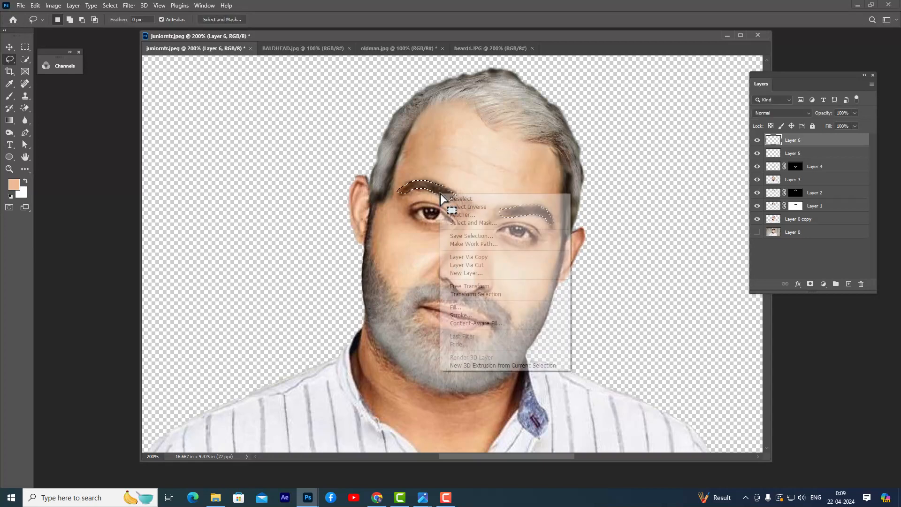
{"action": "left_click", "coordinate": [482, 215]}
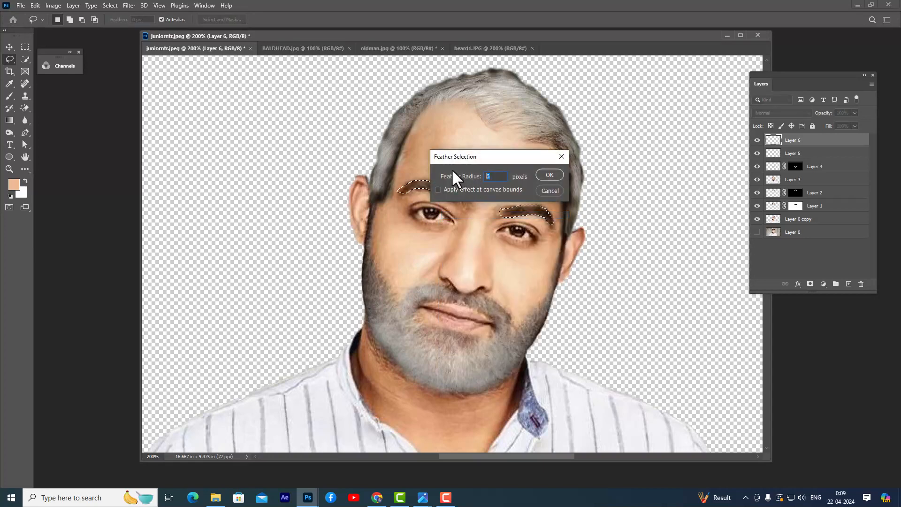
{"action": "left_click", "coordinate": [551, 174]}
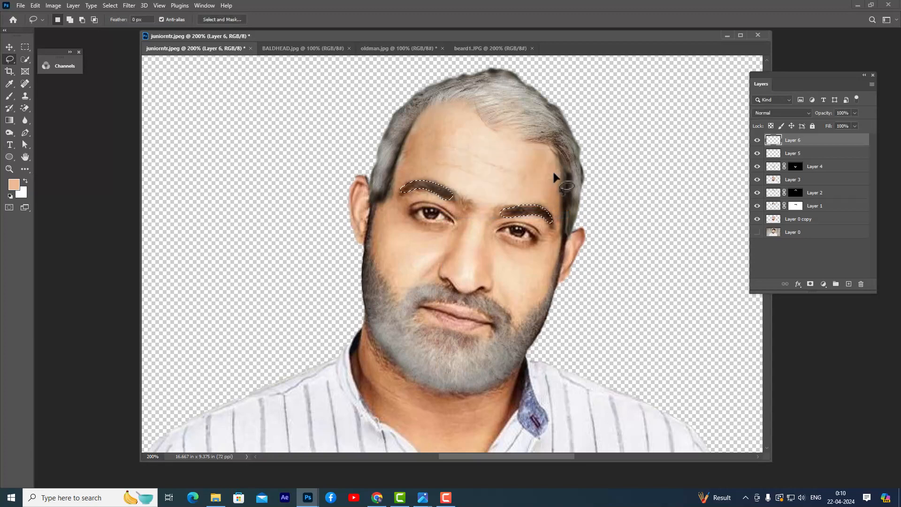
Make white the foreground colour, fill the feathered eyebrow selection with it on Layer 6 and deselect
{"action": "left_click", "coordinate": [25, 181]}
{"action": "left_click", "coordinate": [12, 184]}
{"action": "left_click", "coordinate": [635, 214]}
{"action": "key", "text": "alt+BackSpace"}
{"action": "key", "text": "ctrl+d"}
Lower Layer 6's opacity to 28% so the eyebrows look grey, and switch to the Move tool
{"action": "left_click", "coordinate": [855, 126]}
{"action": "left_click_drag", "start_coordinate": [838, 123], "coordinate": [828, 123]}
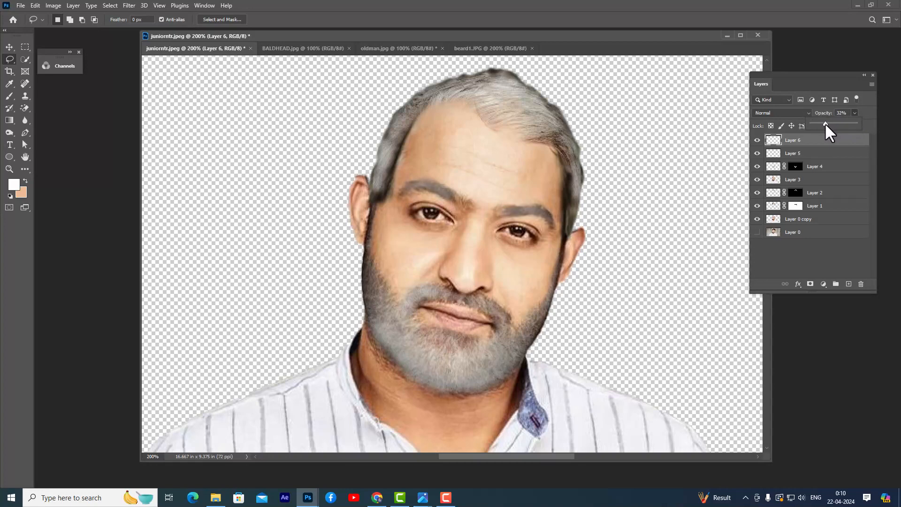
{"action": "left_click_drag", "start_coordinate": [825, 123], "coordinate": [823, 123]}
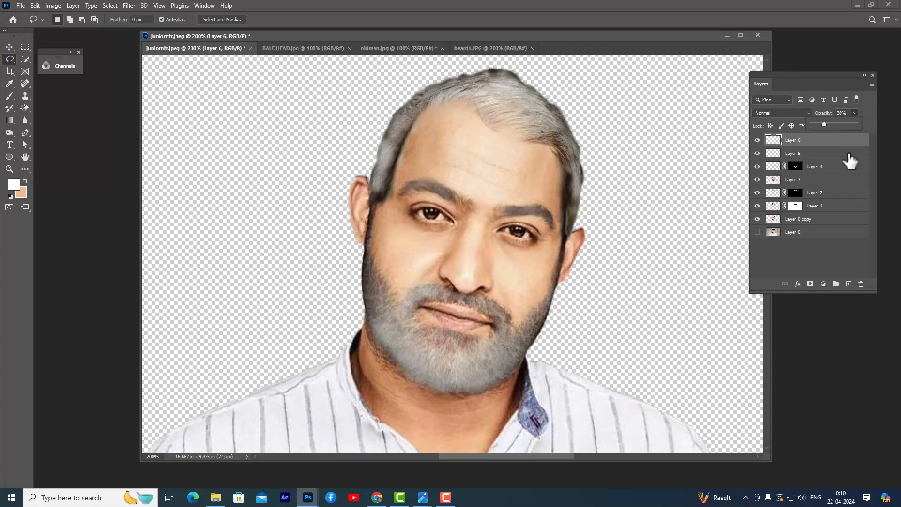
{"action": "left_click", "coordinate": [833, 142]}
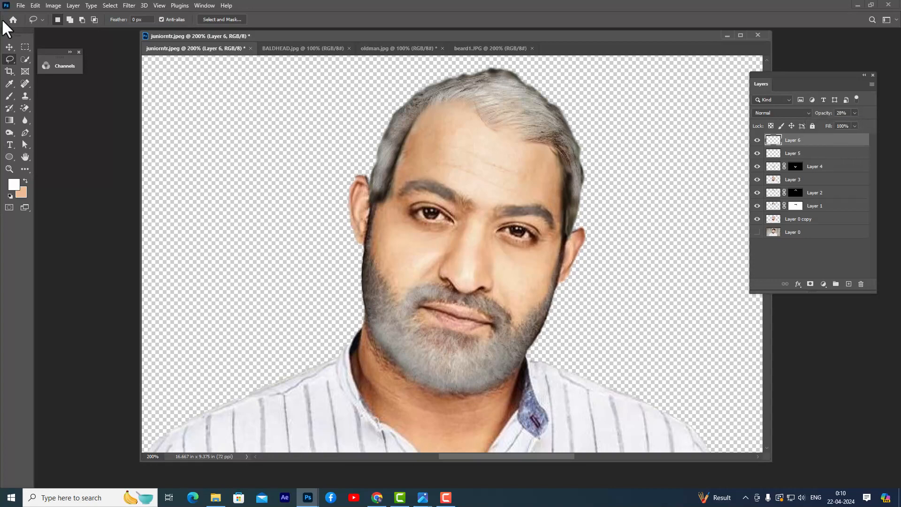
{"action": "left_click", "coordinate": [9, 47]}
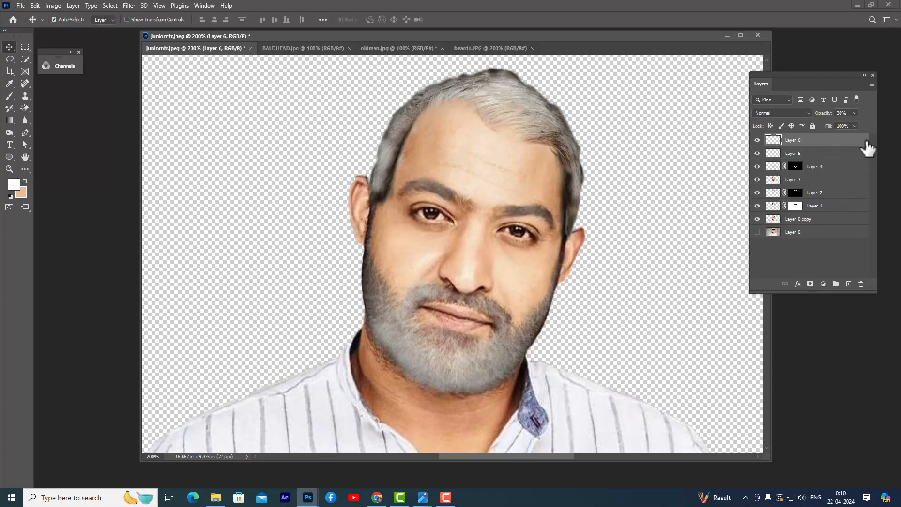
Stamp all visible layers into a new merged layer on top and shift the document window slightly
{"action": "key", "text": "ctrl+minus"}
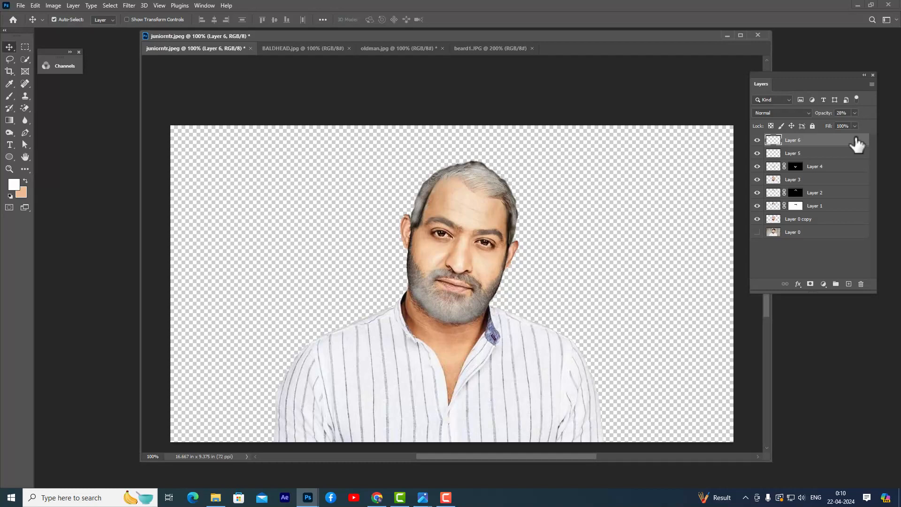
{"action": "key", "text": "ctrl+shift+alt+e"}
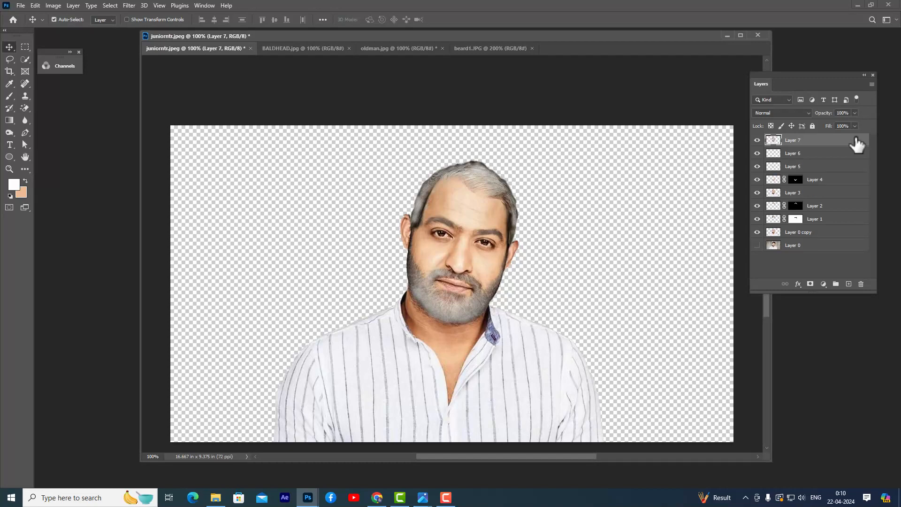
{"action": "left_click_drag", "start_coordinate": [501, 36], "coordinate": [492, 38]}
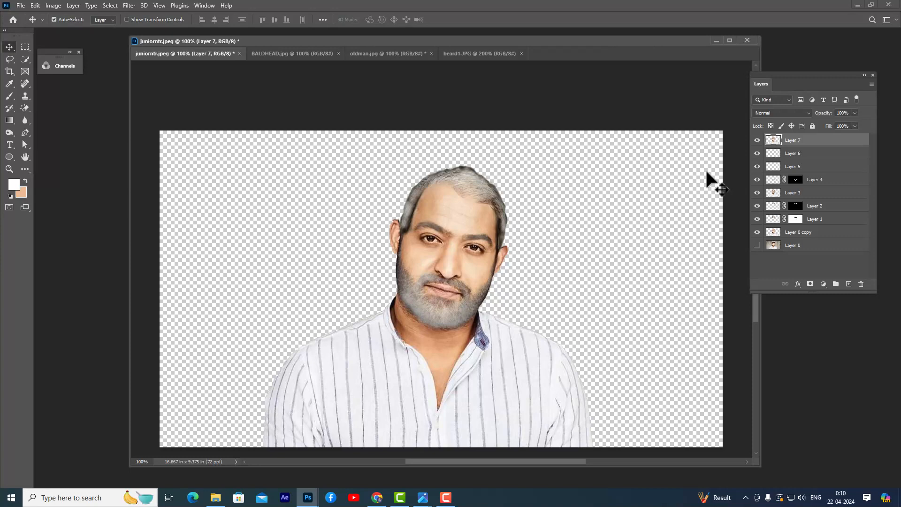
Open the wrinkled face image faces-www-pinterest-com and enlarge its document window to show the whole photo
{"action": "key", "text": "ctrl+o"}
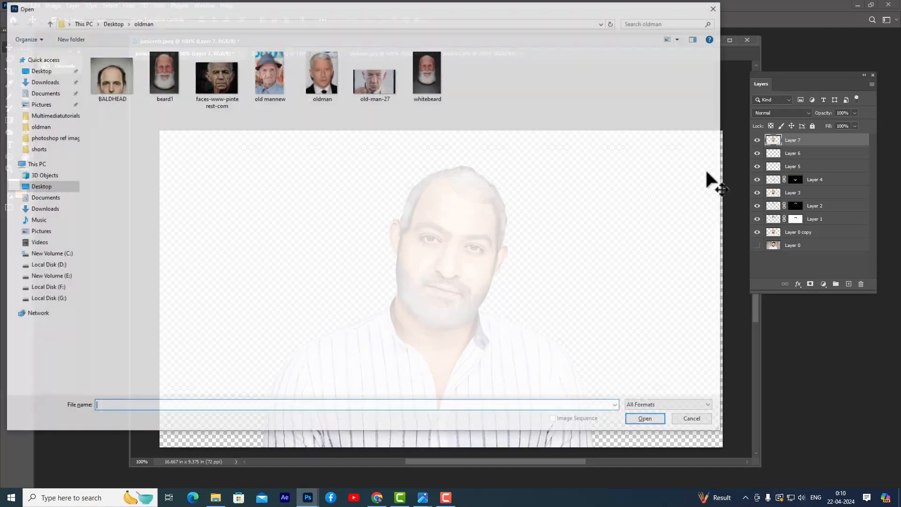
{"action": "left_click", "coordinate": [229, 80]}
{"action": "left_click", "coordinate": [655, 420]}
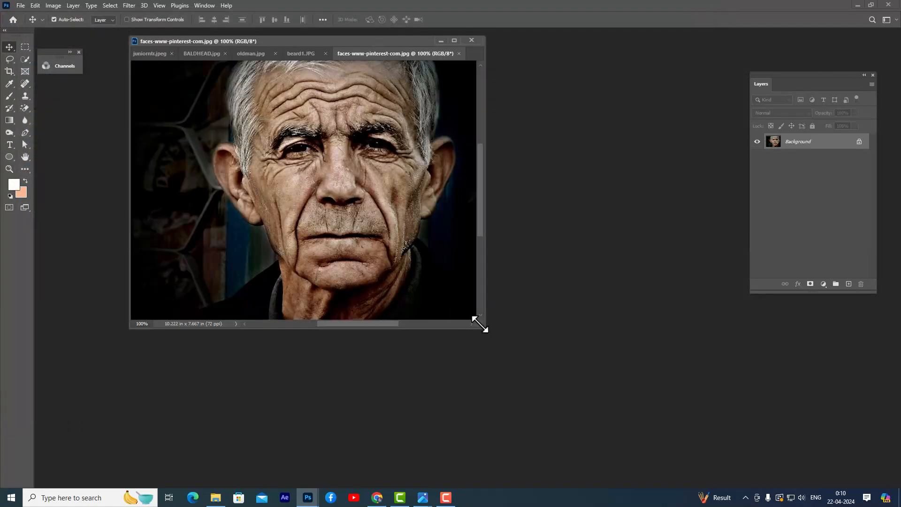
{"action": "left_click_drag", "start_coordinate": [484, 328], "coordinate": [763, 471]}
{"action": "key", "text": "ctrl+plus"}
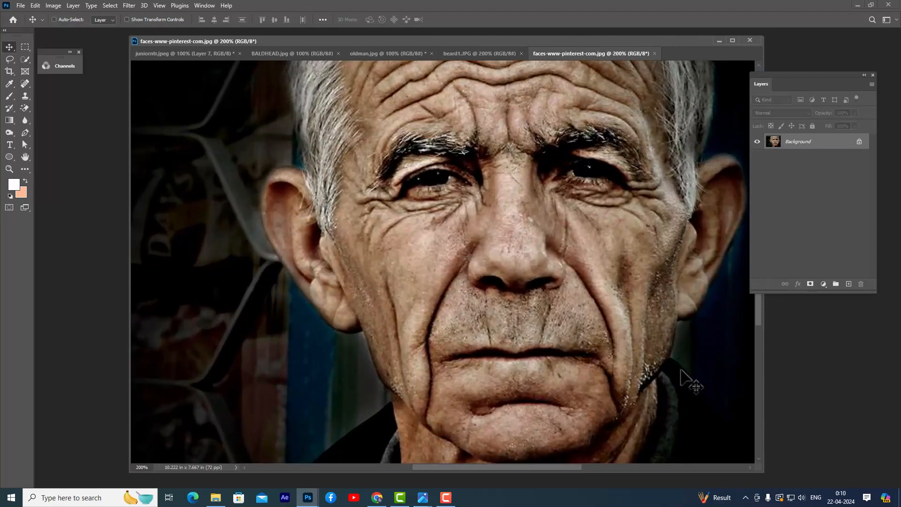
{"action": "key", "text": "ctrl+minus"}
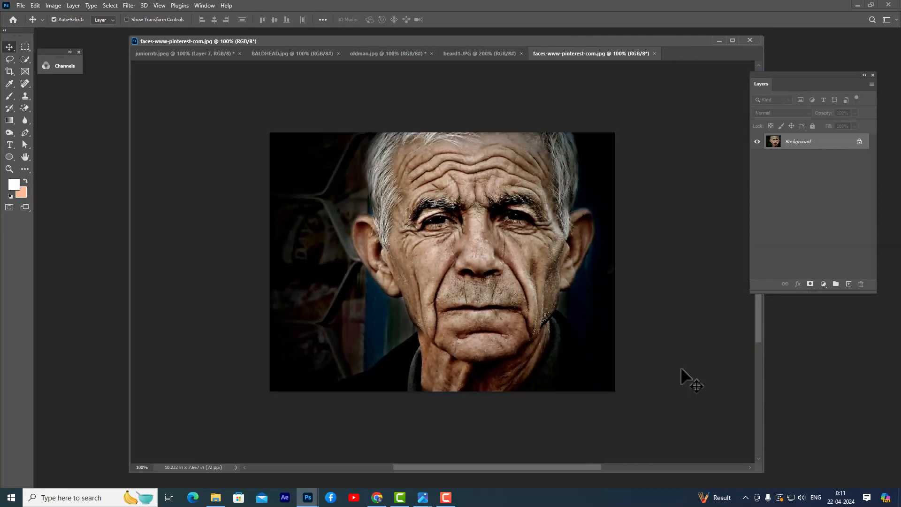
Select the old man's face from forehead to chin with the Quick Selection tool, using a smaller brush
{"action": "left_click_drag", "start_coordinate": [24, 61], "coordinate": [42, 68]}
{"action": "key", "text": "bracketleft"}
{"action": "mouse_move", "coordinate": [407, 161]}
{"action": "left_mouse_down"}
{"action": "mouse_move", "coordinate": [521, 158]}
{"action": "mouse_move", "coordinate": [536, 254]}
{"action": "mouse_move", "coordinate": [532, 292]}
{"action": "mouse_move", "coordinate": [511, 319]}
{"action": "left_mouse_up"}
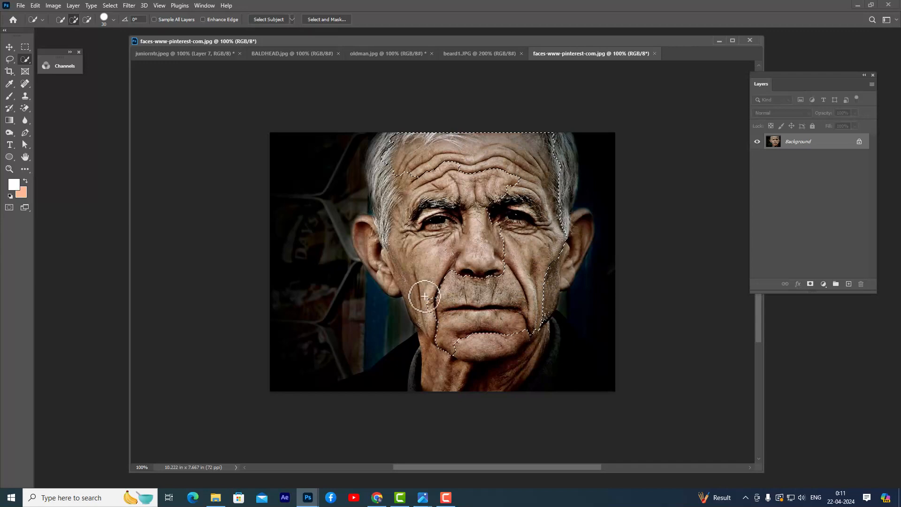
{"action": "mouse_move", "coordinate": [561, 261]}
{"action": "left_mouse_down"}
{"action": "mouse_move", "coordinate": [533, 312]}
{"action": "mouse_move", "coordinate": [479, 348]}
{"action": "mouse_move", "coordinate": [495, 346]}
{"action": "left_mouse_up"}
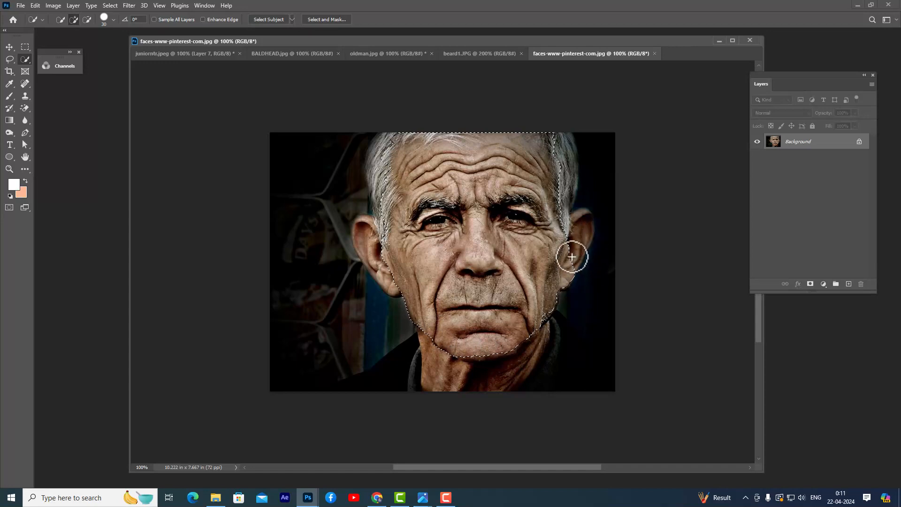
Refine the face selection by subtracting the ear, side hair and neck edges and adding the chin
{"action": "key", "text": "alt"}
{"action": "left_click_drag", "start_coordinate": [569, 245], "coordinate": [569, 281]}
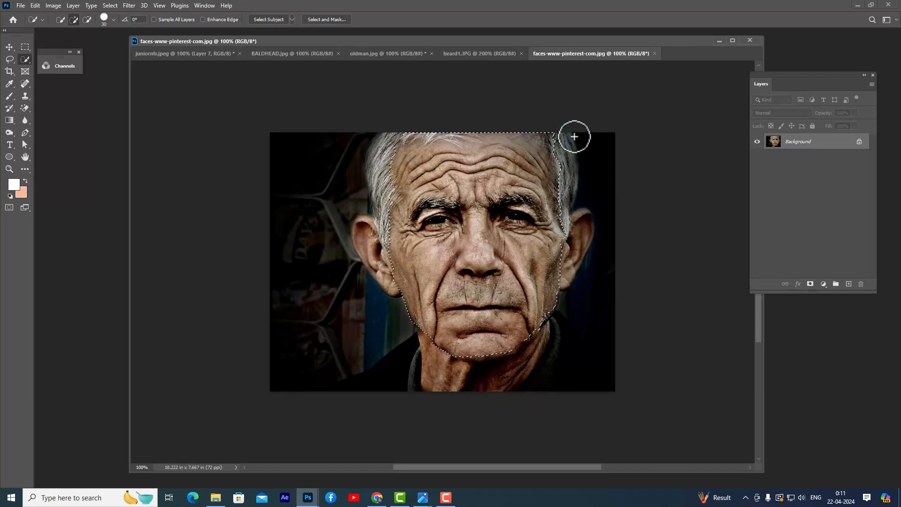
{"action": "key", "text": "alt"}
{"action": "left_click_drag", "start_coordinate": [562, 146], "coordinate": [568, 182]}
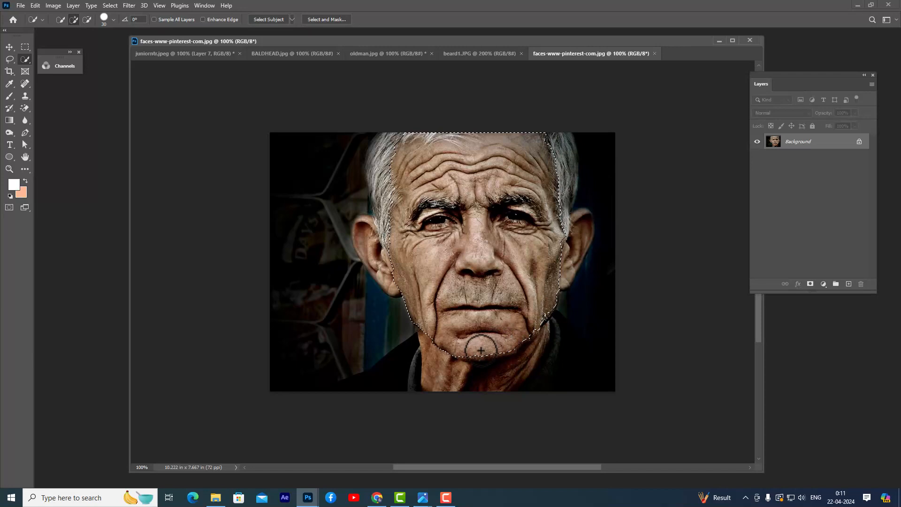
{"action": "left_click_drag", "start_coordinate": [478, 353], "coordinate": [493, 352]}
{"action": "key", "text": "alt"}
{"action": "mouse_move", "coordinate": [438, 356]}
{"action": "left_mouse_down"}
{"action": "mouse_move", "coordinate": [460, 372]}
{"action": "mouse_move", "coordinate": [506, 371]}
{"action": "left_mouse_up"}
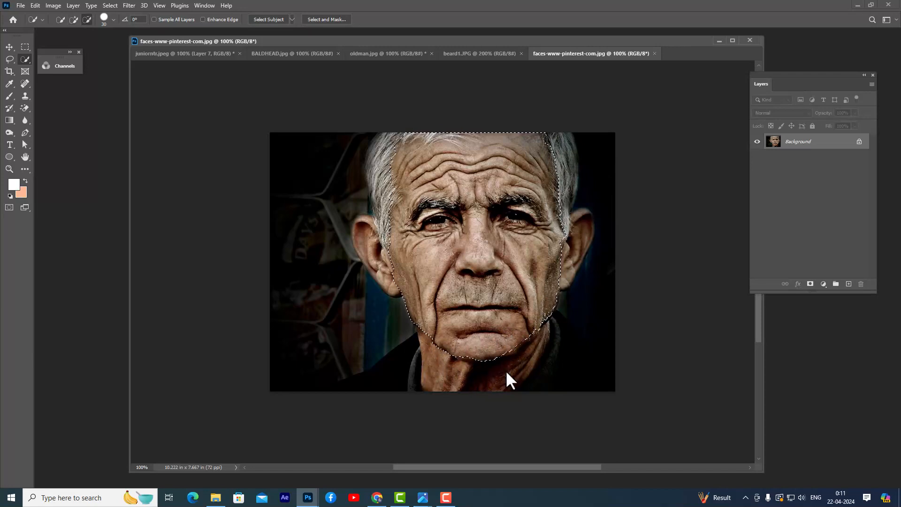
Feather the face selection by 3 pixels and move a copy of the face into juniorntr.jpeg
{"action": "right_click", "coordinate": [479, 175]}
{"action": "left_click", "coordinate": [507, 195]}
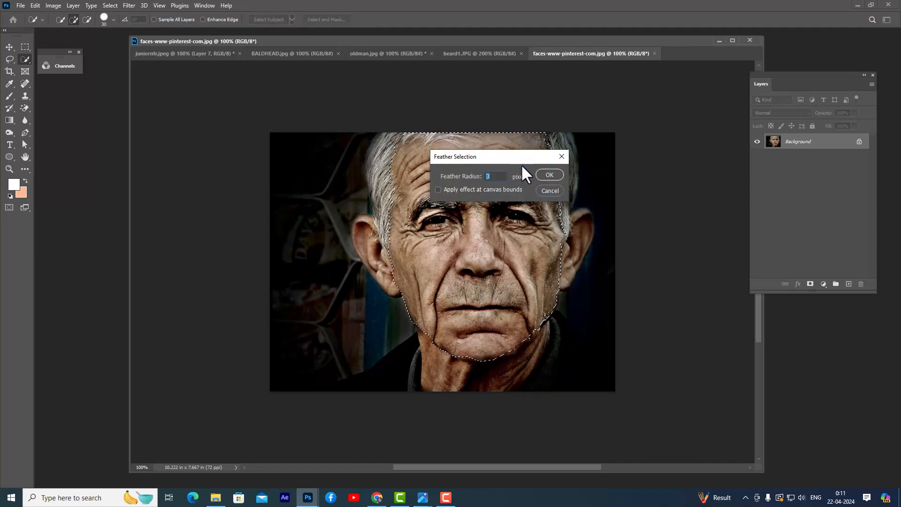
{"action": "left_click", "coordinate": [549, 175]}
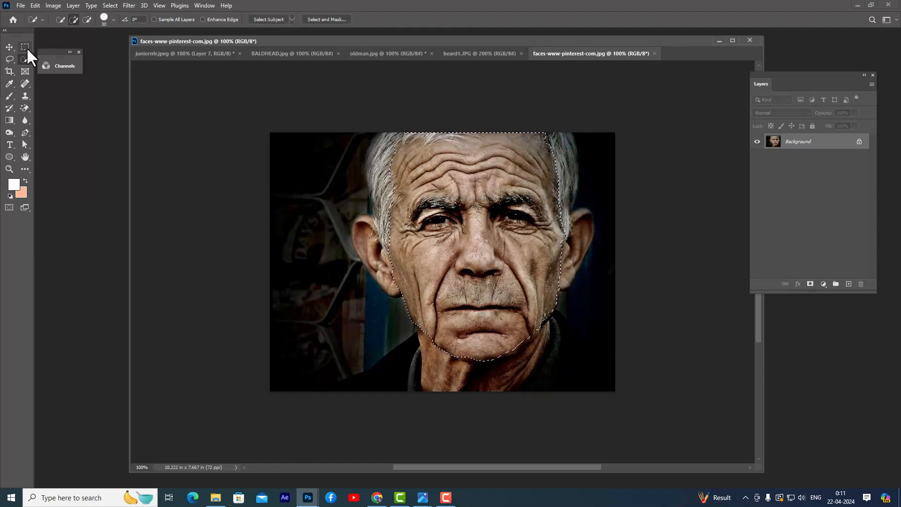
{"action": "left_click", "coordinate": [10, 47]}
{"action": "left_click_drag", "start_coordinate": [453, 178], "coordinate": [414, 190]}
Scale the wrinkled face to about 62.5%, rotate it about 15° over the portrait's head and lower its opacity to 43%
{"action": "key", "text": "ctrl+t"}
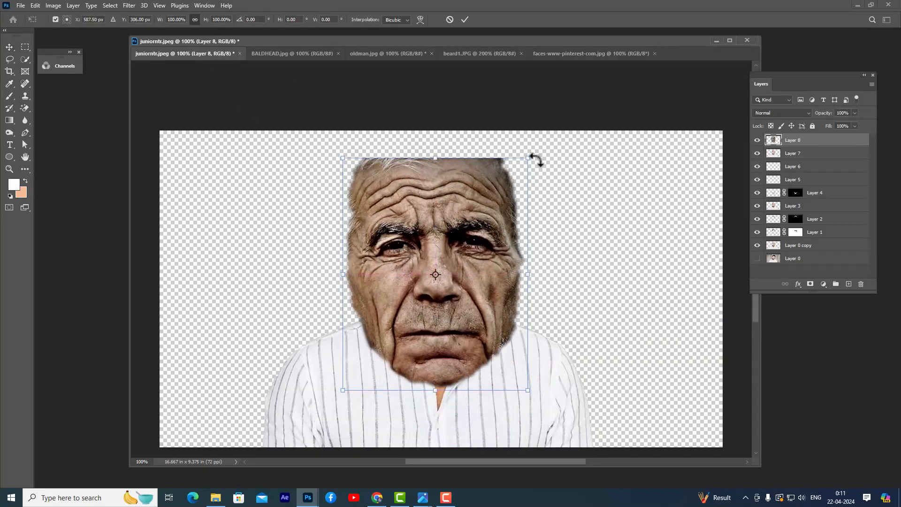
{"action": "left_click_drag", "start_coordinate": [530, 155], "coordinate": [483, 236]}
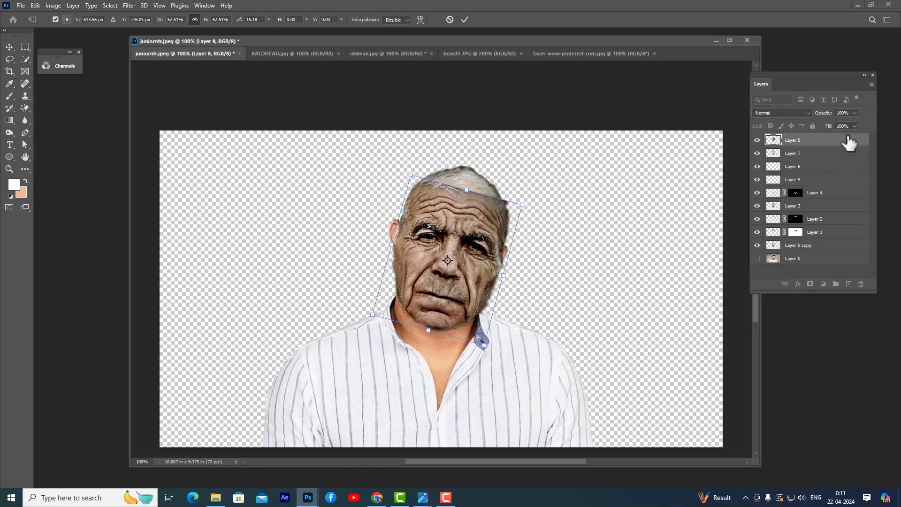
{"action": "left_click", "coordinate": [853, 113]}
{"action": "left_click_drag", "start_coordinate": [850, 125], "coordinate": [830, 124]}
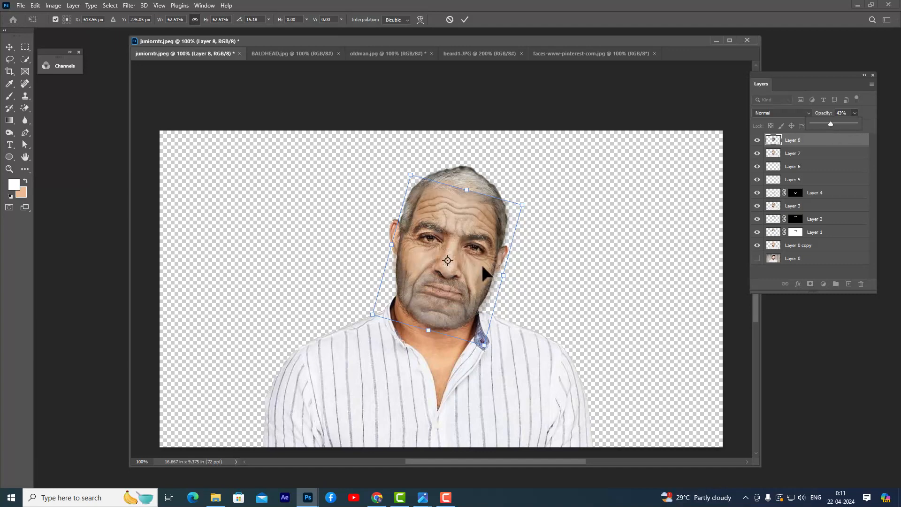
Warp the wrinkled face so its eyes, nose and mouth line up with the portrait underneath
{"action": "key", "text": "ctrl+plus"}
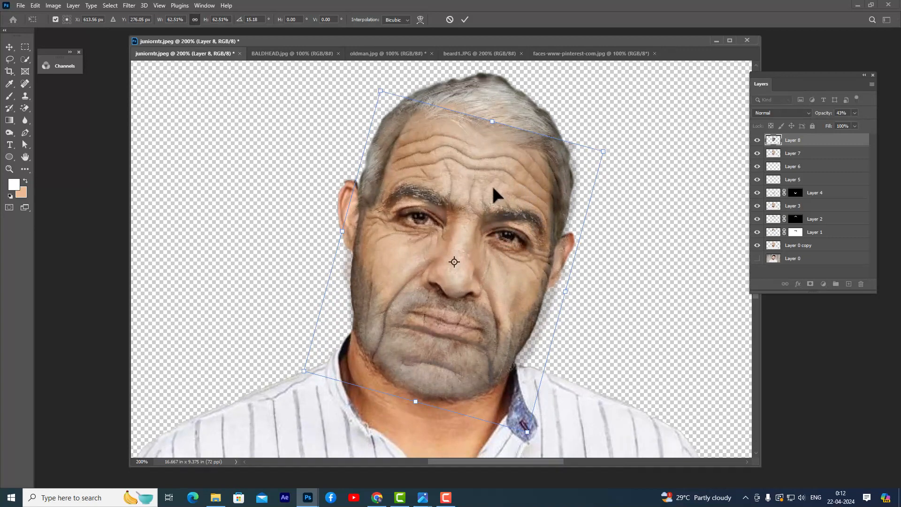
{"action": "right_click", "coordinate": [554, 181]}
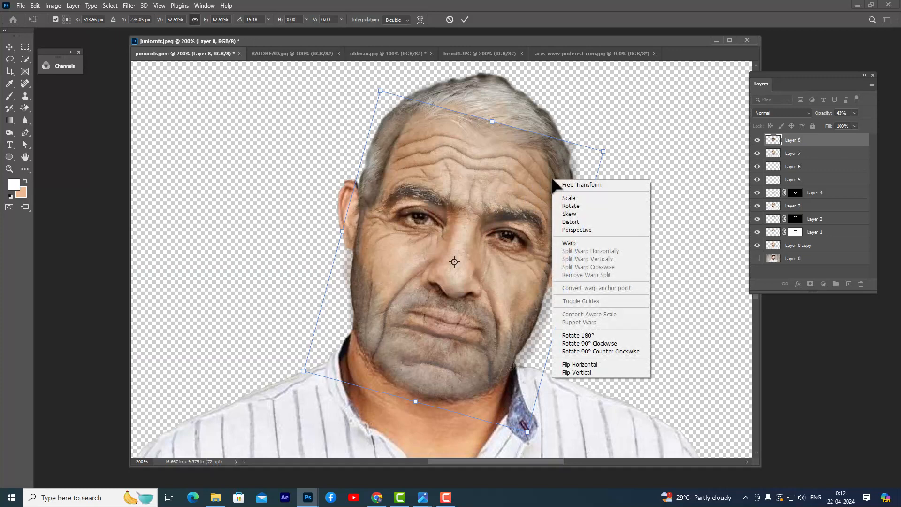
{"action": "left_click", "coordinate": [572, 246]}
{"action": "mouse_move", "coordinate": [418, 215]}
{"action": "left_mouse_down"}
{"action": "mouse_move", "coordinate": [411, 202]}
{"action": "mouse_move", "coordinate": [422, 195]}
{"action": "mouse_move", "coordinate": [421, 216]}
{"action": "left_mouse_up"}
{"action": "left_click_drag", "start_coordinate": [521, 249], "coordinate": [520, 242]}
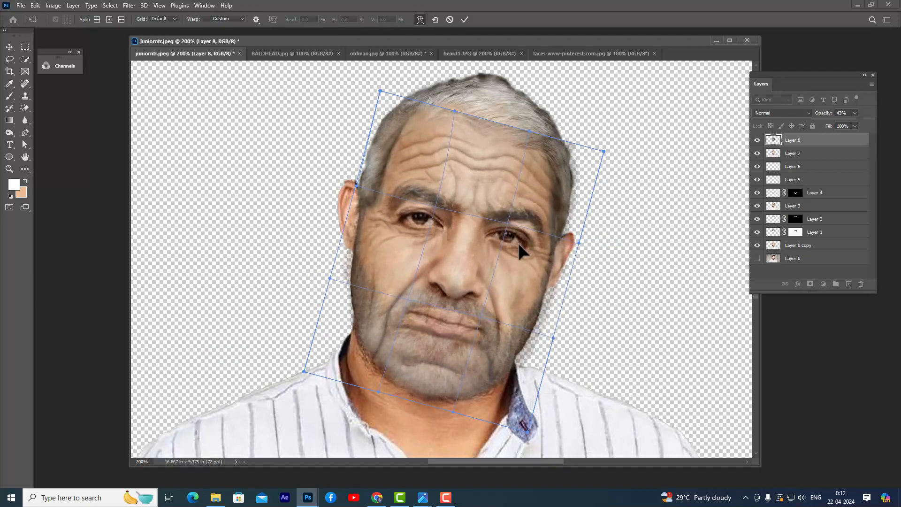
{"action": "mouse_move", "coordinate": [461, 281]}
{"action": "left_mouse_down"}
{"action": "mouse_move", "coordinate": [467, 295]}
{"action": "mouse_move", "coordinate": [467, 278]}
{"action": "mouse_move", "coordinate": [462, 287]}
{"action": "left_mouse_up"}
{"action": "left_click_drag", "start_coordinate": [443, 333], "coordinate": [404, 296]}
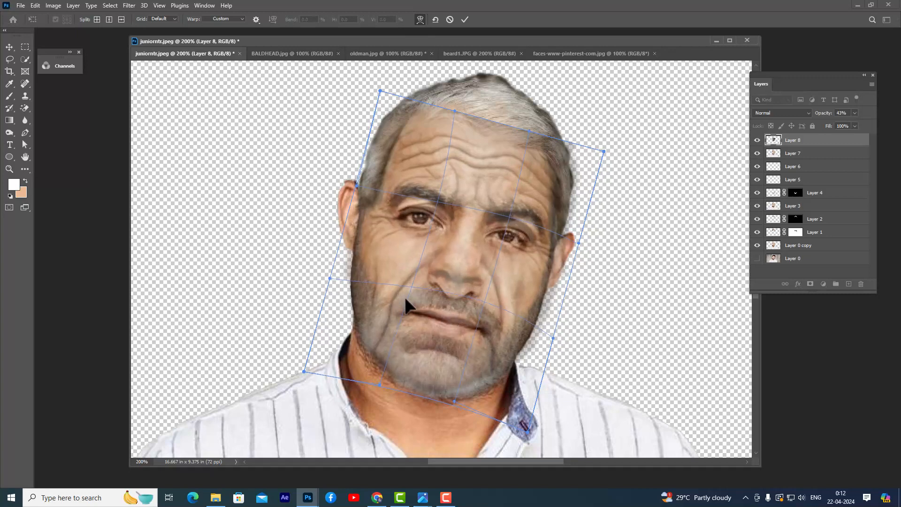
Refine the warp of the wrinkled face around the nose, mouth, chin and under-eye areas to match the portrait beneath
{"action": "left_click_drag", "start_coordinate": [469, 247], "coordinate": [466, 257]}
{"action": "left_click_drag", "start_coordinate": [439, 327], "coordinate": [442, 319]}
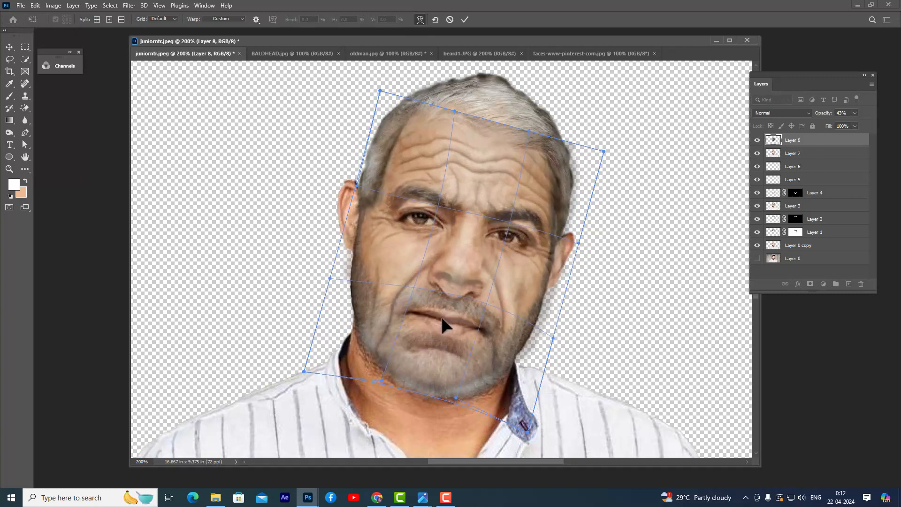
{"action": "left_click_drag", "start_coordinate": [466, 267], "coordinate": [462, 284]}
{"action": "left_click_drag", "start_coordinate": [397, 238], "coordinate": [398, 231]}
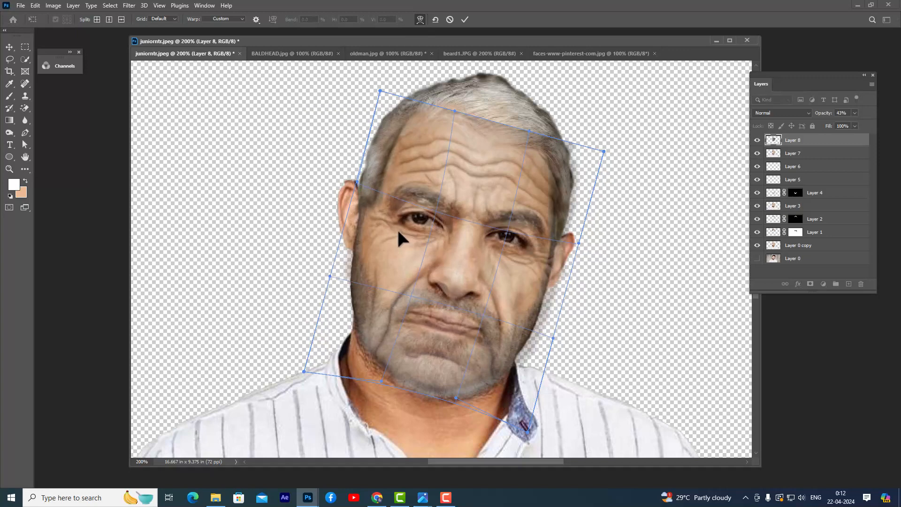
{"action": "left_click_drag", "start_coordinate": [450, 344], "coordinate": [454, 334]}
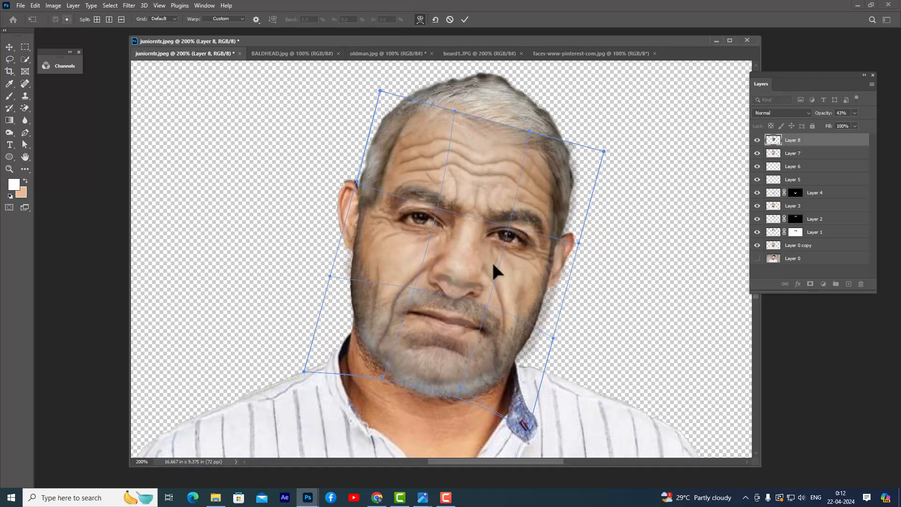
{"action": "left_click_drag", "start_coordinate": [510, 252], "coordinate": [513, 253]}
{"action": "left_click_drag", "start_coordinate": [425, 249], "coordinate": [419, 247]}
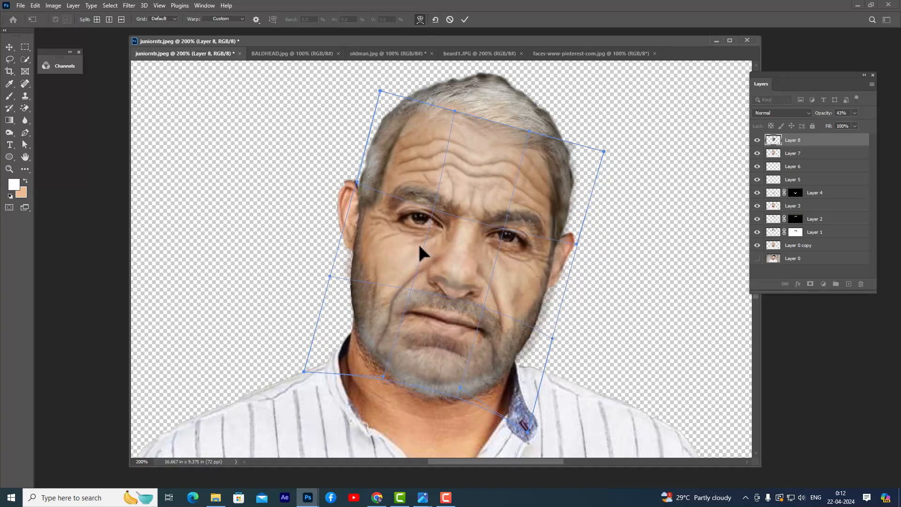
{"action": "left_click_drag", "start_coordinate": [459, 347], "coordinate": [461, 343]}
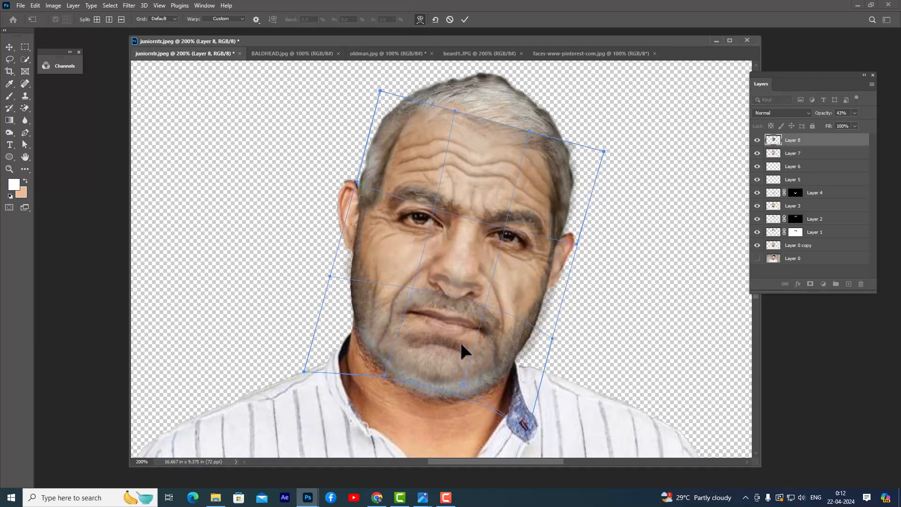
Fine-tune the warp at the nose, cheeks and lips, raise the wrinkled face's opacity to 100% and apply the warp
{"action": "left_click_drag", "start_coordinate": [454, 264], "coordinate": [453, 271]}
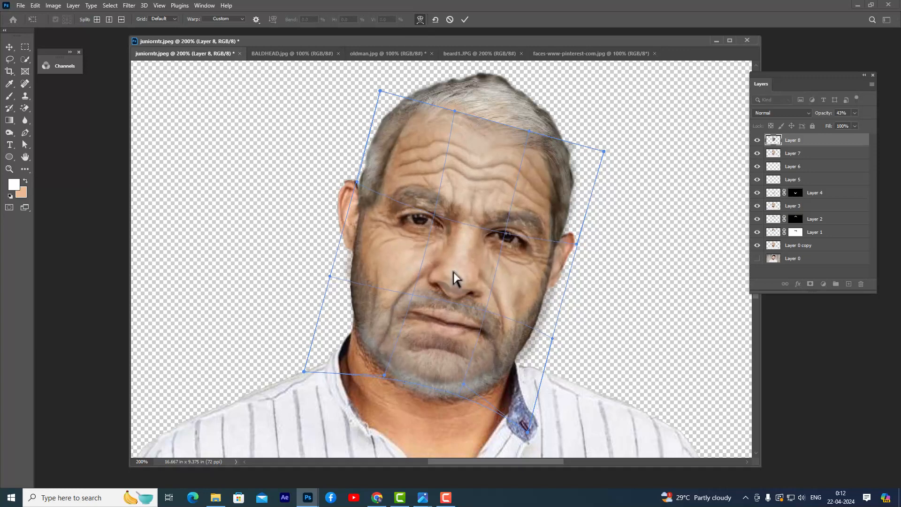
{"action": "left_click_drag", "start_coordinate": [404, 252], "coordinate": [403, 249]}
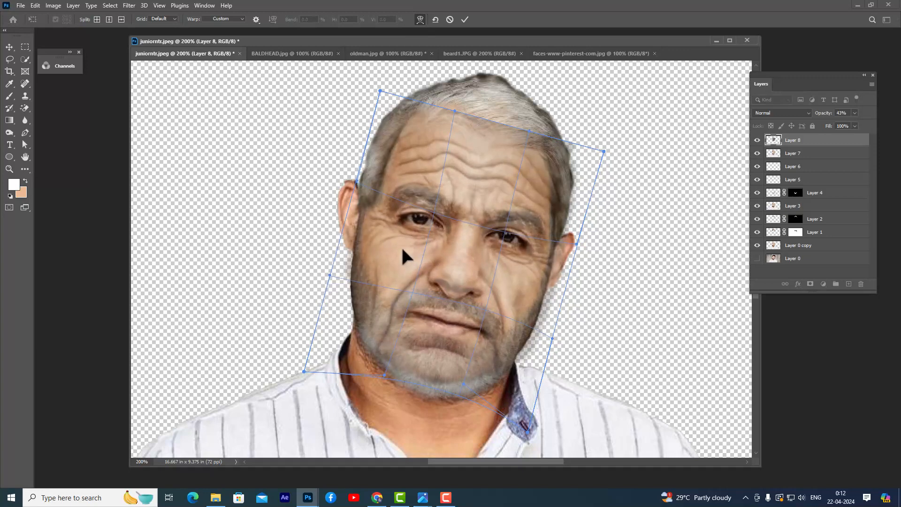
{"action": "left_click_drag", "start_coordinate": [519, 264], "coordinate": [520, 262]}
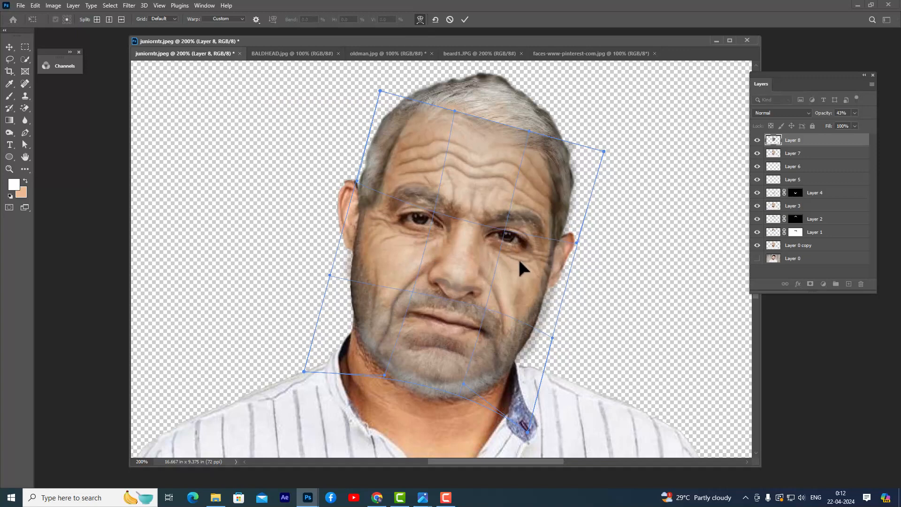
{"action": "left_click_drag", "start_coordinate": [440, 314], "coordinate": [441, 328]}
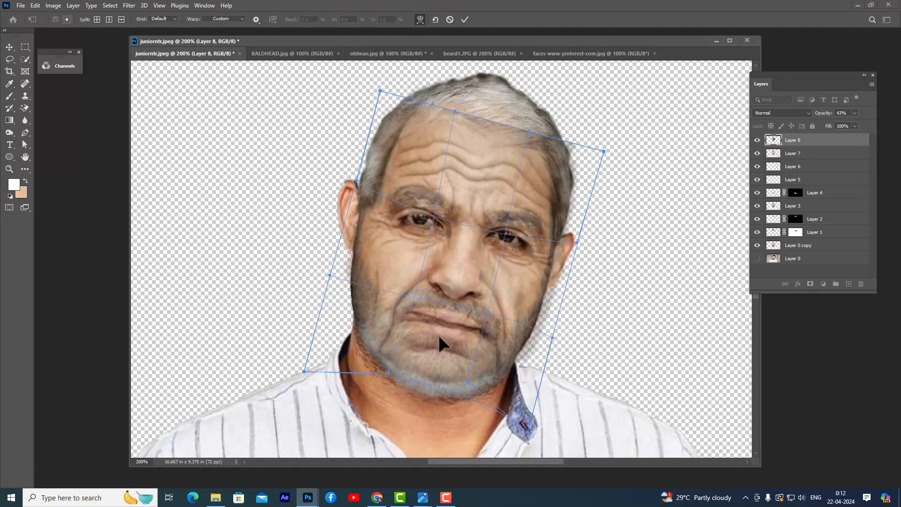
{"action": "left_click_drag", "start_coordinate": [438, 333], "coordinate": [438, 331]}
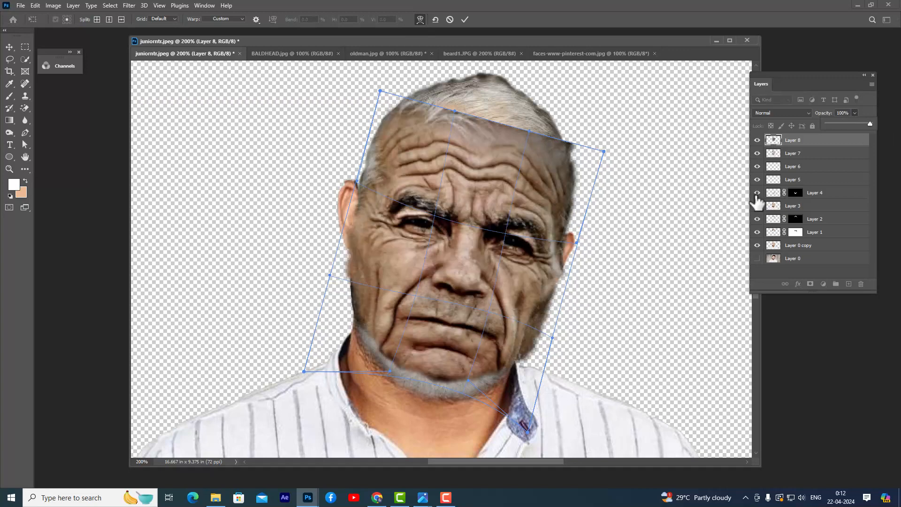
{"action": "key", "text": "Return"}
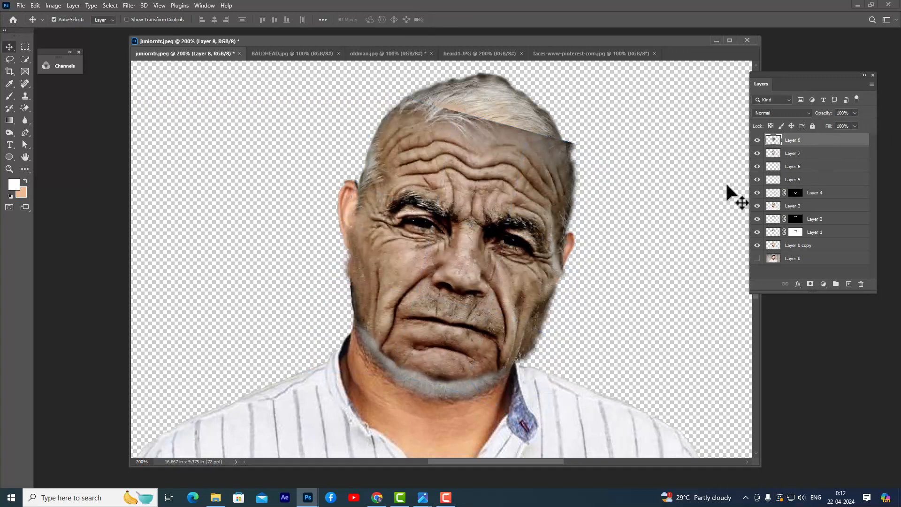
Lower the wrinkled face to 58% opacity and warp its jaw edges and chin inward to fit the portrait's face
{"action": "key", "text": "ctrl+t"}
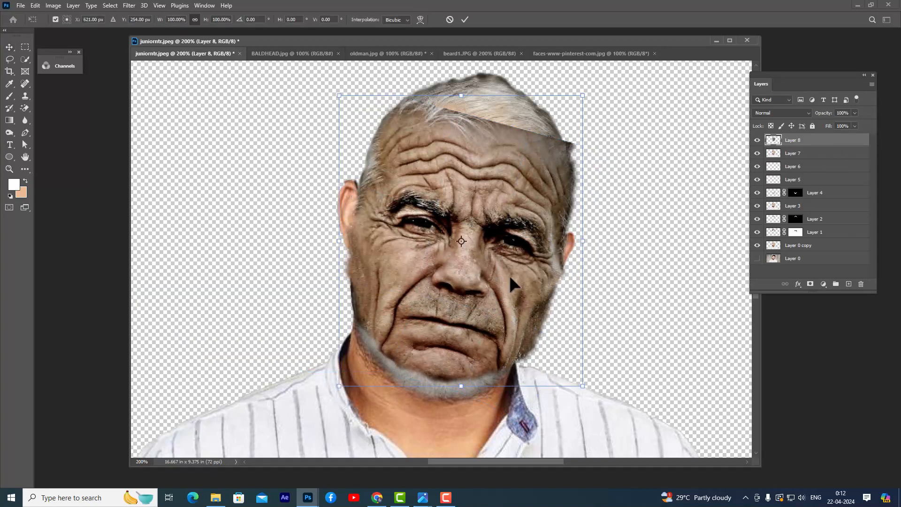
{"action": "left_click", "coordinate": [854, 113]}
{"action": "right_click", "coordinate": [522, 253]}
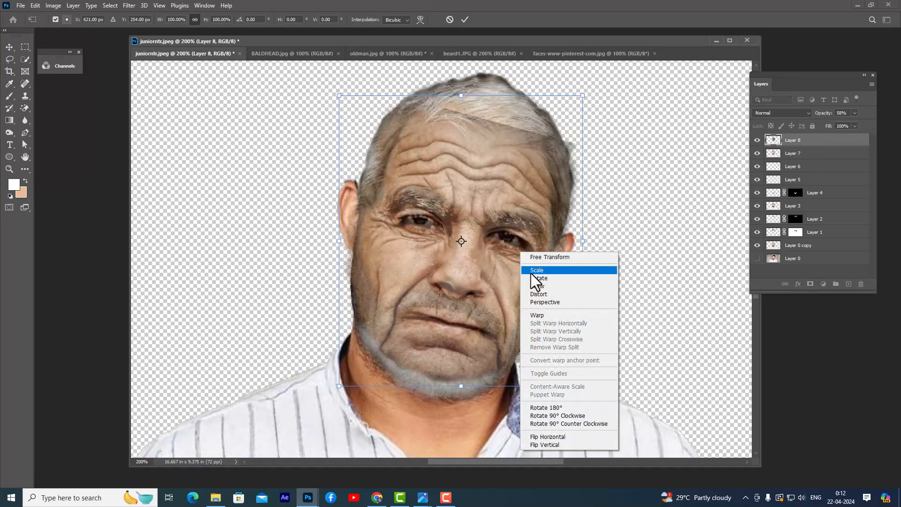
{"action": "left_click", "coordinate": [535, 316]}
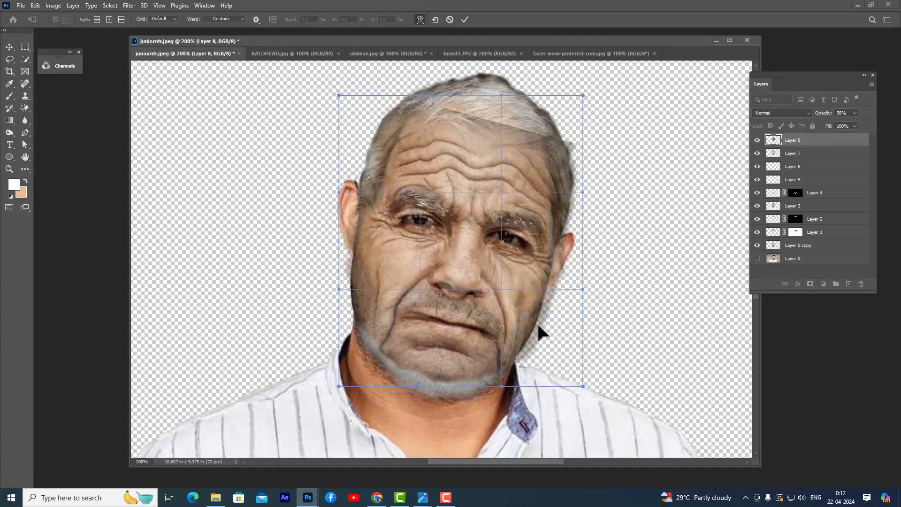
{"action": "mouse_move", "coordinate": [529, 322]}
{"action": "left_mouse_down"}
{"action": "mouse_move", "coordinate": [520, 316]}
{"action": "mouse_move", "coordinate": [530, 322]}
{"action": "left_mouse_up"}
{"action": "left_click_drag", "start_coordinate": [348, 318], "coordinate": [353, 308]}
{"action": "left_click_drag", "start_coordinate": [435, 366], "coordinate": [447, 341]}
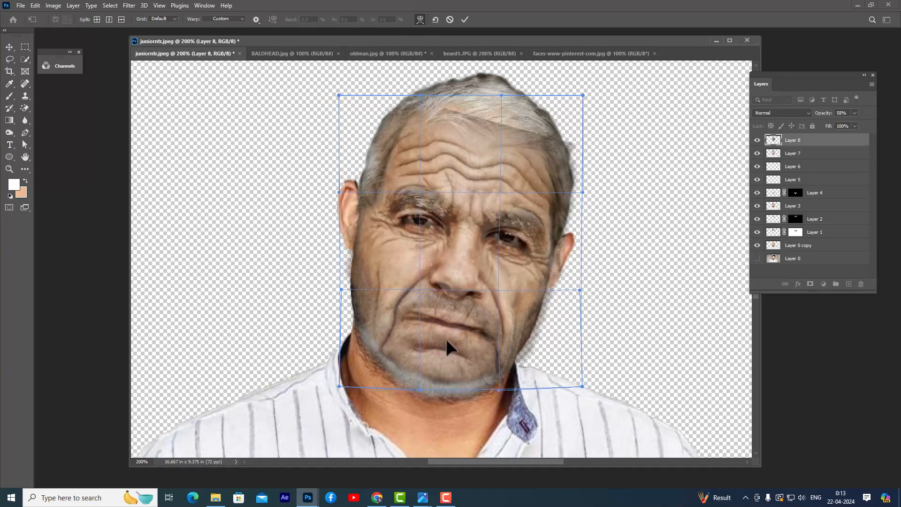
{"action": "left_click", "coordinate": [463, 18]}
Restore the wrinkled face layer to 100% opacity, compare the portrait with and without it, and leave it hidden
{"action": "left_click", "coordinate": [855, 113]}
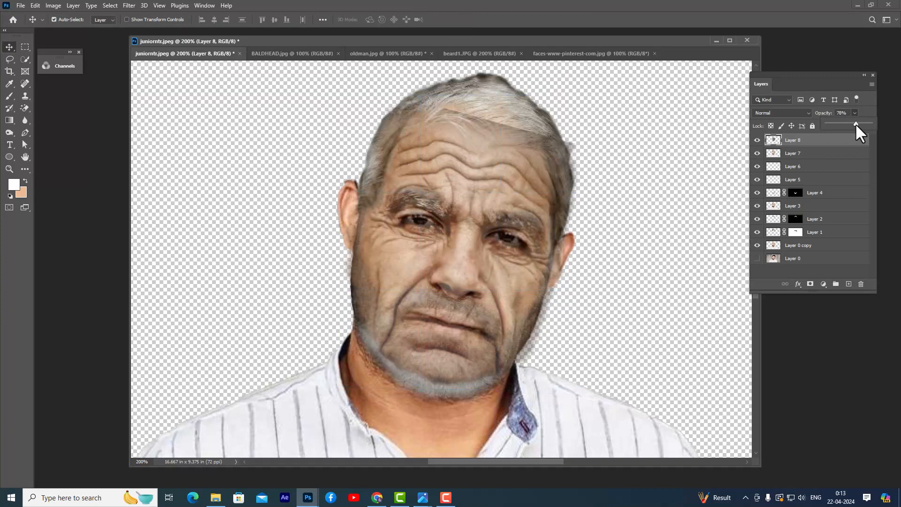
{"action": "left_click_drag", "start_coordinate": [855, 123], "coordinate": [893, 147]}
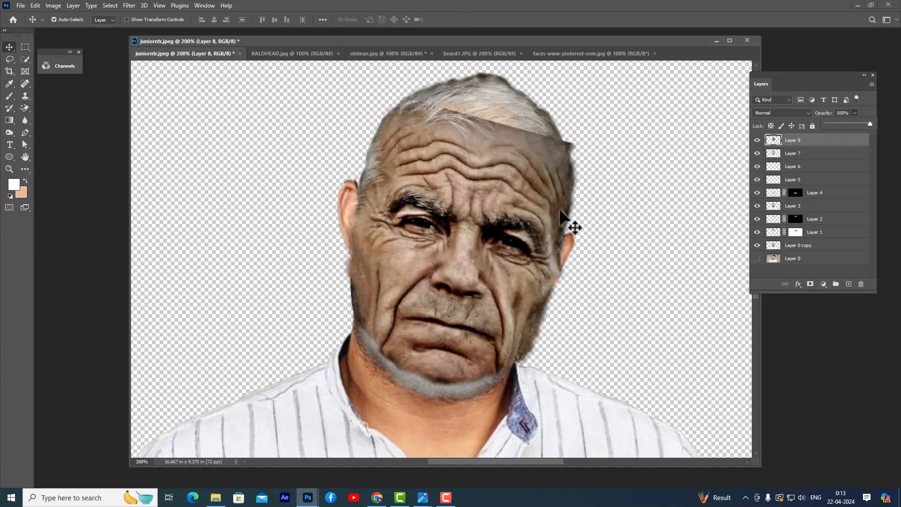
{"action": "left_click", "coordinate": [797, 139]}
{"action": "left_click", "coordinate": [758, 140]}
{"action": "left_click", "coordinate": [758, 141]}
{"action": "left_click", "coordinate": [758, 140]}
{"action": "left_click", "coordinate": [758, 140]}
{"action": "left_click", "coordinate": [757, 141]}
{"action": "left_click", "coordinate": [757, 140]}
{"action": "left_click", "coordinate": [757, 141]}
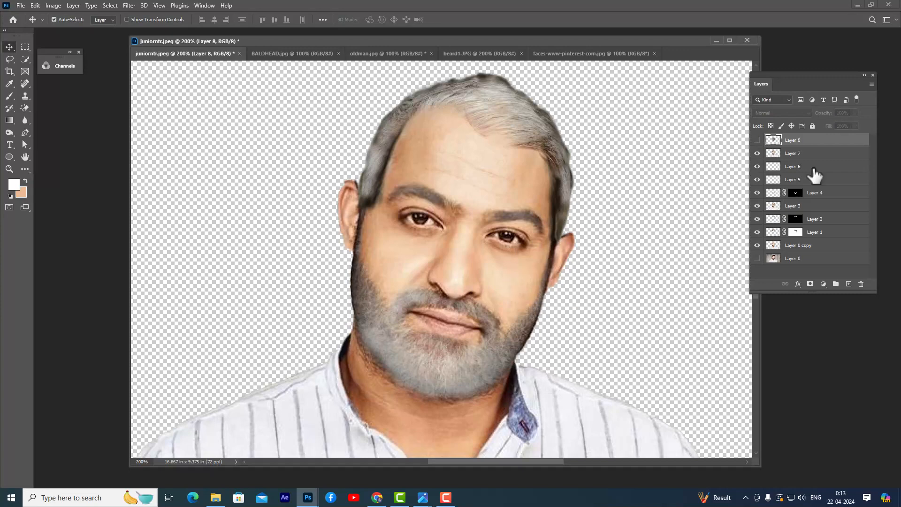
Set the foreground colour to the light skin tone f5dac5, sampled from the man's forehead on Layer 7
{"action": "left_click", "coordinate": [781, 155]}
{"action": "left_click", "coordinate": [13, 184]}
{"action": "left_click_drag", "start_coordinate": [444, 194], "coordinate": [601, 194]}
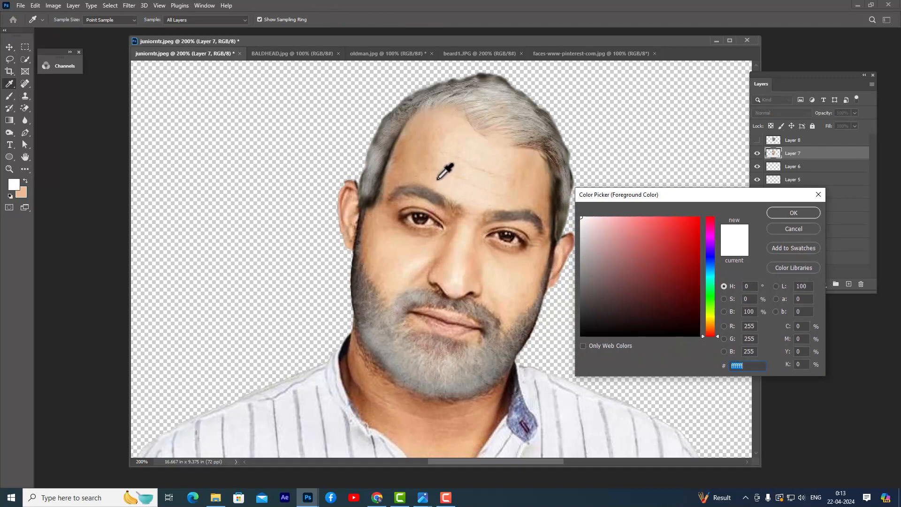
{"action": "left_click", "coordinate": [440, 175]}
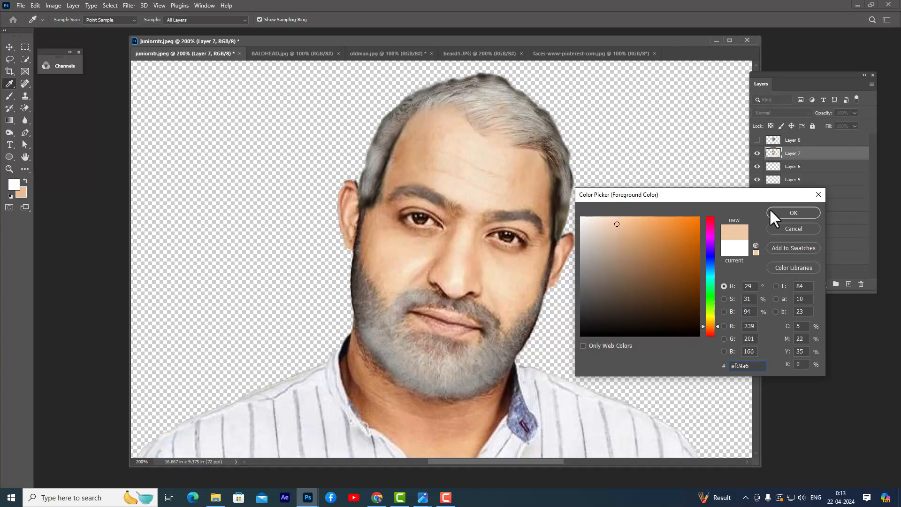
{"action": "left_click", "coordinate": [794, 212]}
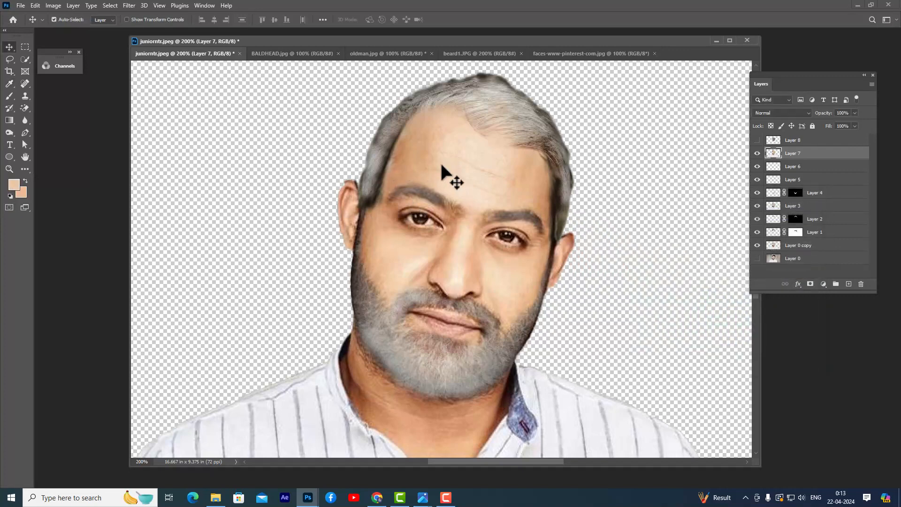
{"action": "left_click", "coordinate": [14, 189]}
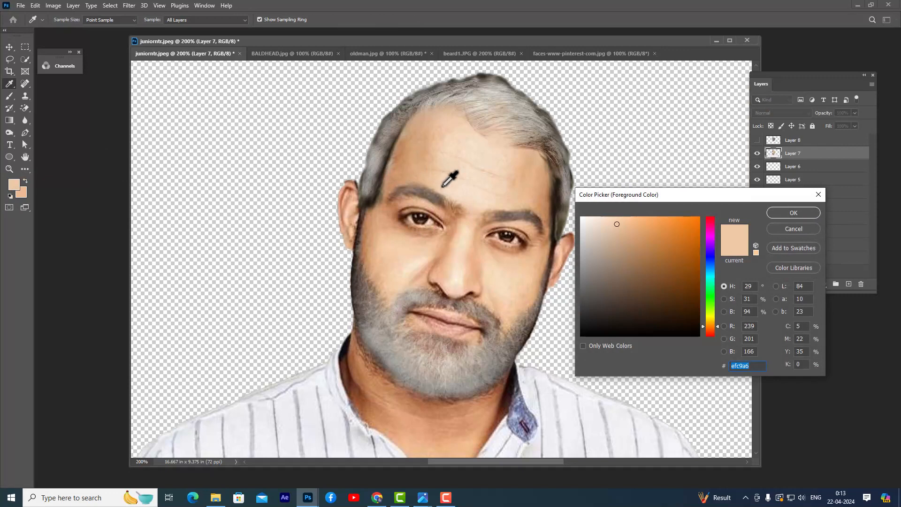
{"action": "left_click", "coordinate": [456, 186]}
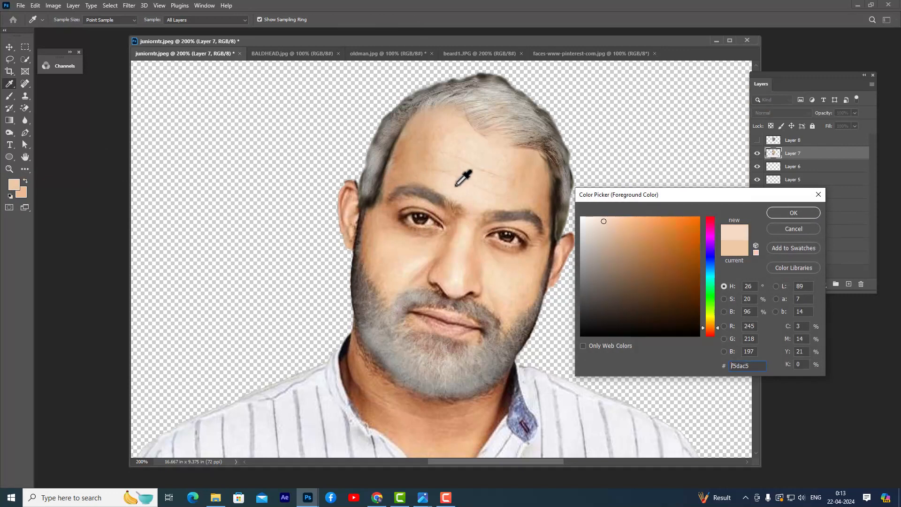
{"action": "left_click", "coordinate": [813, 214]}
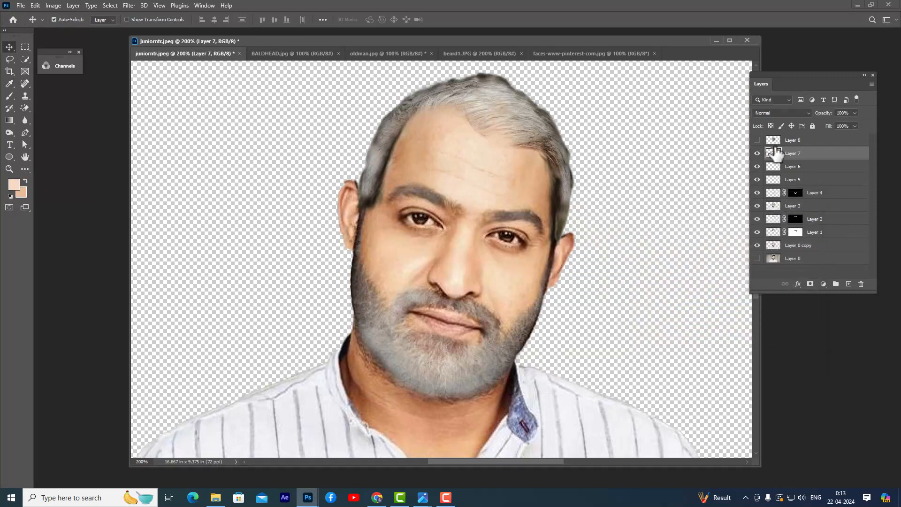
Show Layer 8 again and fill its outline with the foreground skin tone on a new layer above it, then deselect
{"action": "left_click", "coordinate": [757, 141]}
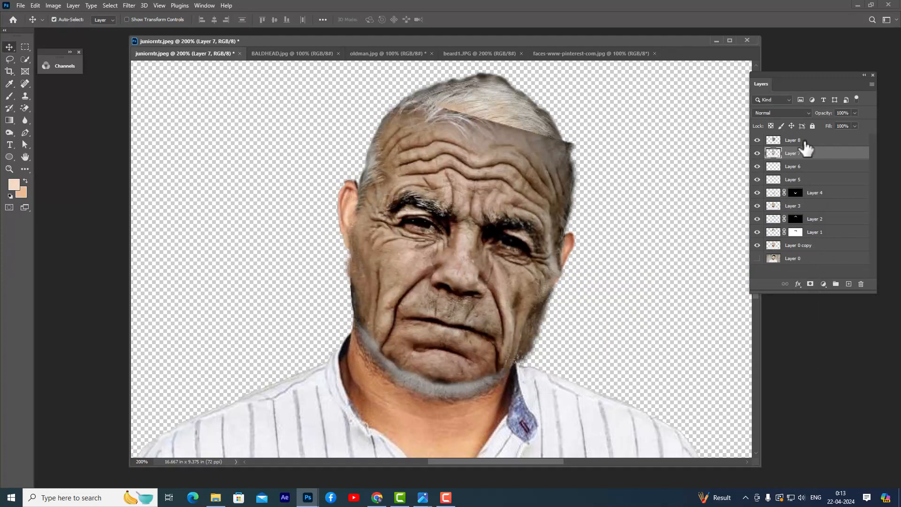
{"action": "left_click", "coordinate": [812, 141]}
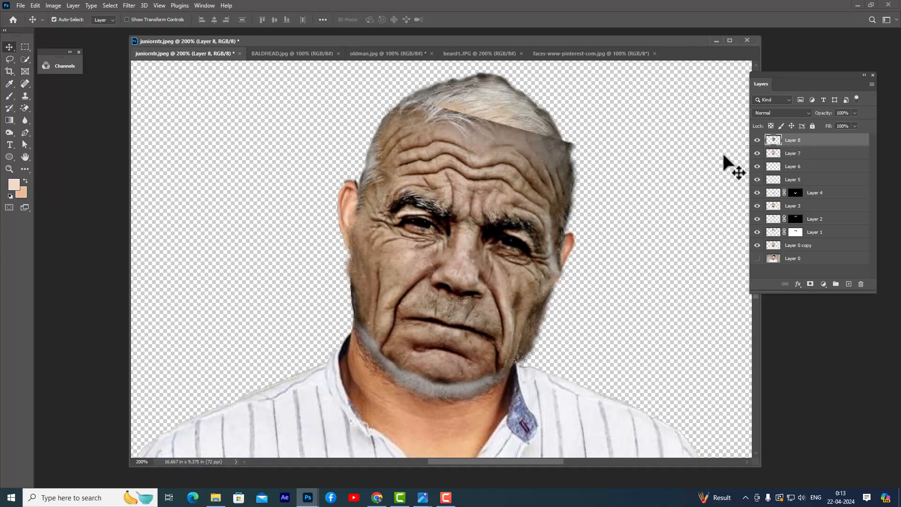
{"action": "left_click", "coordinate": [774, 143], "text": "ctrl"}
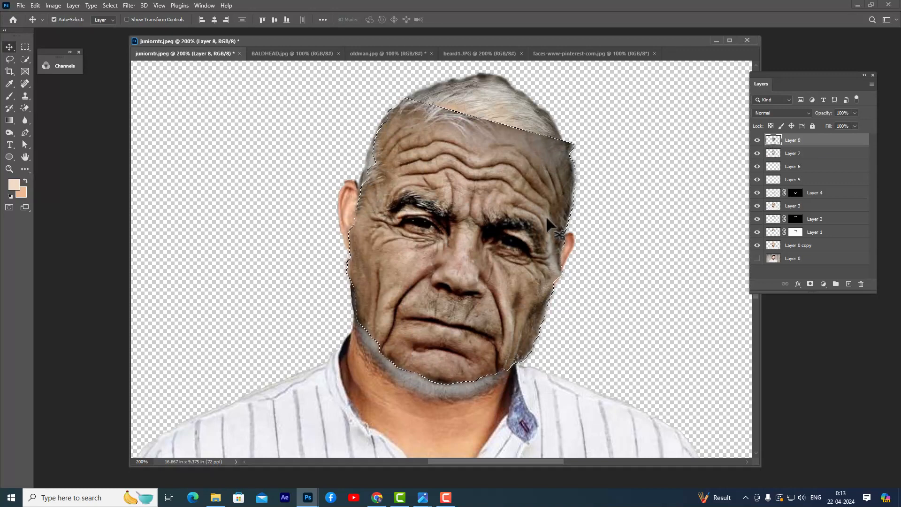
{"action": "left_click", "coordinate": [849, 284]}
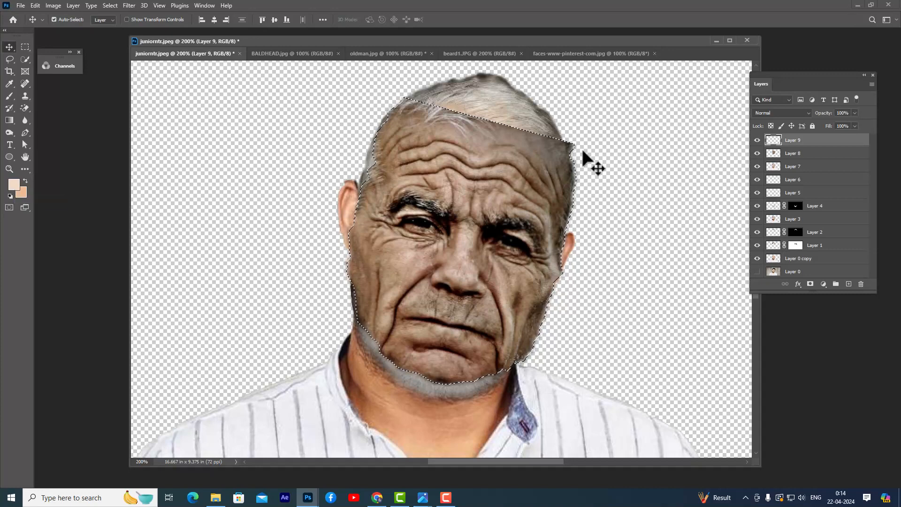
{"action": "key", "text": "alt+BackSpace"}
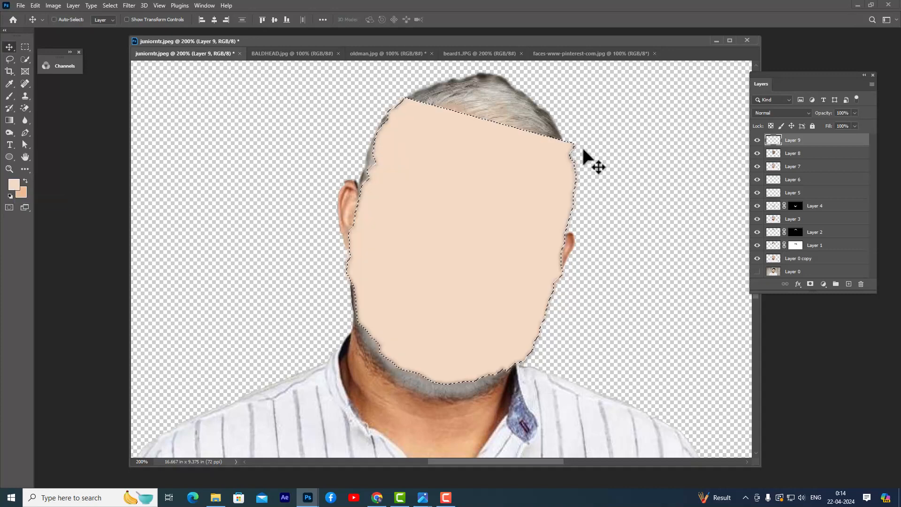
{"action": "key", "text": "ctrl+d"}
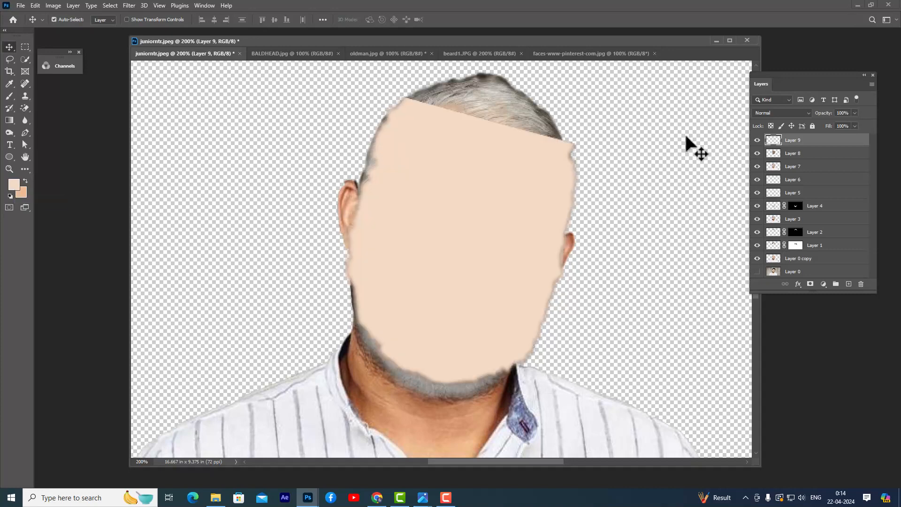
Set the skin-tone layer's blend mode to Soft Light and merge it with the wrinkled face in Layer 8
{"action": "left_click", "coordinate": [791, 110]}
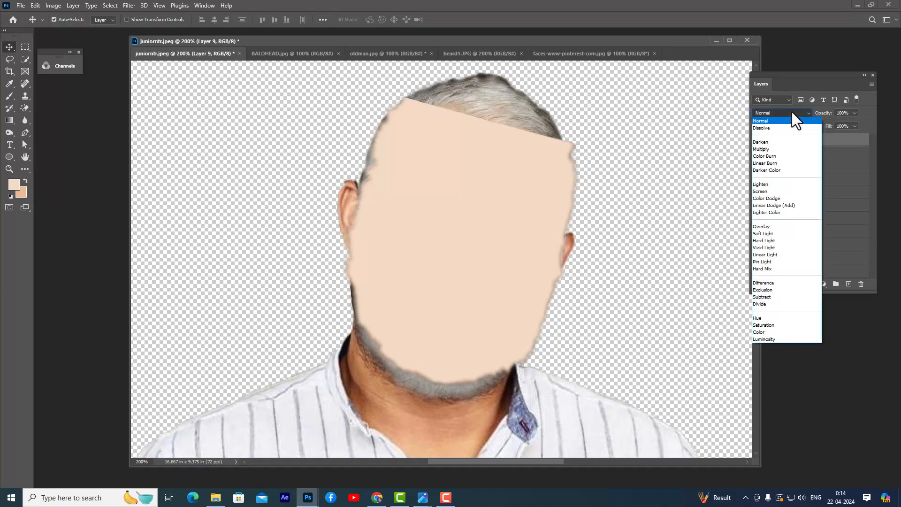
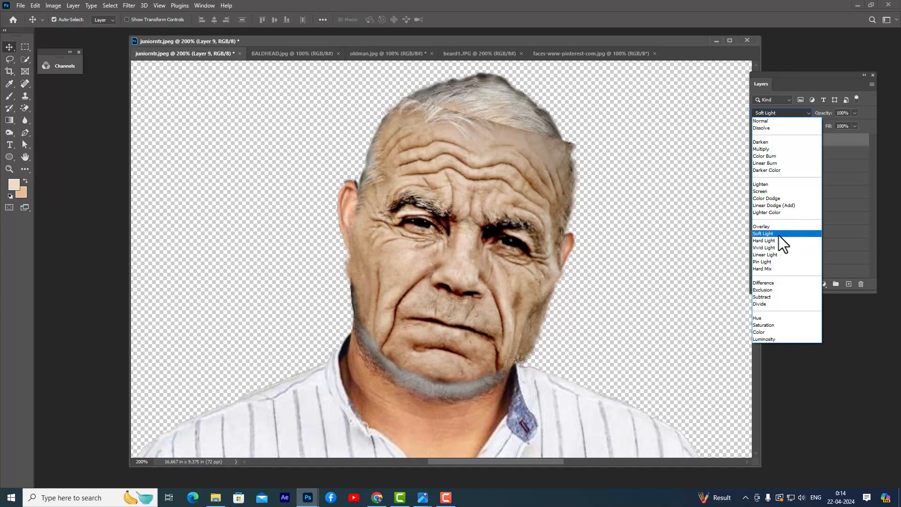
{"action": "left_click", "coordinate": [779, 235]}
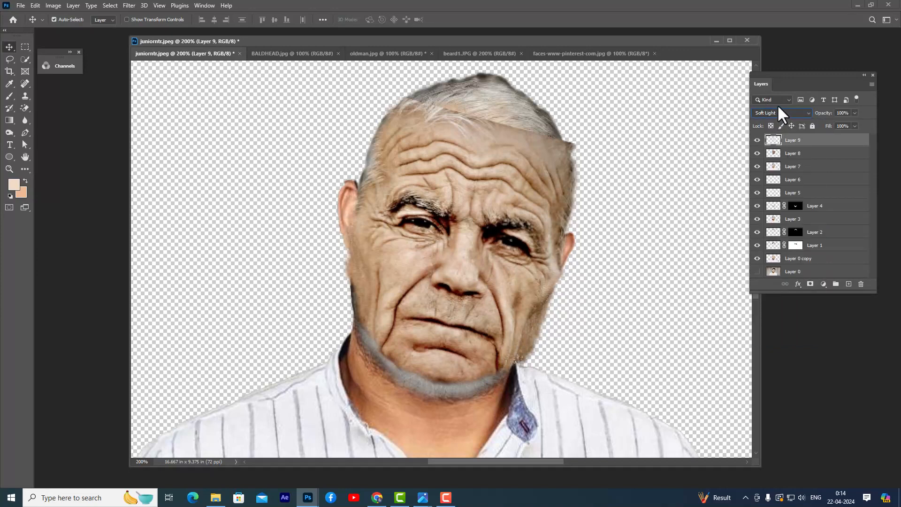
{"action": "left_click", "coordinate": [819, 154], "text": "ctrl"}
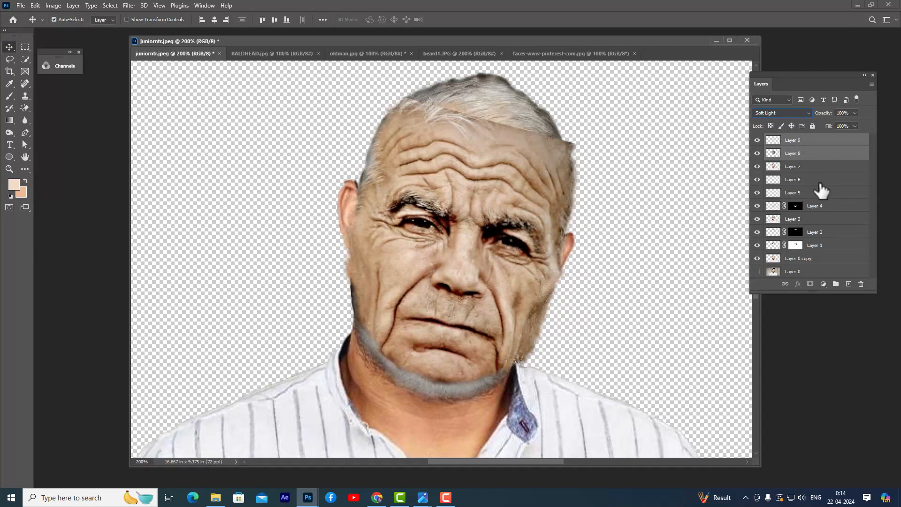
{"action": "key", "text": "ctrl+e"}
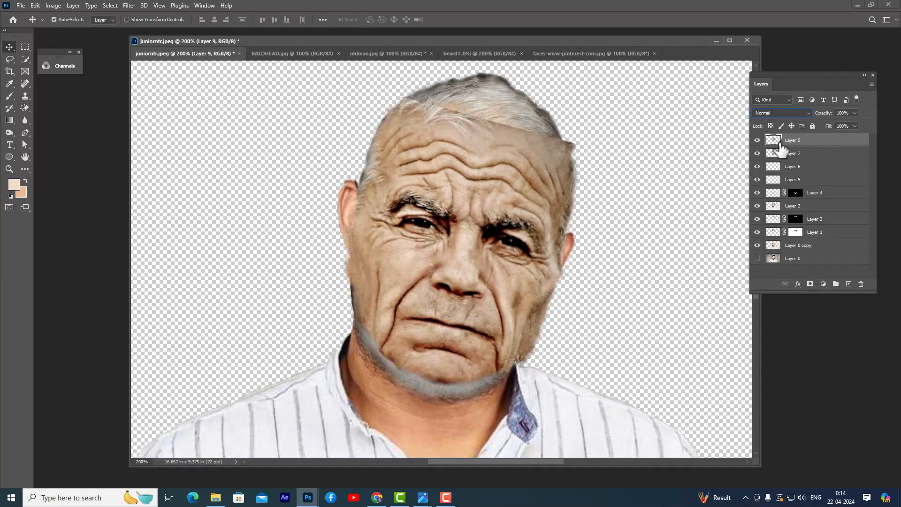
Hide Layer 9 behind a black layer mask and set up a soft white brush with 80% flow
{"action": "left_click", "coordinate": [810, 284], "text": "alt"}
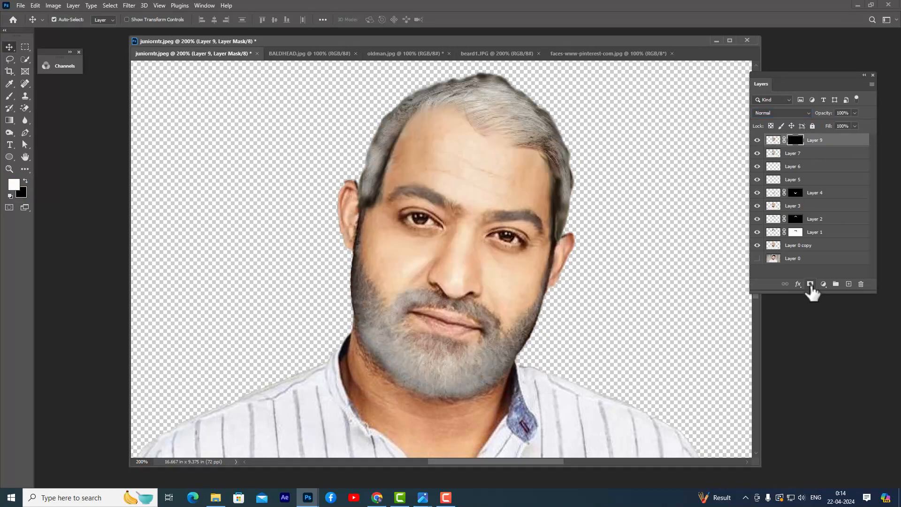
{"action": "left_click_drag", "start_coordinate": [6, 98], "coordinate": [24, 95]}
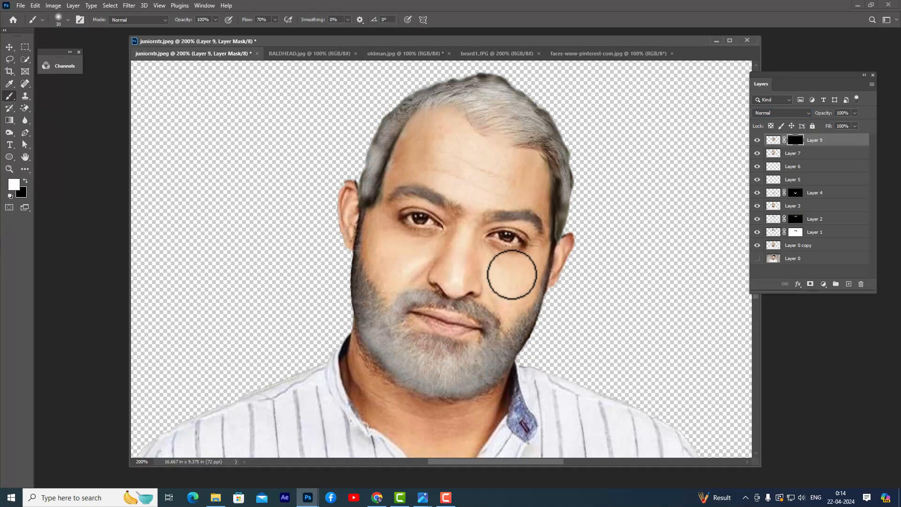
{"action": "key", "text": "bracketleft"}
{"action": "key", "text": "bracketright"}
{"action": "key", "text": "bracketright"}
{"action": "key", "text": "bracketright"}
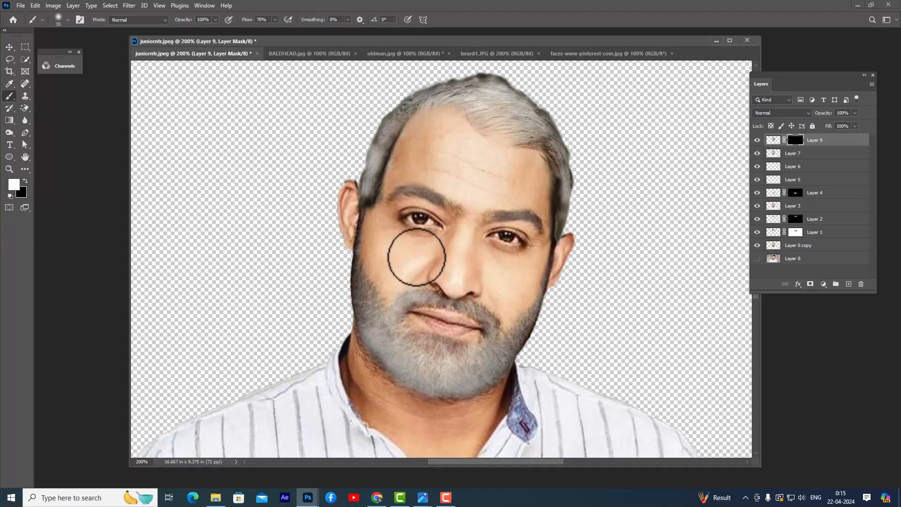
{"action": "key", "text": "bracketleft"}
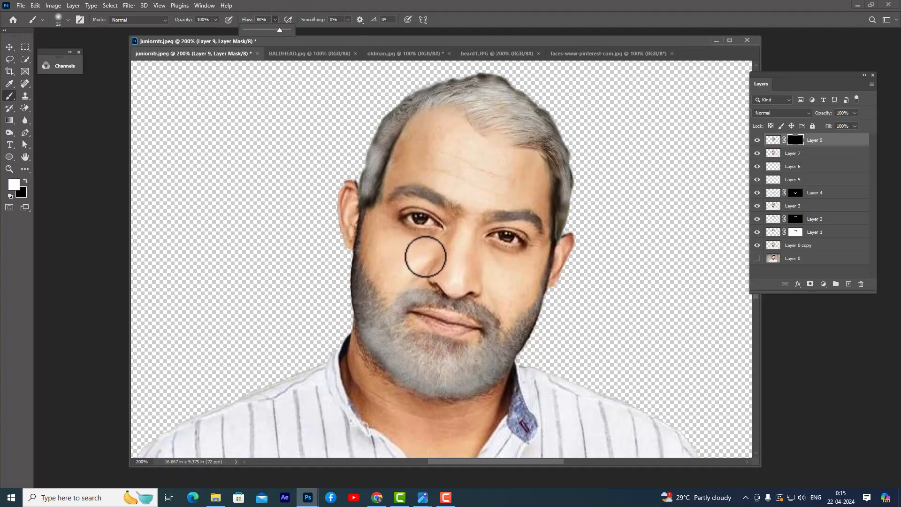
{"action": "key", "text": "bracketleft"}
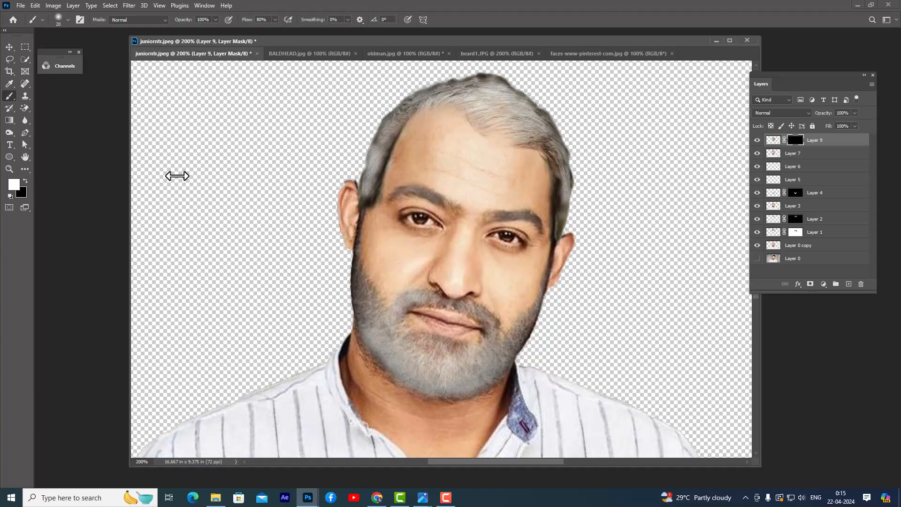
Reveal the smile-line wrinkles on both cheeks by painting white on Layer 9's mask with a 40-pixel brush
{"action": "key", "text": "bracketright"}
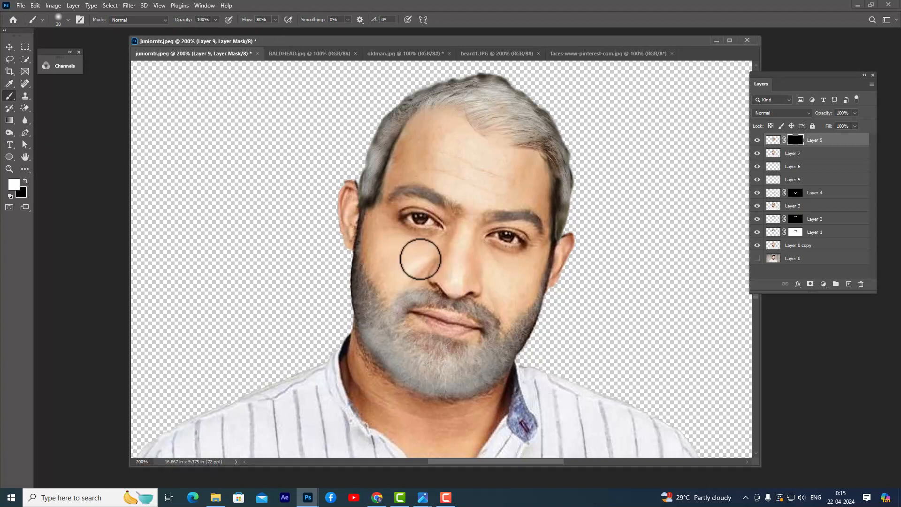
{"action": "key", "text": "bracketright"}
{"action": "key", "text": "bracketright"}
{"action": "mouse_move", "coordinate": [424, 257]}
{"action": "left_mouse_down"}
{"action": "mouse_move", "coordinate": [399, 287]}
{"action": "mouse_move", "coordinate": [416, 265]}
{"action": "mouse_move", "coordinate": [399, 276]}
{"action": "left_mouse_up"}
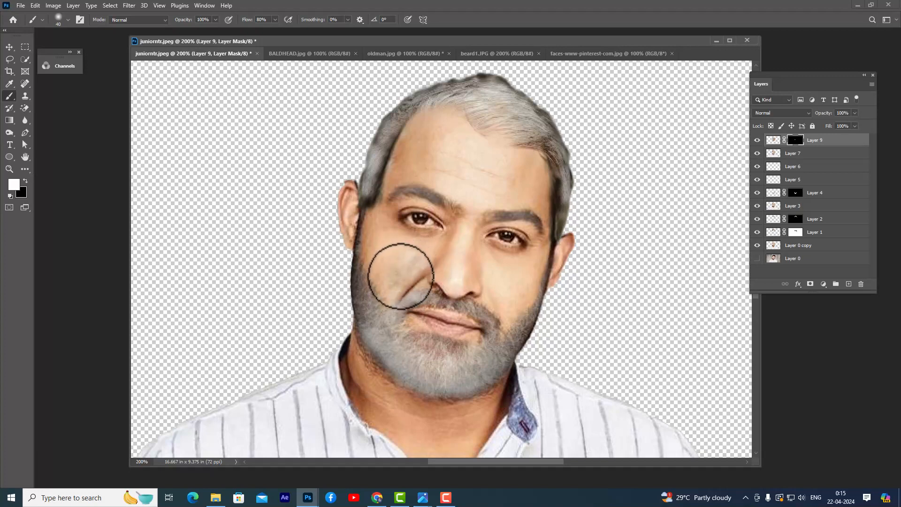
{"action": "left_click_drag", "start_coordinate": [494, 282], "coordinate": [511, 305]}
Paint black on Layer 9's mask to clear the grey patches around the smile lines on both cheeks
{"action": "left_click", "coordinate": [24, 181]}
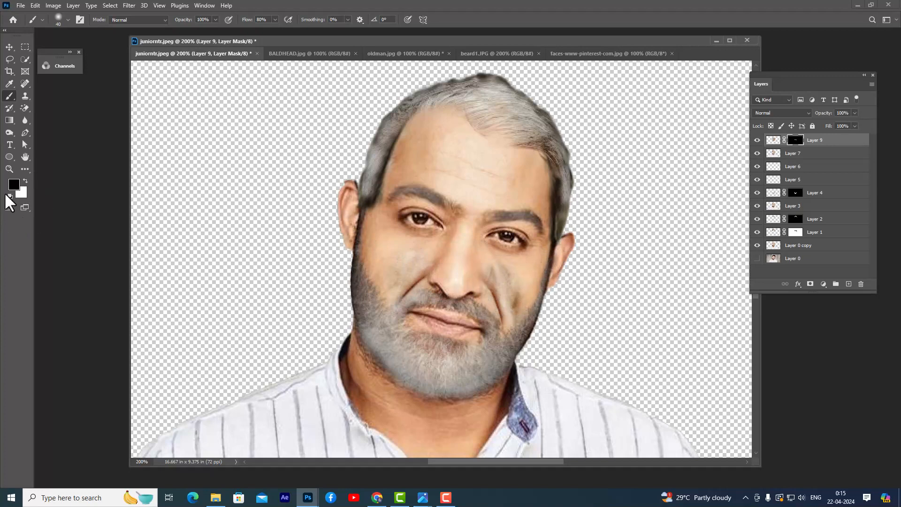
{"action": "key", "text": "bracketleft"}
{"action": "key", "text": "bracketright"}
{"action": "mouse_move", "coordinate": [498, 269]}
{"action": "left_mouse_down"}
{"action": "mouse_move", "coordinate": [517, 305]}
{"action": "mouse_move", "coordinate": [495, 269]}
{"action": "left_mouse_up"}
{"action": "left_click_drag", "start_coordinate": [416, 253], "coordinate": [388, 274]}
{"action": "mouse_move", "coordinate": [507, 275]}
{"action": "left_mouse_down"}
{"action": "mouse_move", "coordinate": [496, 268]}
{"action": "mouse_move", "coordinate": [524, 315]}
{"action": "left_mouse_up"}
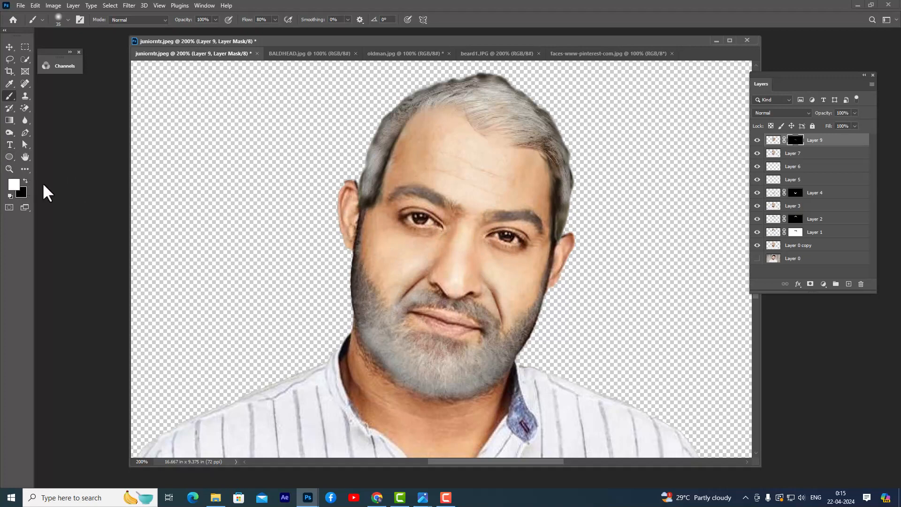
Paint white on Layer 9's mask to reveal the wrinkles beside and below the man's right eye
{"action": "key", "text": "bracketleft"}
{"action": "key", "text": "bracketleft"}
{"action": "key", "text": "bracketright"}
{"action": "key", "text": "bracketright"}
{"action": "key", "text": "bracketleft"}
{"action": "left_click_drag", "start_coordinate": [383, 220], "coordinate": [411, 236]}
{"action": "key", "text": "bracketleft"}
{"action": "key", "text": "bracketleft"}
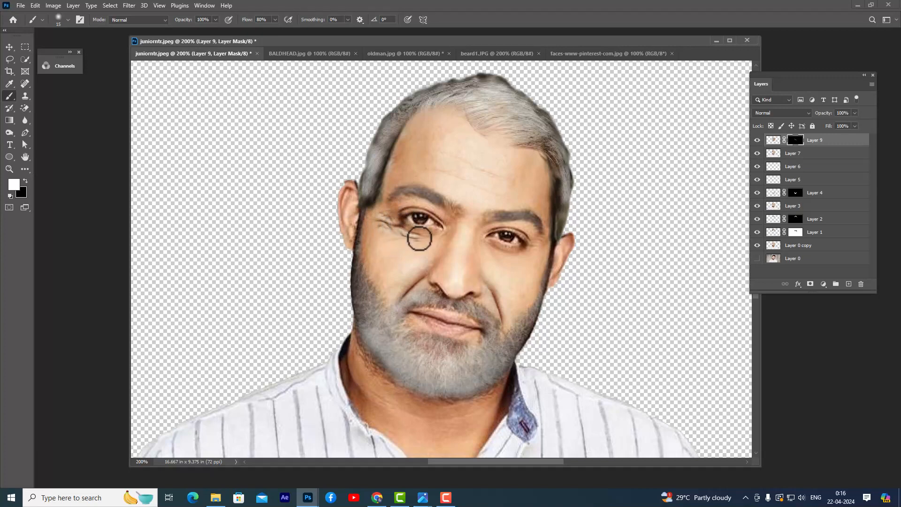
Reveal the wrinkles below and beside the man's left eye on Layer 9's mask, varying the brush size
{"action": "key", "text": "bracketright"}
{"action": "key", "text": "bracketright"}
{"action": "key", "text": "bracketright"}
{"action": "mouse_move", "coordinate": [498, 255]}
{"action": "left_mouse_down"}
{"action": "mouse_move", "coordinate": [538, 257]}
{"action": "mouse_move", "coordinate": [519, 268]}
{"action": "mouse_move", "coordinate": [499, 256]}
{"action": "left_mouse_up"}
{"action": "key", "text": "bracketleft"}
{"action": "key", "text": "bracketleft"}
{"action": "key", "text": "bracketleft"}
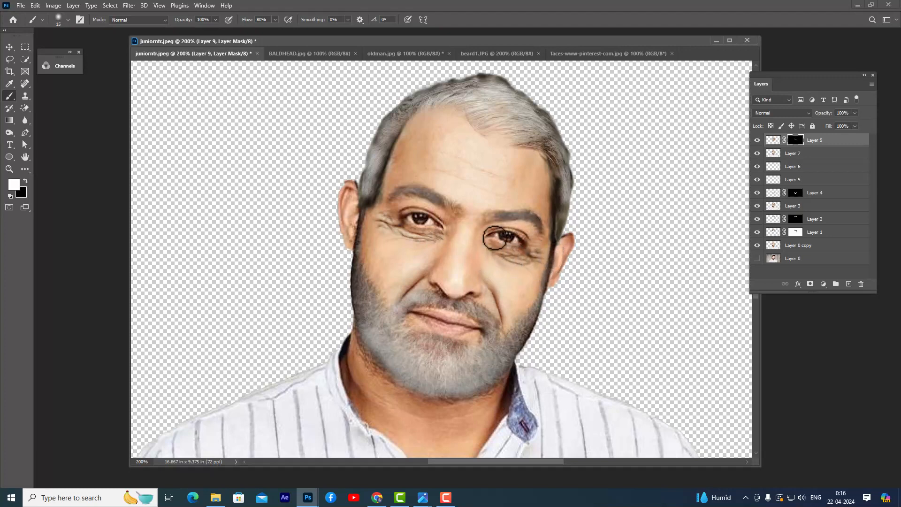
{"action": "key", "text": "bracketright"}
{"action": "key", "text": "bracketright"}
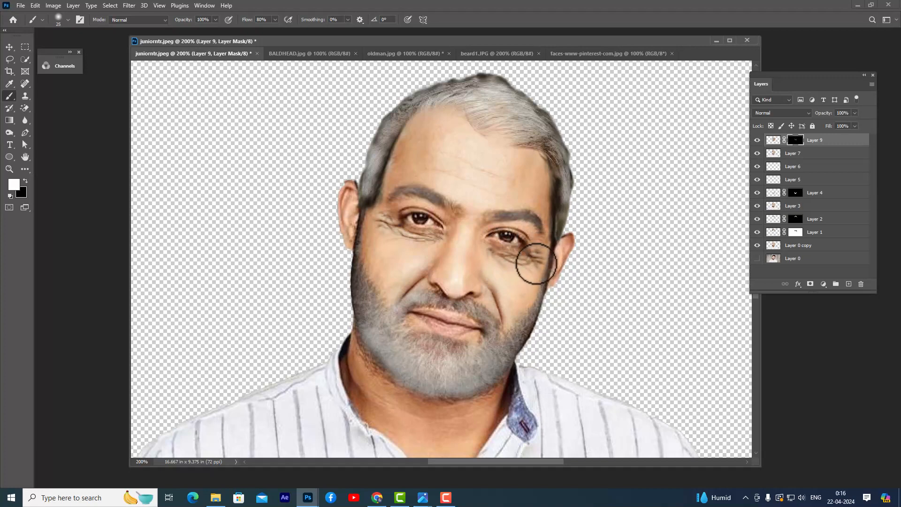
{"action": "key", "text": "bracketleft"}
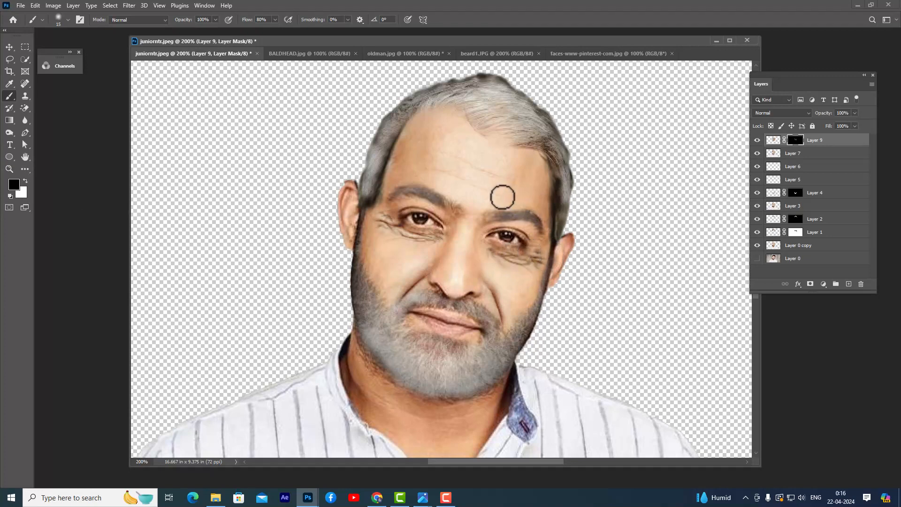
Reveal the frown and forehead wrinkles between and above the eyebrows by painting white on Layer 9's mask with a 30-pixel brush
{"action": "key", "text": "bracketright"}
{"action": "key", "text": "bracketright"}
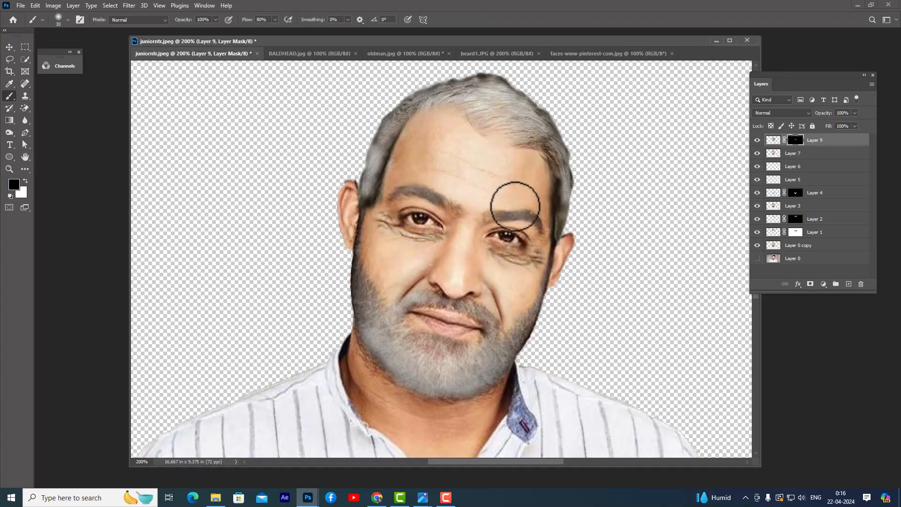
{"action": "mouse_move", "coordinate": [487, 228]}
{"action": "left_mouse_down"}
{"action": "mouse_move", "coordinate": [477, 201]}
{"action": "mouse_move", "coordinate": [473, 209]}
{"action": "mouse_move", "coordinate": [477, 196]}
{"action": "mouse_move", "coordinate": [459, 177]}
{"action": "mouse_move", "coordinate": [480, 192]}
{"action": "mouse_move", "coordinate": [514, 191]}
{"action": "mouse_move", "coordinate": [439, 179]}
{"action": "mouse_move", "coordinate": [485, 165]}
{"action": "mouse_move", "coordinate": [516, 180]}
{"action": "mouse_move", "coordinate": [460, 161]}
{"action": "mouse_move", "coordinate": [422, 171]}
{"action": "mouse_move", "coordinate": [479, 161]}
{"action": "mouse_move", "coordinate": [497, 174]}
{"action": "mouse_move", "coordinate": [477, 155]}
{"action": "mouse_move", "coordinate": [508, 191]}
{"action": "mouse_move", "coordinate": [505, 198]}
{"action": "mouse_move", "coordinate": [449, 185]}
{"action": "left_mouse_up"}
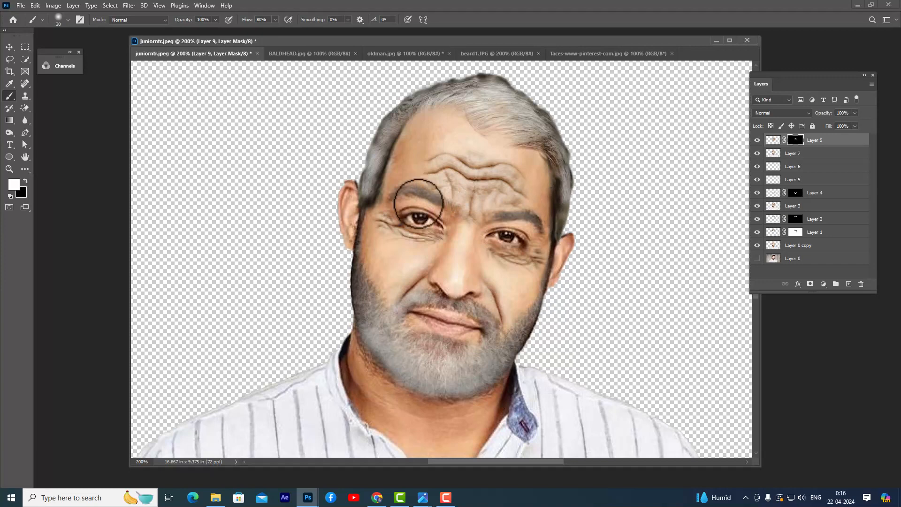
Paint black on Layer 9's mask with a 20-pixel brush to blend the edges of the forehead and frown wrinkles
{"action": "left_click", "coordinate": [25, 180]}
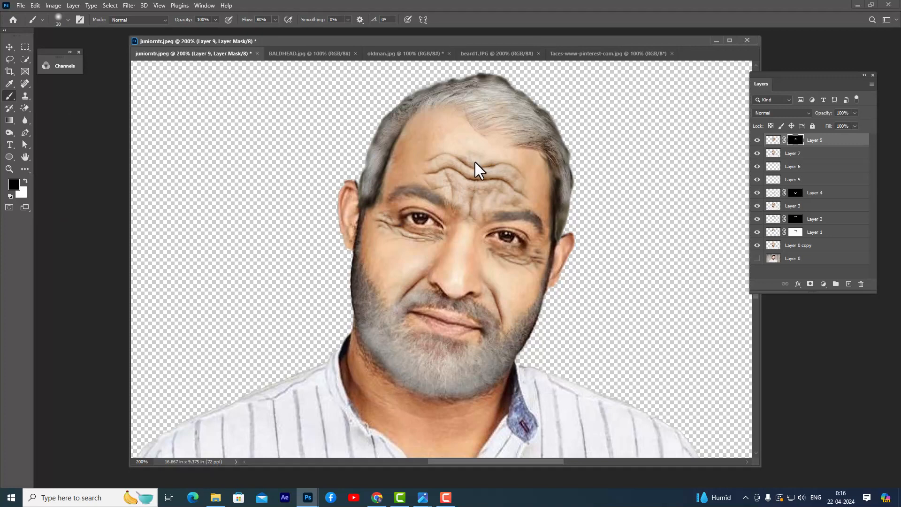
{"action": "key", "text": "bracketleft"}
{"action": "key", "text": "bracketright"}
{"action": "mouse_move", "coordinate": [472, 172]}
{"action": "left_mouse_down"}
{"action": "mouse_move", "coordinate": [519, 181]}
{"action": "mouse_move", "coordinate": [487, 188]}
{"action": "mouse_move", "coordinate": [480, 206]}
{"action": "mouse_move", "coordinate": [461, 185]}
{"action": "mouse_move", "coordinate": [463, 200]}
{"action": "mouse_move", "coordinate": [441, 189]}
{"action": "mouse_move", "coordinate": [458, 173]}
{"action": "mouse_move", "coordinate": [458, 148]}
{"action": "mouse_move", "coordinate": [464, 153]}
{"action": "left_mouse_up"}
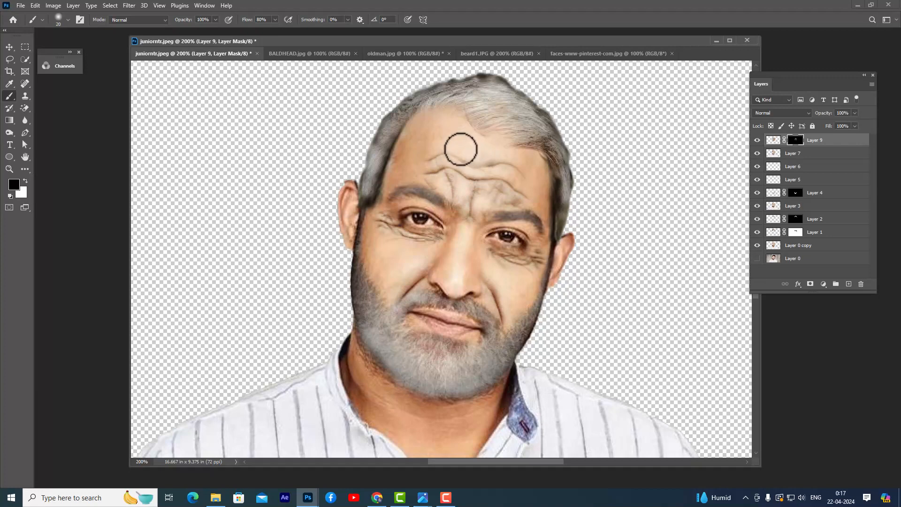
{"action": "left_click_drag", "start_coordinate": [482, 159], "coordinate": [498, 155]}
{"action": "mouse_move", "coordinate": [487, 191]}
{"action": "left_mouse_down"}
{"action": "mouse_move", "coordinate": [513, 202]}
{"action": "mouse_move", "coordinate": [500, 206]}
{"action": "mouse_move", "coordinate": [435, 181]}
{"action": "mouse_move", "coordinate": [494, 200]}
{"action": "mouse_move", "coordinate": [514, 195]}
{"action": "mouse_move", "coordinate": [502, 188]}
{"action": "mouse_move", "coordinate": [517, 202]}
{"action": "mouse_move", "coordinate": [489, 213]}
{"action": "left_mouse_up"}
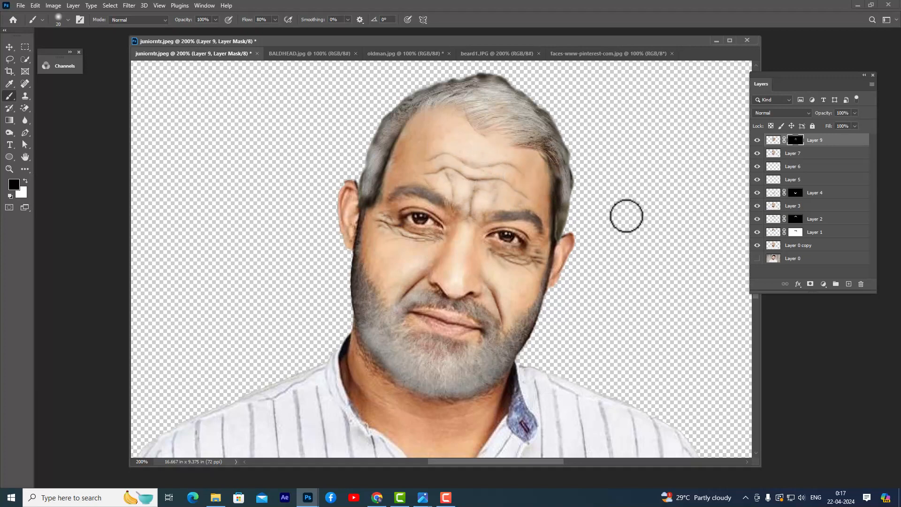
Lower the opacity of Layer 9 to 60%
{"action": "left_click", "coordinate": [773, 140]}
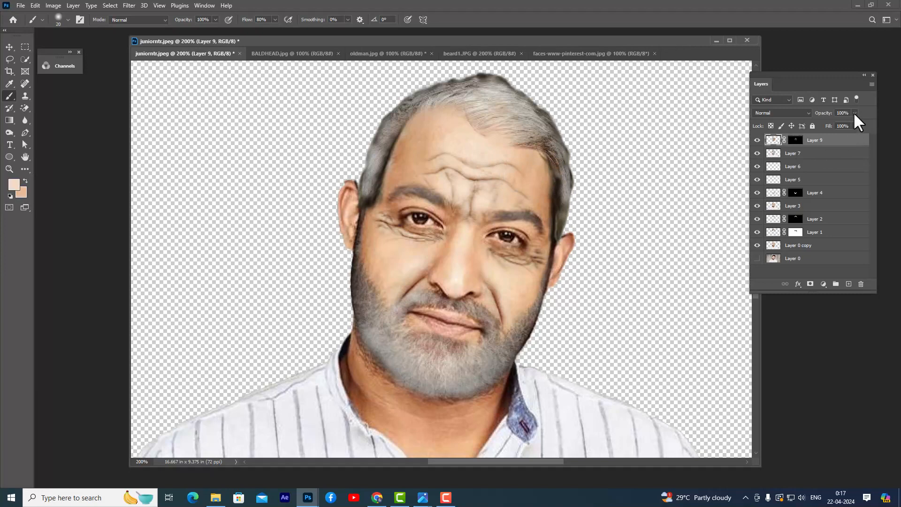
{"action": "left_click", "coordinate": [854, 111]}
{"action": "left_click_drag", "start_coordinate": [841, 123], "coordinate": [839, 123]}
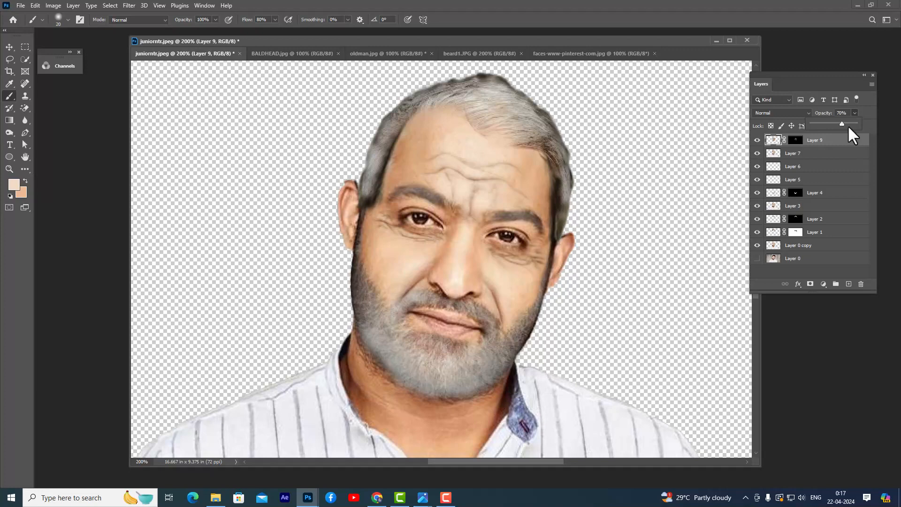
{"action": "left_click_drag", "start_coordinate": [841, 123], "coordinate": [838, 124]}
{"action": "left_click", "coordinate": [831, 140]}
Rearrange the workspace, open the old-man-27 image and enlarge its window to show the whole photo
{"action": "left_click_drag", "start_coordinate": [788, 74], "coordinate": [801, 71]}
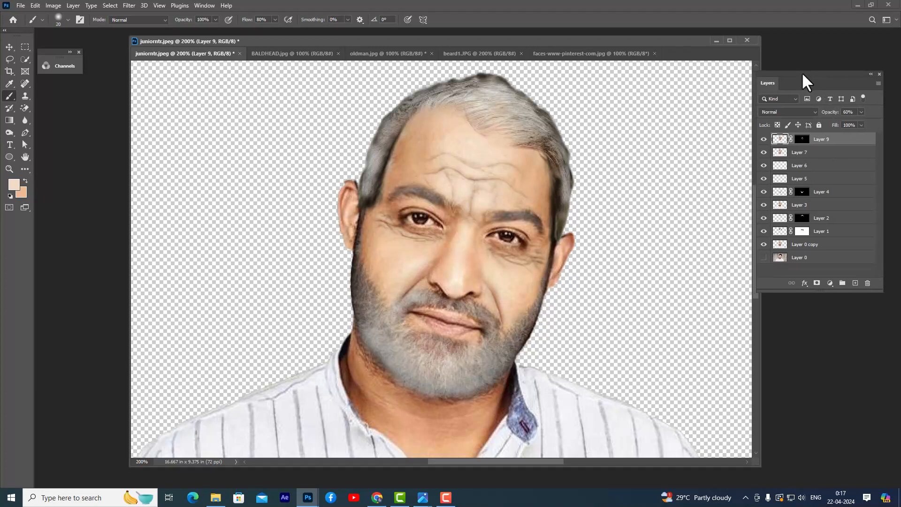
{"action": "left_click_drag", "start_coordinate": [305, 45], "coordinate": [301, 47]}
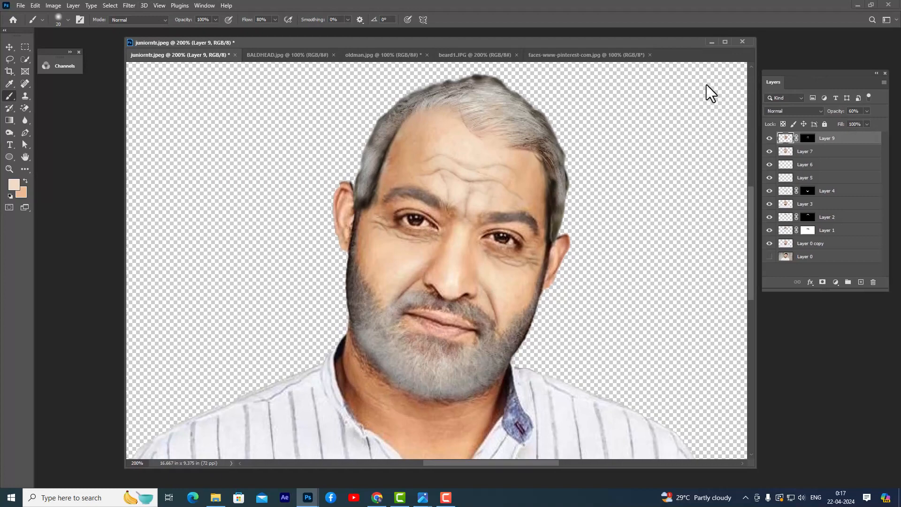
{"action": "key", "text": "ctrl+o"}
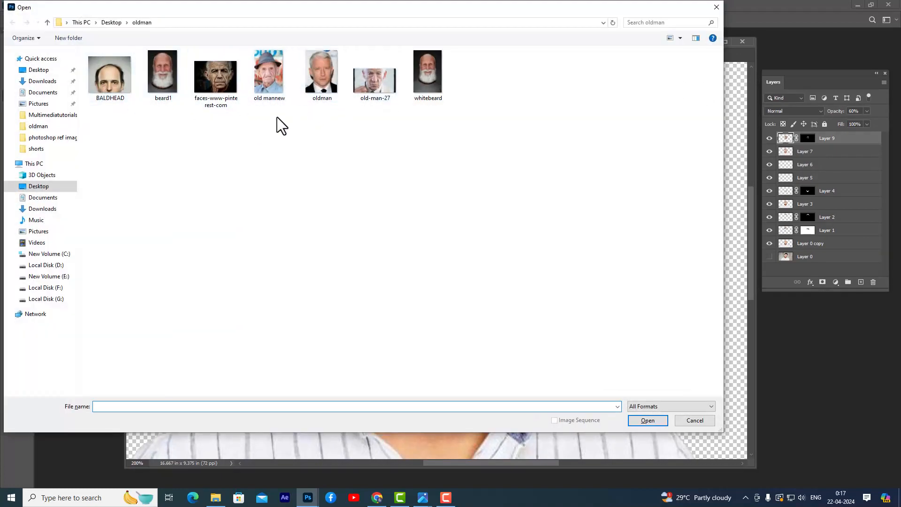
{"action": "left_click", "coordinate": [381, 83]}
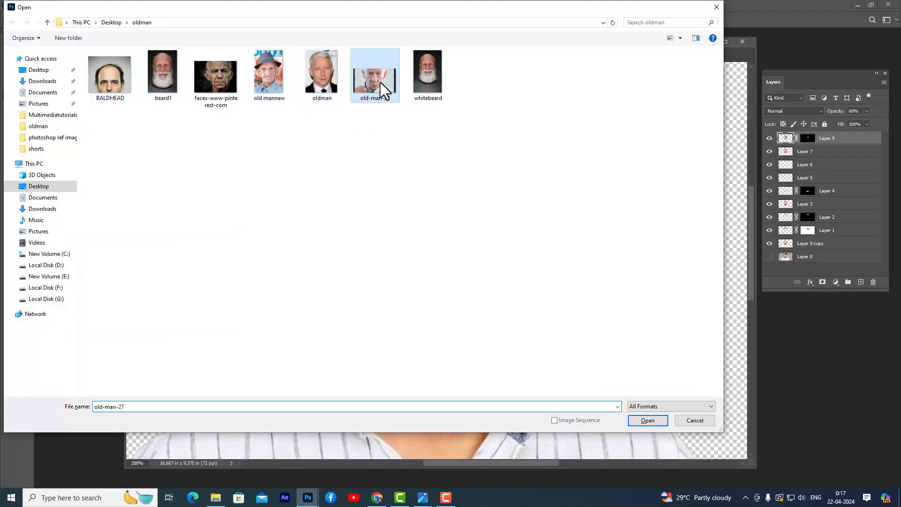
{"action": "left_click", "coordinate": [647, 421]}
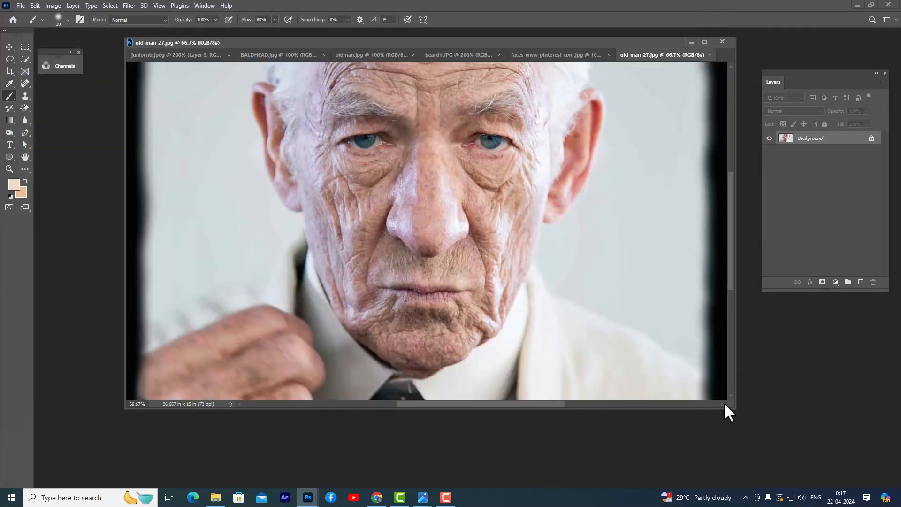
{"action": "left_click_drag", "start_coordinate": [735, 408], "coordinate": [783, 472]}
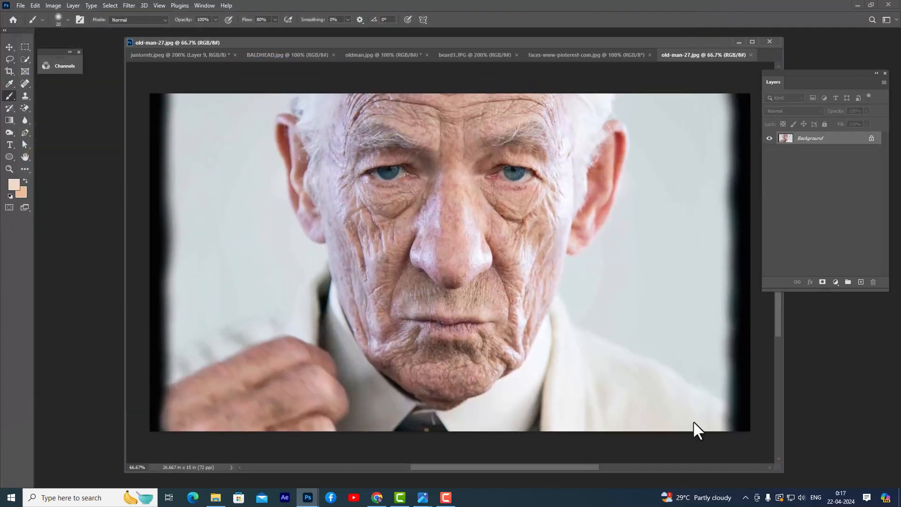
Select the old man's face with a 60-pixel Quick Selection brush and feather the selection by 3 pixels
{"action": "left_click", "coordinate": [26, 60]}
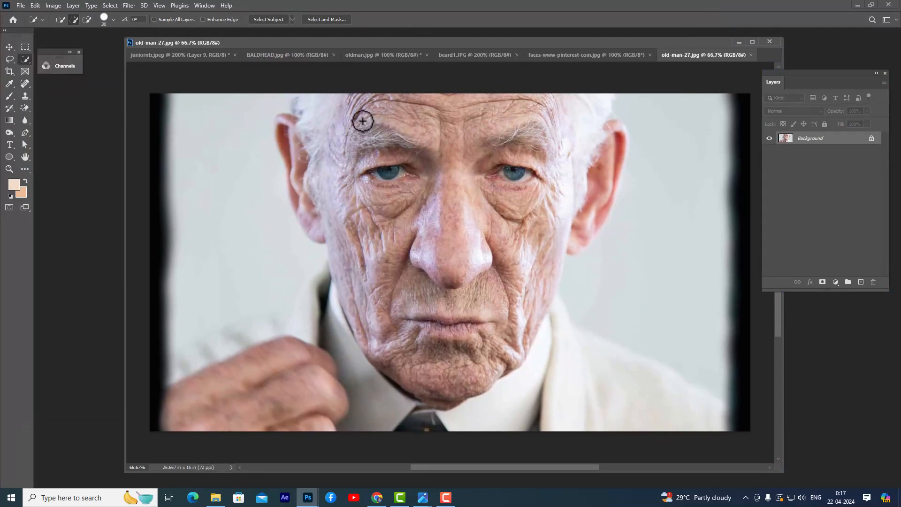
{"action": "key", "text": "bracketright"}
{"action": "key", "text": "bracketright"}
{"action": "key", "text": "bracketright"}
{"action": "mouse_move", "coordinate": [362, 111]}
{"action": "left_mouse_down"}
{"action": "mouse_move", "coordinate": [477, 116]}
{"action": "mouse_move", "coordinate": [522, 173]}
{"action": "mouse_move", "coordinate": [533, 206]}
{"action": "mouse_move", "coordinate": [497, 249]}
{"action": "mouse_move", "coordinate": [398, 205]}
{"action": "mouse_move", "coordinate": [372, 163]}
{"action": "mouse_move", "coordinate": [360, 228]}
{"action": "mouse_move", "coordinate": [386, 284]}
{"action": "mouse_move", "coordinate": [373, 298]}
{"action": "mouse_move", "coordinate": [352, 248]}
{"action": "mouse_move", "coordinate": [384, 318]}
{"action": "mouse_move", "coordinate": [422, 351]}
{"action": "mouse_move", "coordinate": [471, 364]}
{"action": "mouse_move", "coordinate": [557, 247]}
{"action": "mouse_move", "coordinate": [565, 228]}
{"action": "mouse_move", "coordinate": [557, 204]}
{"action": "mouse_move", "coordinate": [511, 303]}
{"action": "mouse_move", "coordinate": [547, 273]}
{"action": "mouse_move", "coordinate": [516, 338]}
{"action": "mouse_move", "coordinate": [371, 293]}
{"action": "mouse_move", "coordinate": [359, 261]}
{"action": "mouse_move", "coordinate": [414, 193]}
{"action": "mouse_move", "coordinate": [383, 195]}
{"action": "mouse_move", "coordinate": [368, 170]}
{"action": "mouse_move", "coordinate": [348, 172]}
{"action": "mouse_move", "coordinate": [353, 199]}
{"action": "left_mouse_up"}
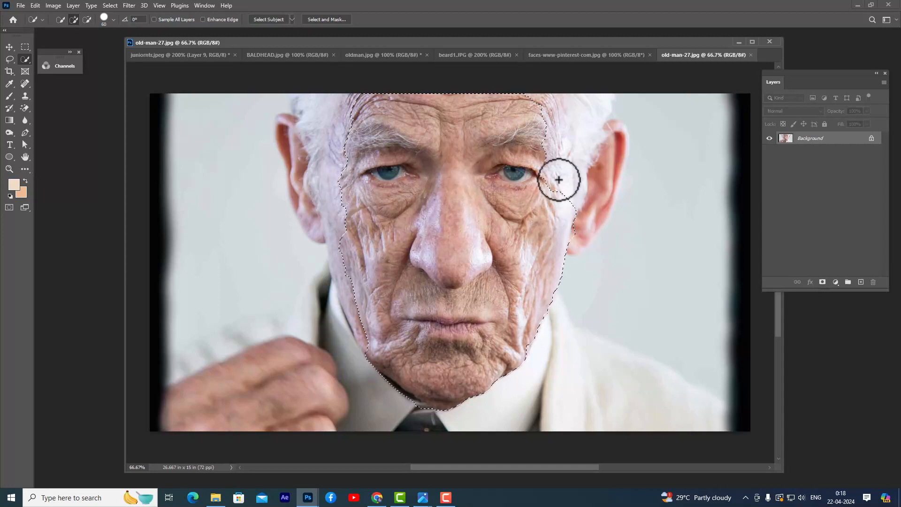
{"action": "right_click", "coordinate": [456, 129]}
{"action": "left_click", "coordinate": [469, 157]}
{"action": "type", "text": "6"}
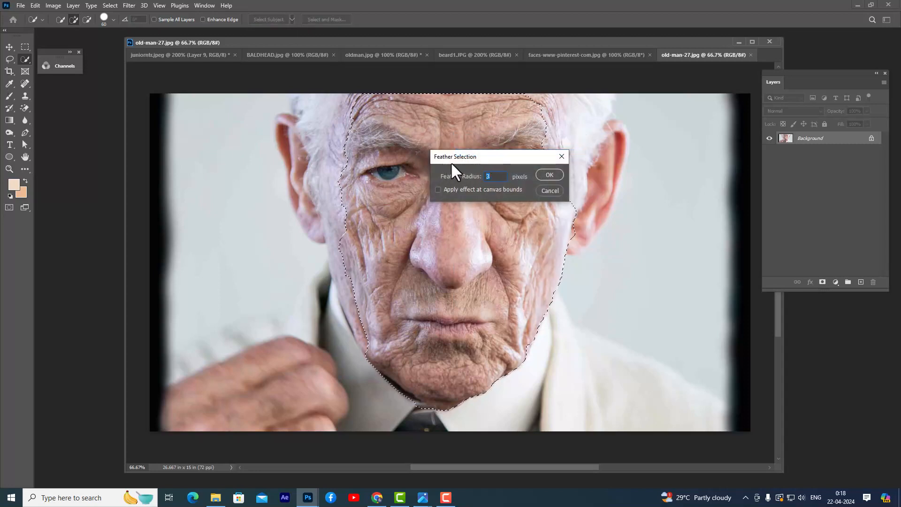
{"action": "left_click", "coordinate": [550, 175]}
Copy the selected face into the juniorntr portrait as a new layer and scale it down to 42.10%
{"action": "left_click", "coordinate": [10, 46]}
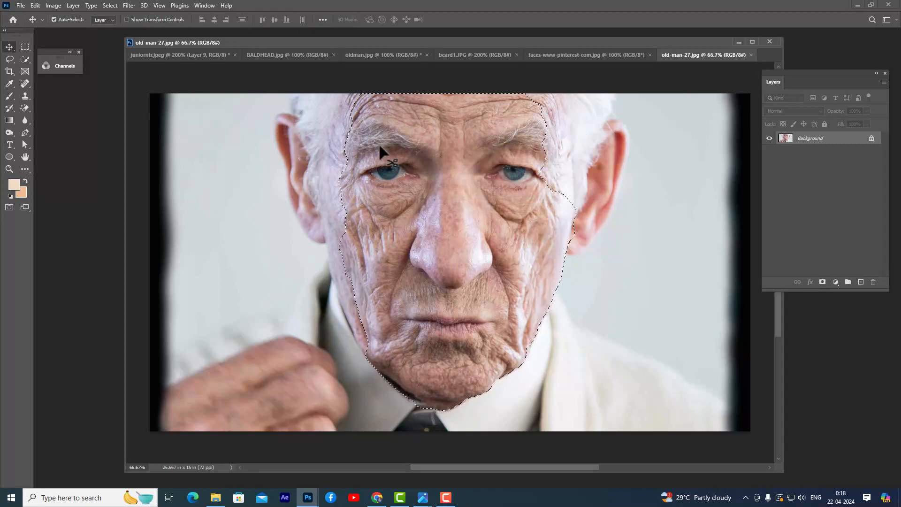
{"action": "left_click_drag", "start_coordinate": [404, 137], "coordinate": [432, 265]}
{"action": "key", "text": "ctrl+t"}
{"action": "left_click_drag", "start_coordinate": [491, 210], "coordinate": [477, 208]}
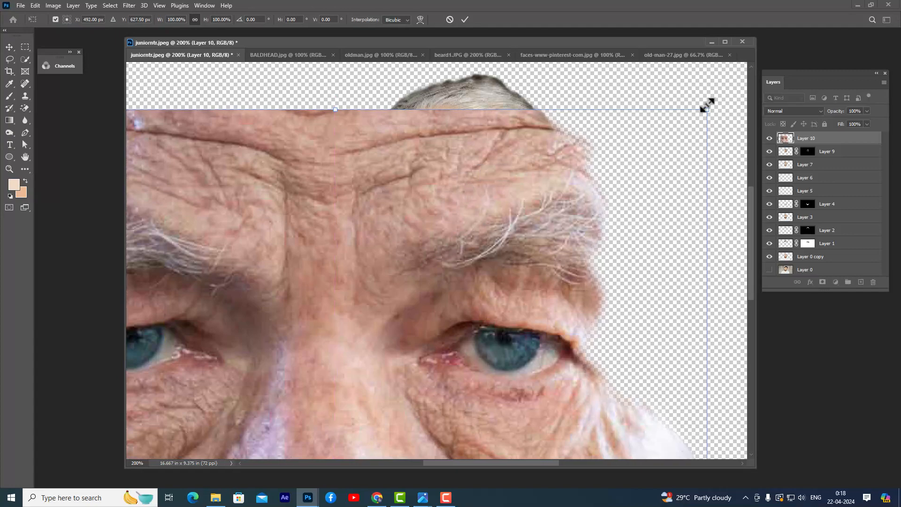
{"action": "left_click_drag", "start_coordinate": [708, 107], "coordinate": [447, 351]}
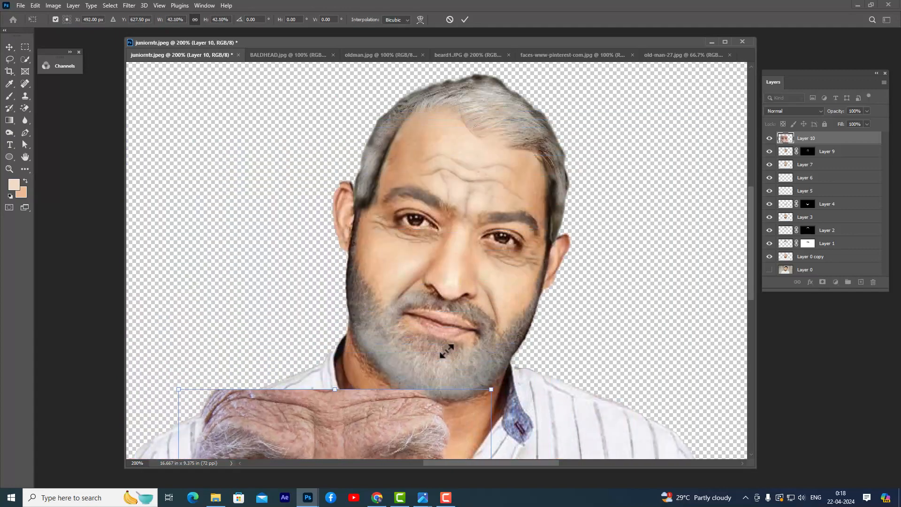
Move the old face over the man's face, shrink it to 23.46% and rotate it 19°
{"action": "left_click_drag", "start_coordinate": [398, 417], "coordinate": [542, 152]}
{"action": "left_click_drag", "start_coordinate": [636, 121], "coordinate": [567, 213]}
{"action": "left_click_drag", "start_coordinate": [483, 256], "coordinate": [461, 181]}
{"action": "left_click_drag", "start_coordinate": [603, 212], "coordinate": [590, 256]}
{"action": "left_click_drag", "start_coordinate": [519, 171], "coordinate": [499, 191]}
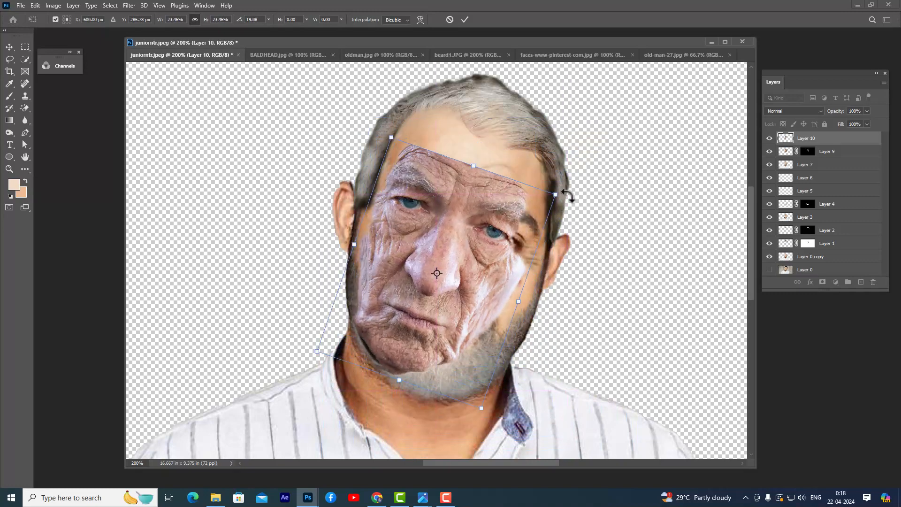
Enlarge the old face to about 29% scale, rotate it to about 9° over the man's face and lower its opacity to 50%
{"action": "left_click_drag", "start_coordinate": [559, 193], "coordinate": [581, 229]}
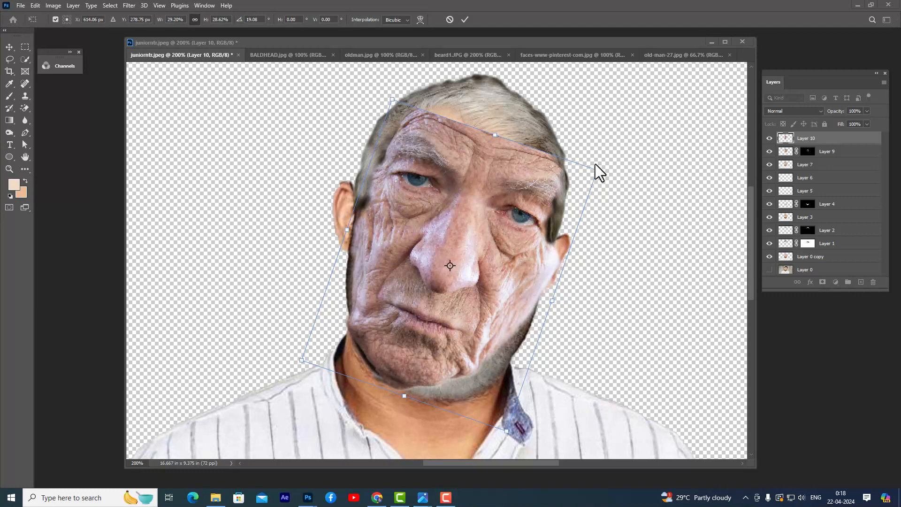
{"action": "mouse_move", "coordinate": [597, 170]}
{"action": "left_mouse_down"}
{"action": "mouse_move", "coordinate": [617, 213]}
{"action": "mouse_move", "coordinate": [613, 183]}
{"action": "mouse_move", "coordinate": [605, 186]}
{"action": "left_mouse_up"}
{"action": "left_click_drag", "start_coordinate": [523, 171], "coordinate": [522, 180]}
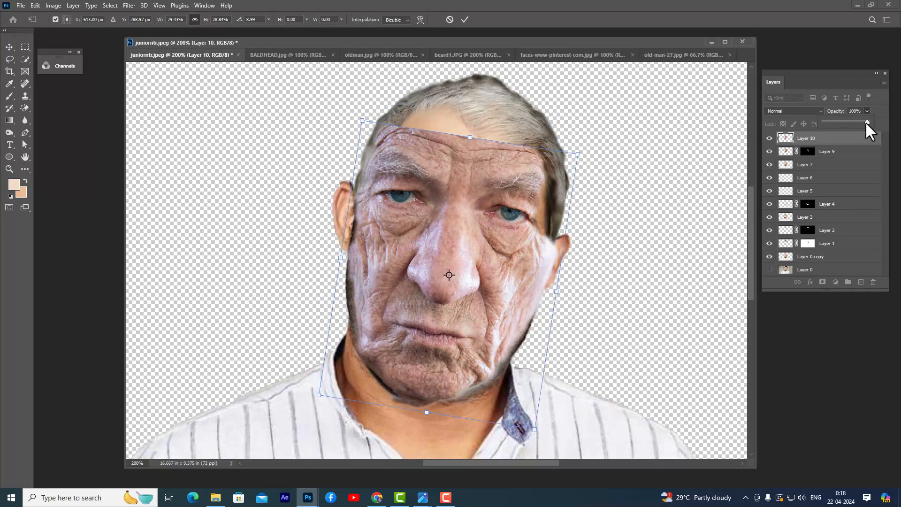
{"action": "left_click_drag", "start_coordinate": [846, 121], "coordinate": [845, 121]}
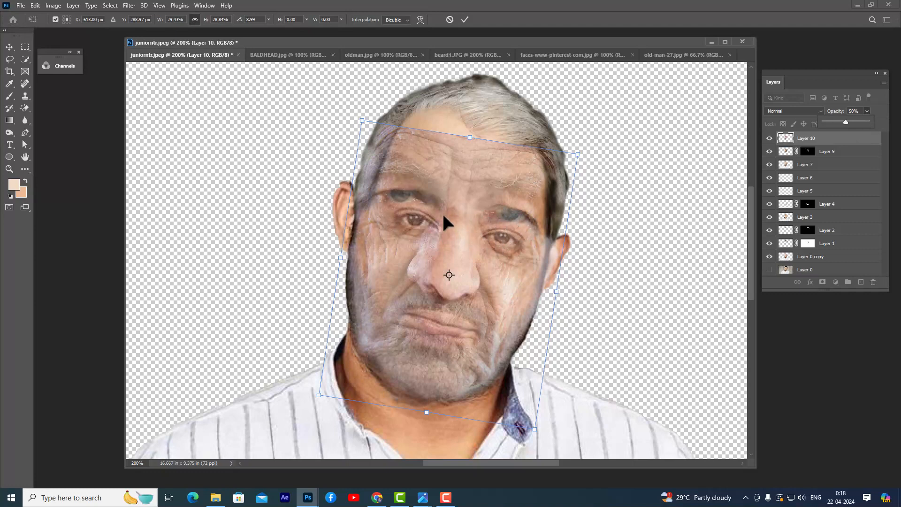
Warp the semi-transparent old face so its eyes, brows and cheeks line up with the man's features
{"action": "right_click", "coordinate": [475, 219]}
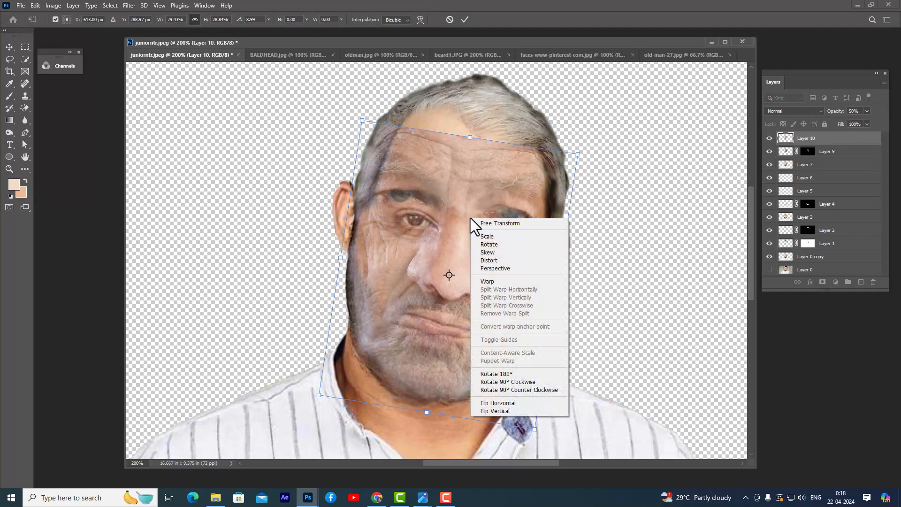
{"action": "left_click", "coordinate": [484, 283]}
{"action": "left_click_drag", "start_coordinate": [394, 196], "coordinate": [400, 221]}
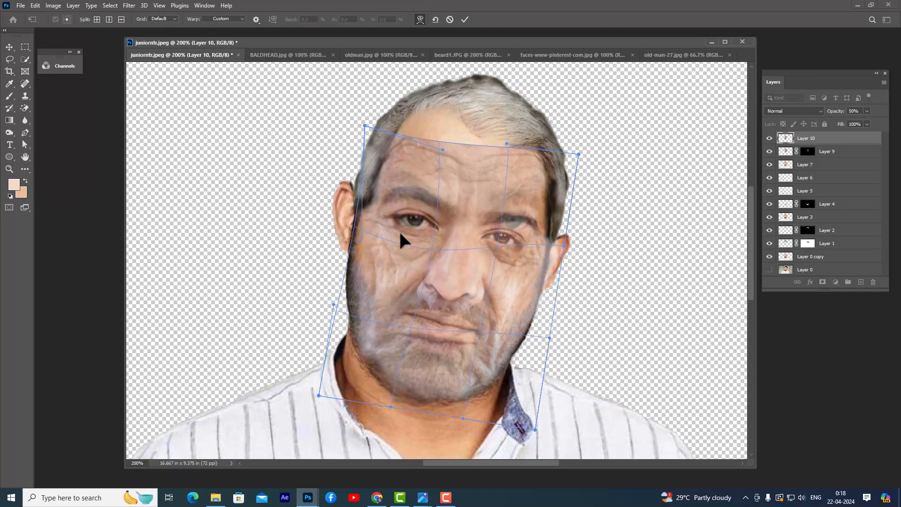
{"action": "left_click_drag", "start_coordinate": [528, 212], "coordinate": [522, 236]}
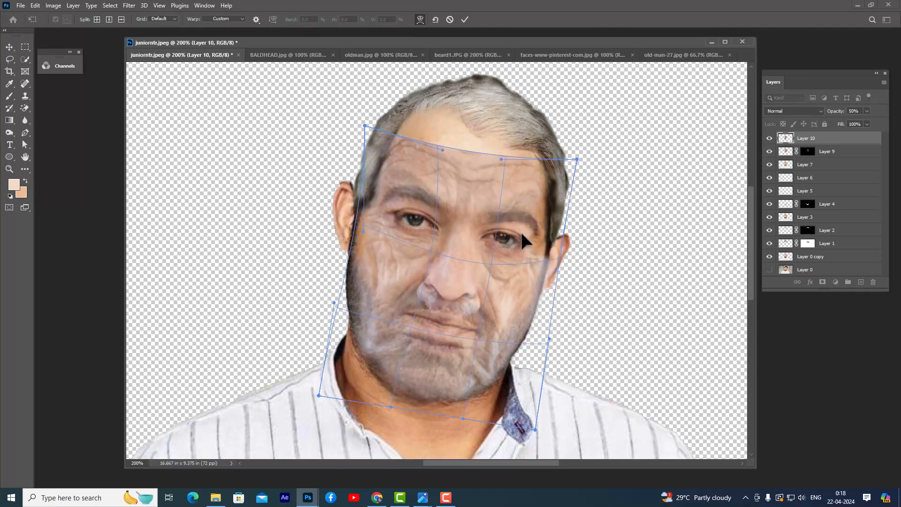
{"action": "left_click_drag", "start_coordinate": [487, 270], "coordinate": [485, 257]}
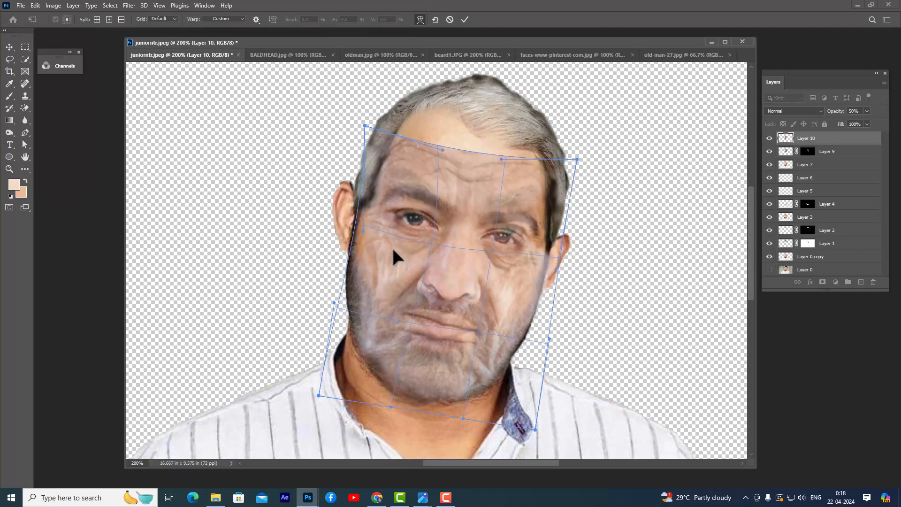
{"action": "left_click_drag", "start_coordinate": [391, 250], "coordinate": [395, 248]}
{"action": "left_click_drag", "start_coordinate": [508, 269], "coordinate": [508, 266]}
{"action": "left_click_drag", "start_coordinate": [511, 231], "coordinate": [511, 239]}
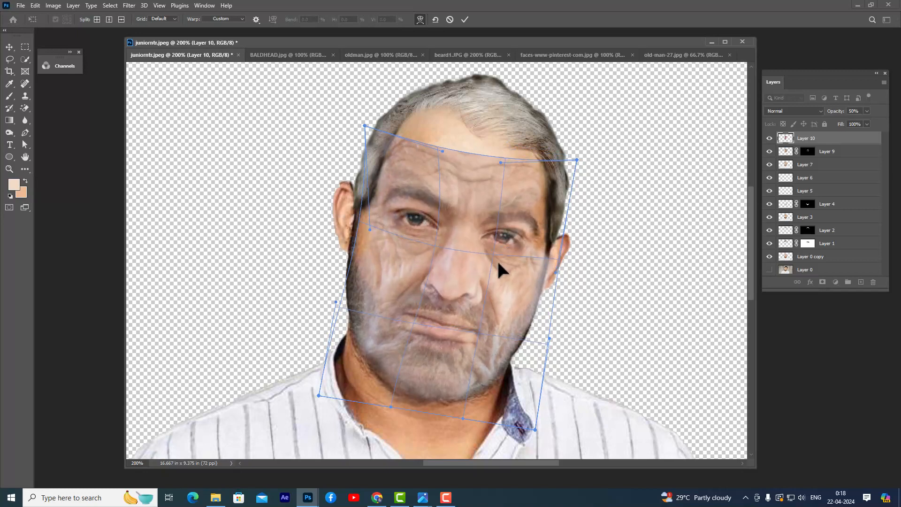
{"action": "left_click_drag", "start_coordinate": [381, 256], "coordinate": [409, 244]}
{"action": "left_click_drag", "start_coordinate": [521, 261], "coordinate": [516, 260]}
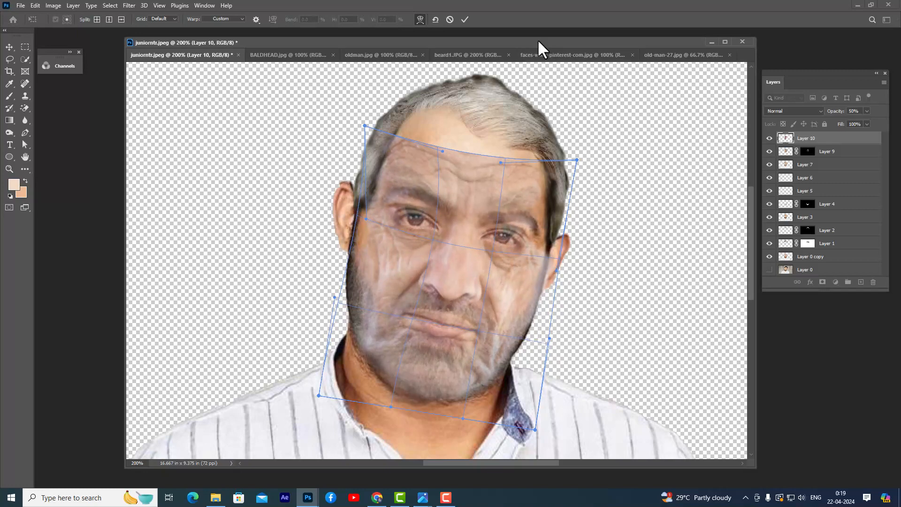
{"action": "left_click", "coordinate": [464, 19]}
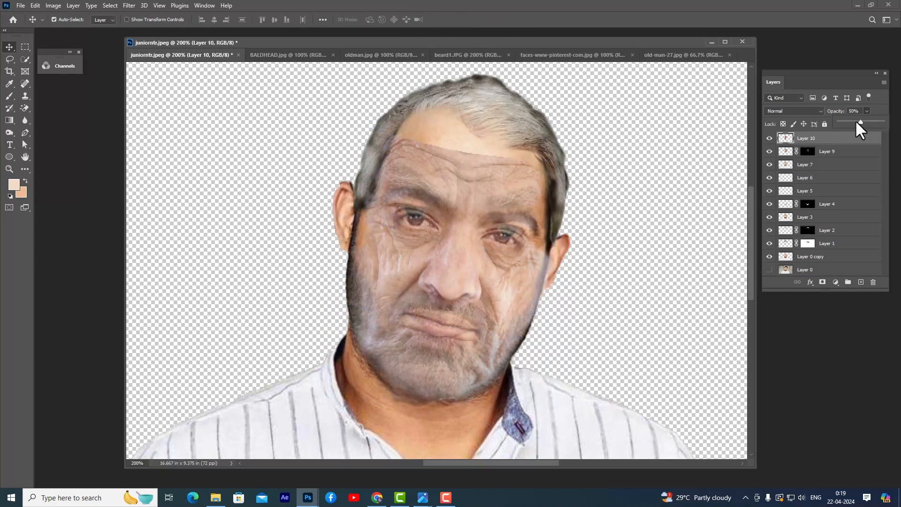
Warp the old face's eye areas once more for a closer fit and restore Layer 10 to 100% opacity
{"action": "left_click", "coordinate": [499, 248]}
{"action": "key", "text": "ctrl+t"}
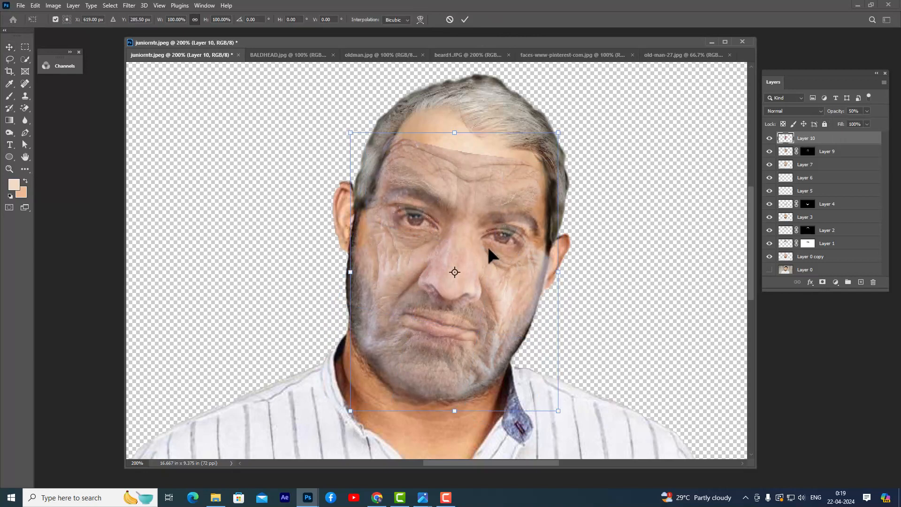
{"action": "right_click", "coordinate": [488, 250]}
{"action": "left_click", "coordinate": [514, 314]}
{"action": "left_click_drag", "start_coordinate": [503, 273], "coordinate": [502, 260]}
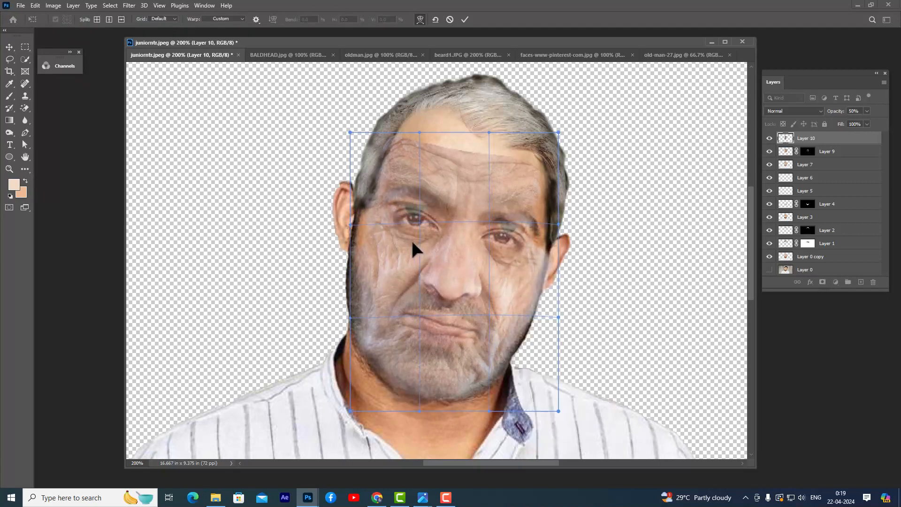
{"action": "left_click_drag", "start_coordinate": [511, 255], "coordinate": [508, 254]}
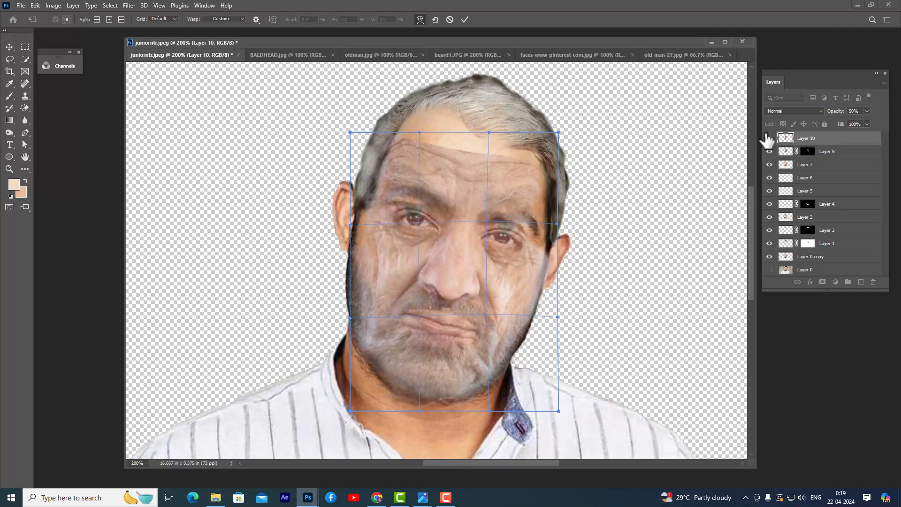
{"action": "left_click", "coordinate": [465, 21]}
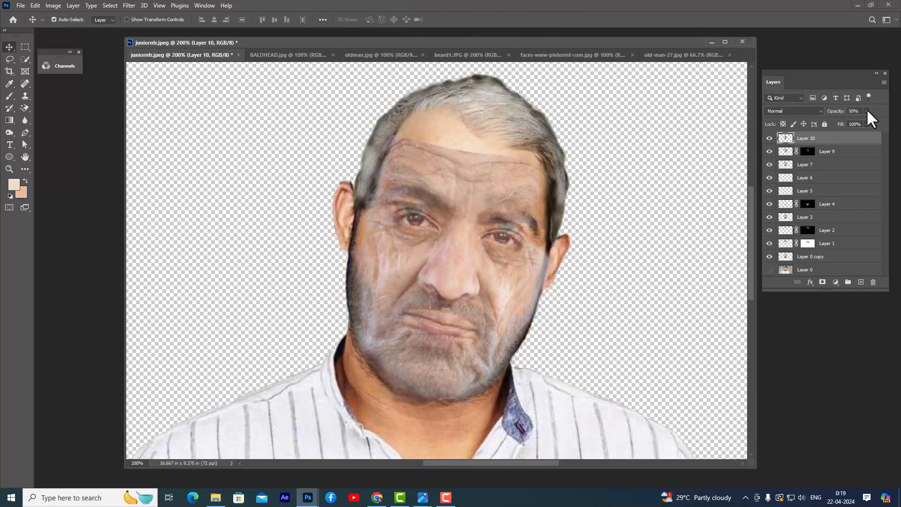
{"action": "left_click_drag", "start_coordinate": [861, 121], "coordinate": [888, 122]}
{"action": "left_click", "coordinate": [834, 141]}
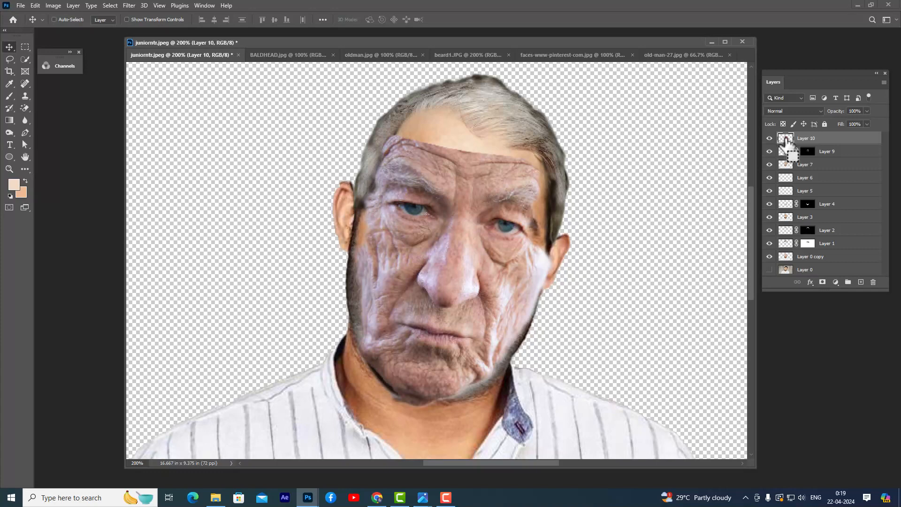
Fill the old face's outline with the light skin foreground colour on a new layer and blend it in Soft Light
{"action": "left_click", "coordinate": [785, 138], "text": "ctrl"}
{"action": "left_click", "coordinate": [861, 282]}
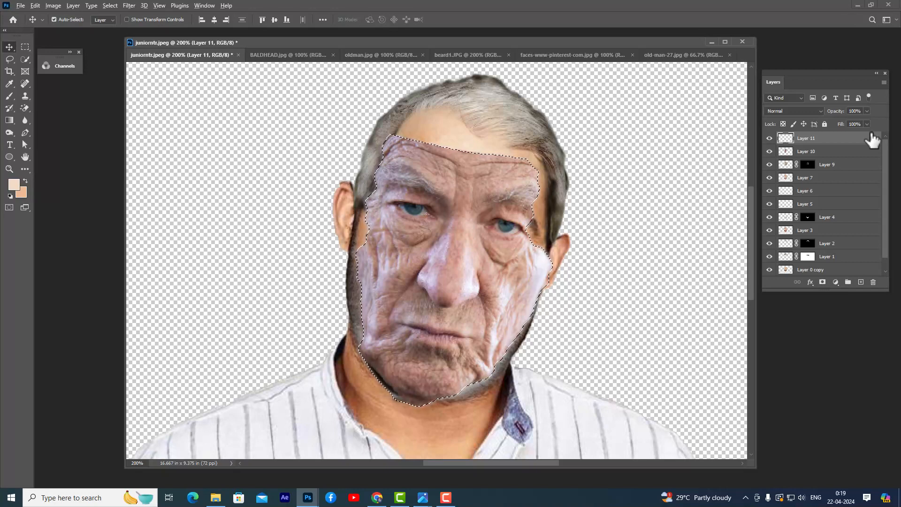
{"action": "key", "text": "alt+BackSpace"}
{"action": "key", "text": "ctrl+d"}
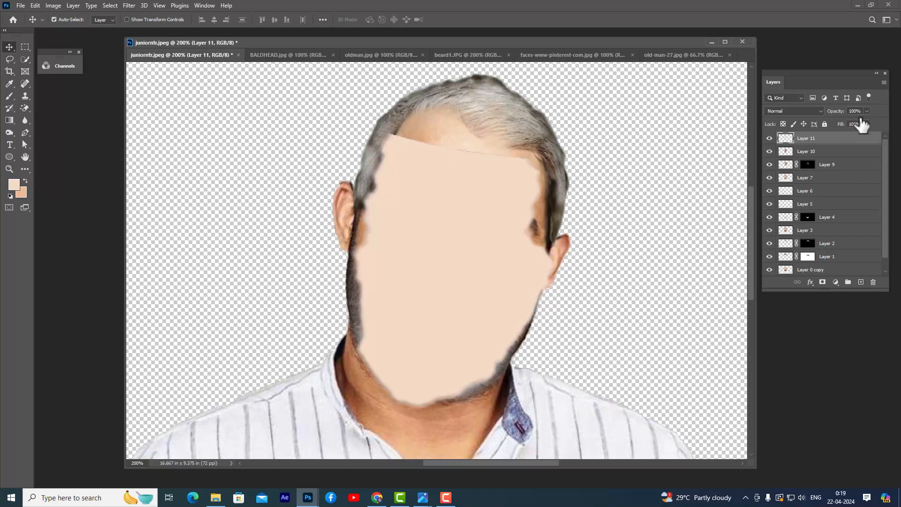
{"action": "left_click", "coordinate": [801, 112]}
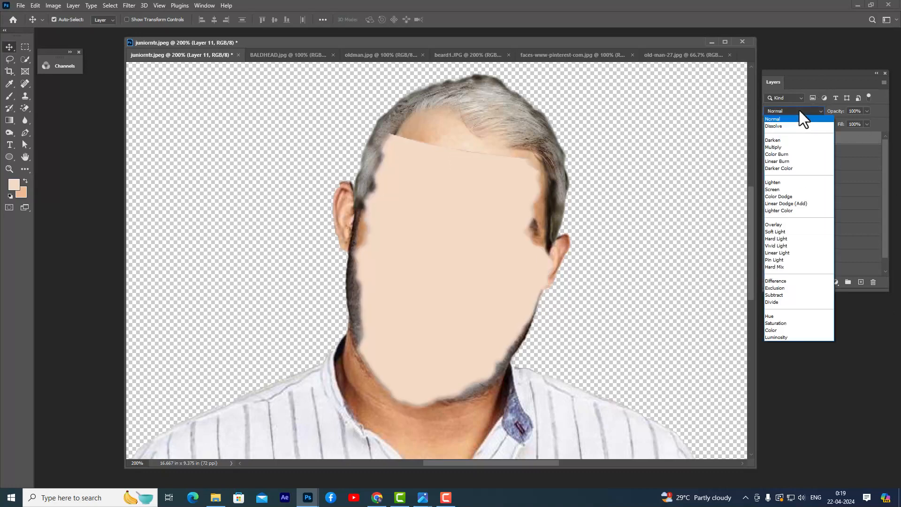
{"action": "left_click", "coordinate": [790, 232]}
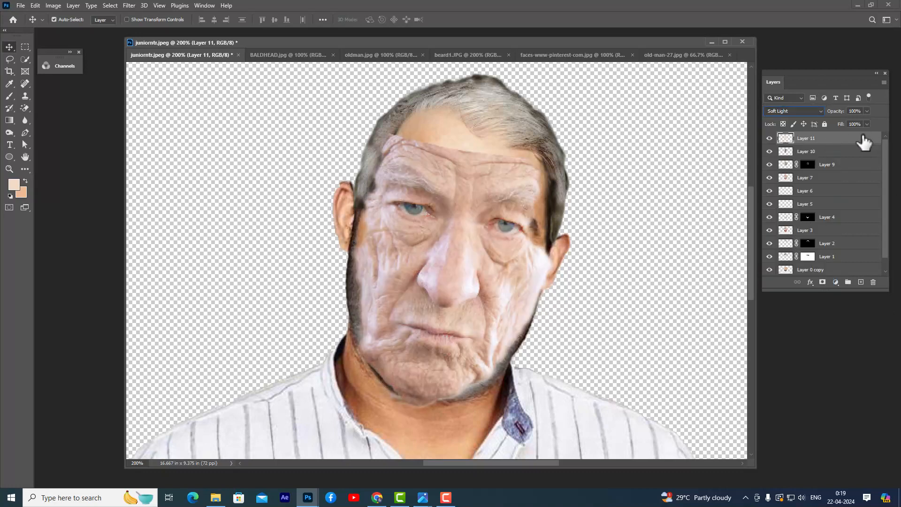
Merge the skin-colour layer with Layer 10 and hide the merged face behind a black layer mask
{"action": "left_click", "coordinate": [834, 153], "text": "shift"}
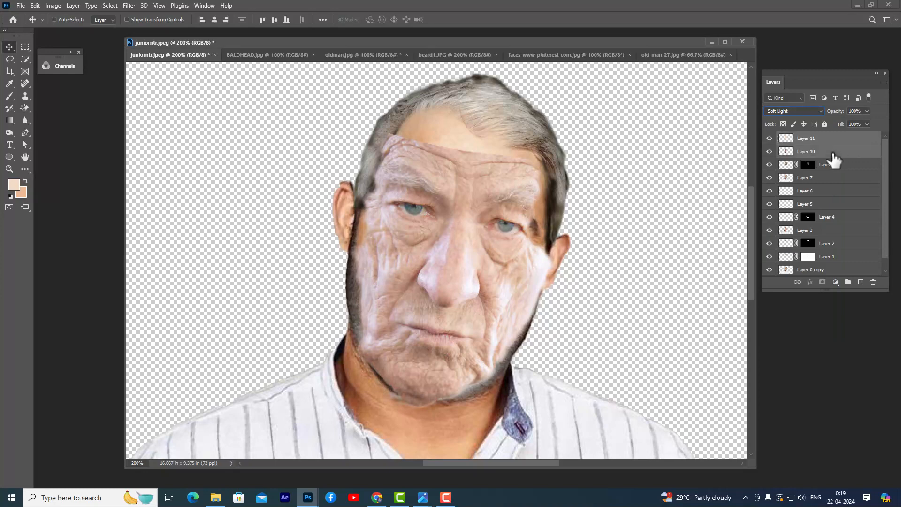
{"action": "key", "text": "ctrl+e"}
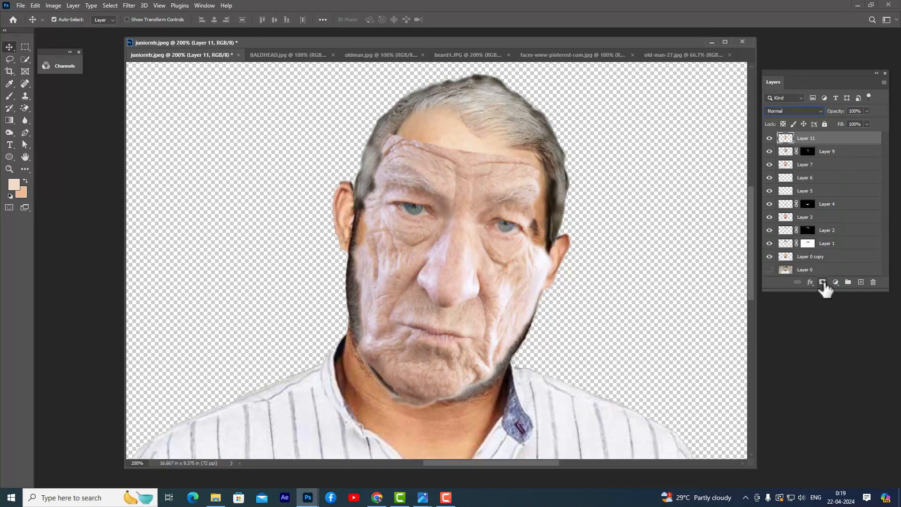
{"action": "left_click", "coordinate": [822, 282], "text": "alt"}
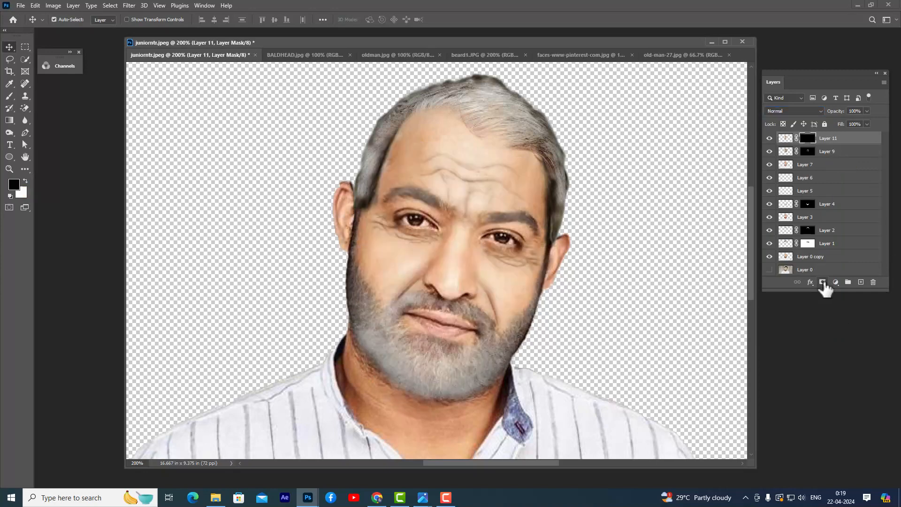
Paint white on Layer 11's mask with a soft 20-pixel brush to reveal the old wrinkles under both eyes
{"action": "left_click", "coordinate": [10, 95]}
{"action": "key", "text": "bracketleft"}
{"action": "key", "text": "bracketright"}
{"action": "key", "text": "bracketright"}
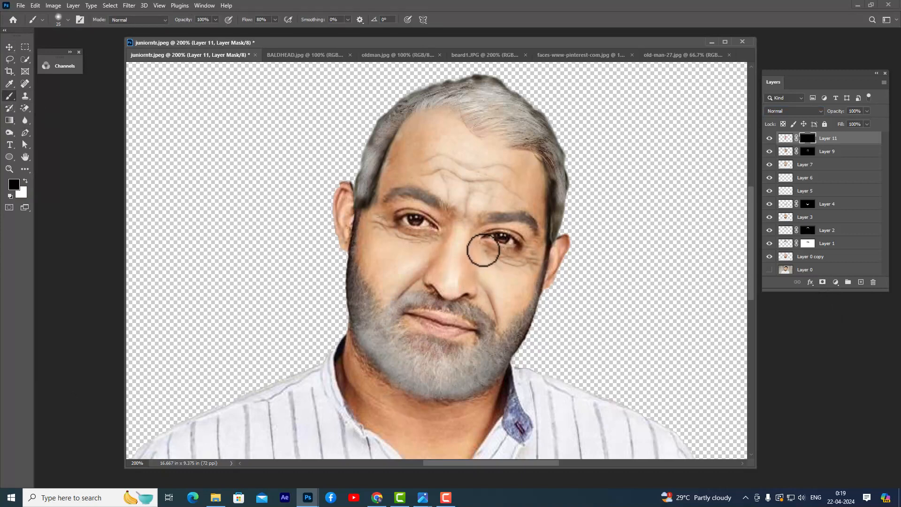
{"action": "key", "text": "bracketright"}
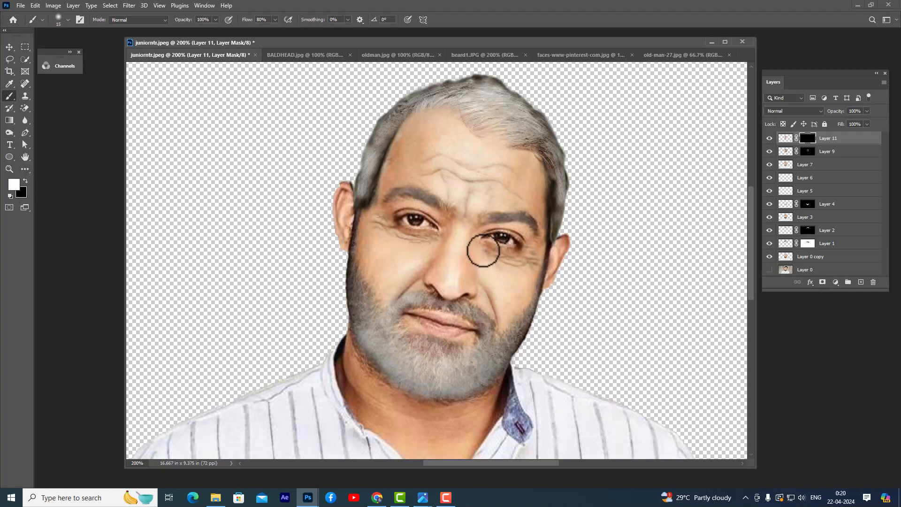
{"action": "key", "text": "bracketleft"}
{"action": "mouse_move", "coordinate": [485, 251]}
{"action": "left_mouse_down"}
{"action": "mouse_move", "coordinate": [508, 267]}
{"action": "mouse_move", "coordinate": [519, 261]}
{"action": "mouse_move", "coordinate": [496, 261]}
{"action": "mouse_move", "coordinate": [491, 251]}
{"action": "mouse_move", "coordinate": [517, 252]}
{"action": "left_mouse_up"}
{"action": "mouse_move", "coordinate": [412, 248]}
{"action": "left_mouse_down"}
{"action": "mouse_move", "coordinate": [432, 242]}
{"action": "mouse_move", "coordinate": [409, 244]}
{"action": "mouse_move", "coordinate": [394, 231]}
{"action": "mouse_move", "coordinate": [413, 242]}
{"action": "mouse_move", "coordinate": [422, 237]}
{"action": "mouse_move", "coordinate": [392, 235]}
{"action": "mouse_move", "coordinate": [425, 236]}
{"action": "left_mouse_up"}
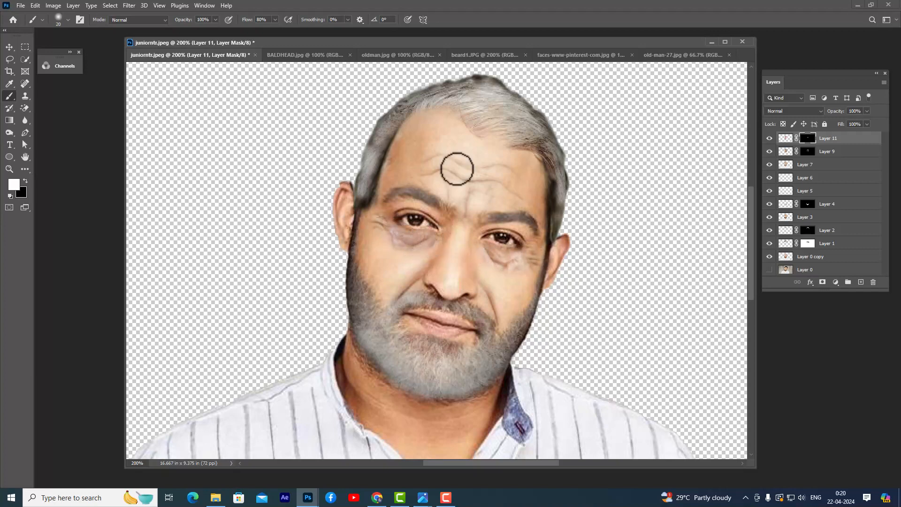
Refine the under-eye wrinkles on the mask, painting black to hide excess and white to bring back eye-bag detail
{"action": "left_click", "coordinate": [26, 181]}
{"action": "mouse_move", "coordinate": [392, 247]}
{"action": "left_mouse_down"}
{"action": "mouse_move", "coordinate": [378, 242]}
{"action": "mouse_move", "coordinate": [393, 242]}
{"action": "mouse_move", "coordinate": [382, 227]}
{"action": "mouse_move", "coordinate": [410, 254]}
{"action": "left_mouse_up"}
{"action": "key", "text": "bracketright"}
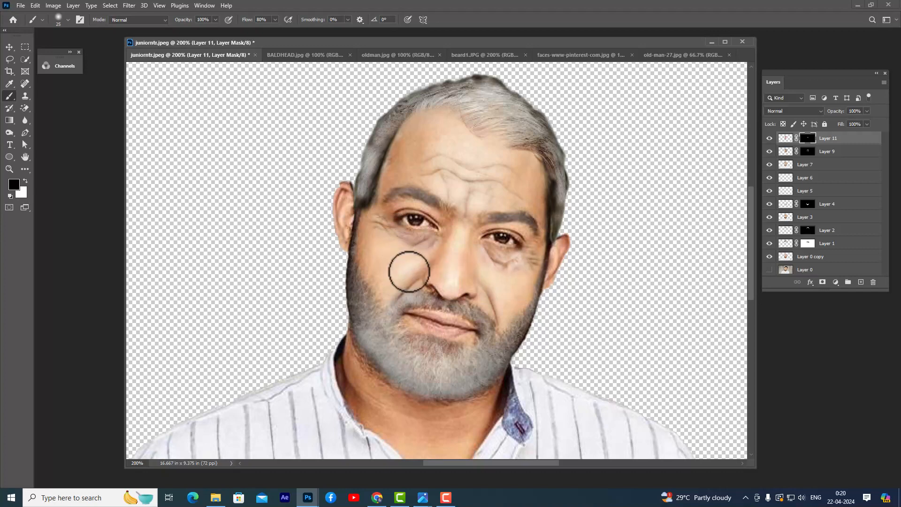
{"action": "left_click", "coordinate": [26, 181]}
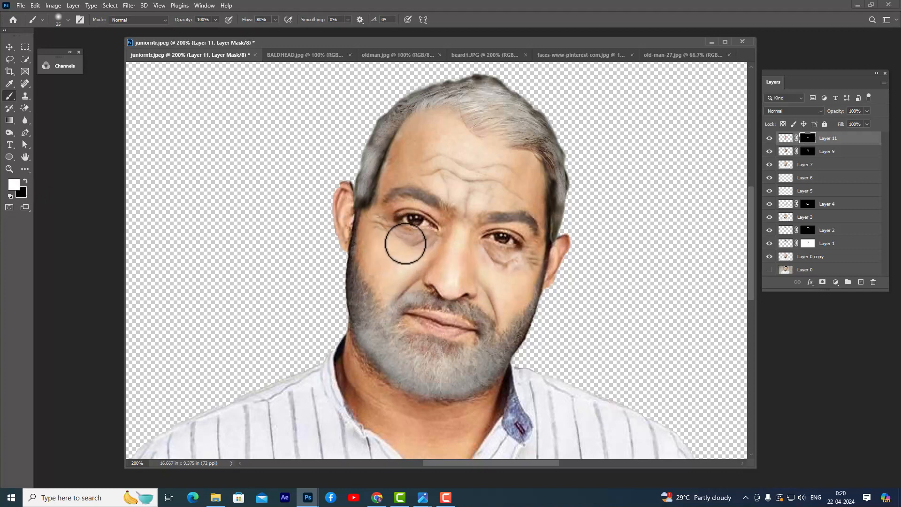
{"action": "key", "text": "bracketleft"}
{"action": "left_click_drag", "start_coordinate": [404, 242], "coordinate": [399, 238]}
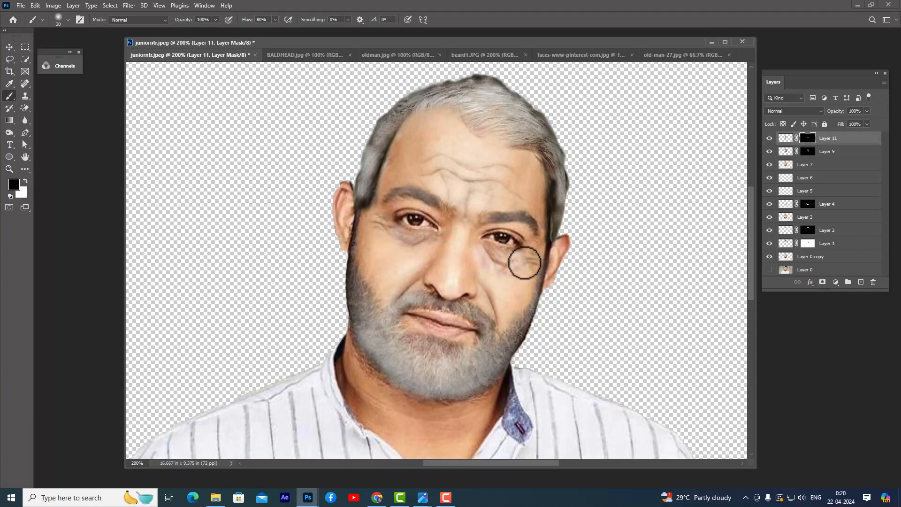
{"action": "mouse_move", "coordinate": [512, 272]}
{"action": "left_mouse_down"}
{"action": "mouse_move", "coordinate": [515, 261]}
{"action": "mouse_move", "coordinate": [507, 274]}
{"action": "mouse_move", "coordinate": [480, 258]}
{"action": "mouse_move", "coordinate": [499, 272]}
{"action": "mouse_move", "coordinate": [548, 268]}
{"action": "mouse_move", "coordinate": [529, 267]}
{"action": "left_mouse_up"}
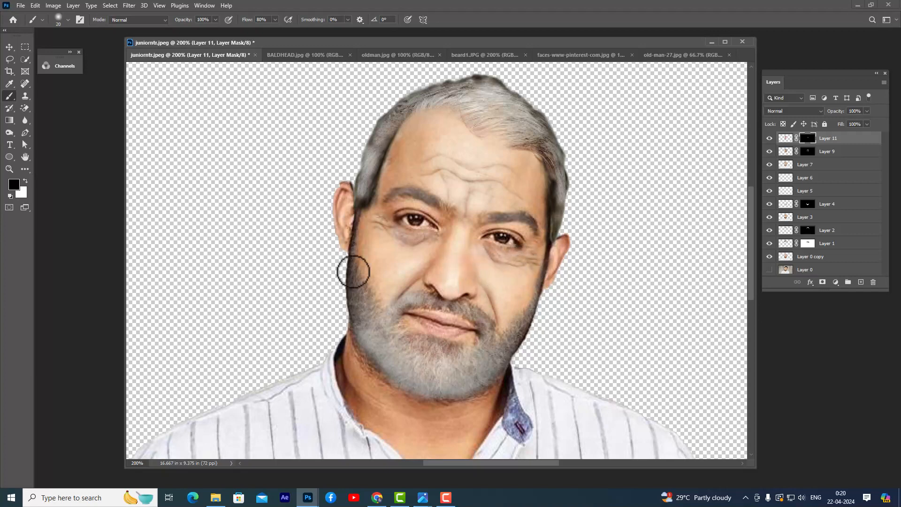
{"action": "left_click", "coordinate": [26, 181]}
{"action": "left_click_drag", "start_coordinate": [527, 268], "coordinate": [518, 258]}
{"action": "key", "text": "bracketleft"}
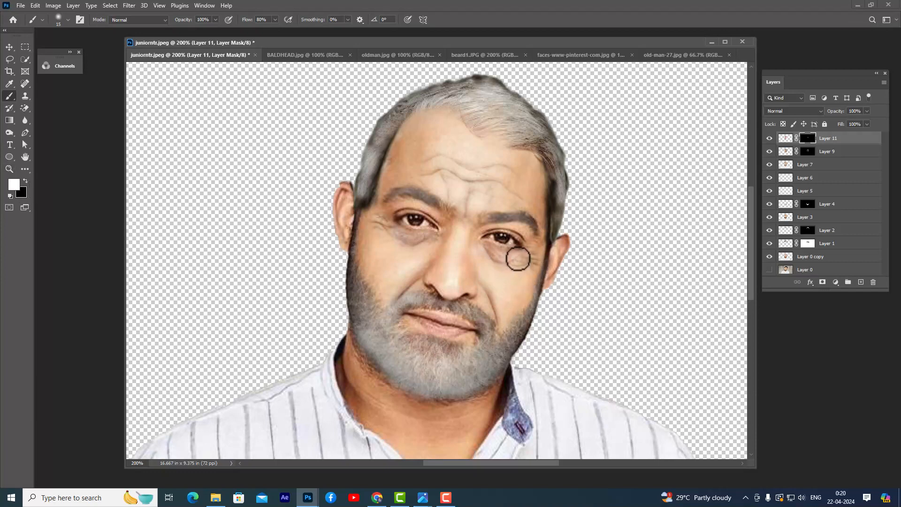
Target Layer 11's image instead of its mask and lower the layer's opacity to 67%
{"action": "left_click", "coordinate": [8, 46]}
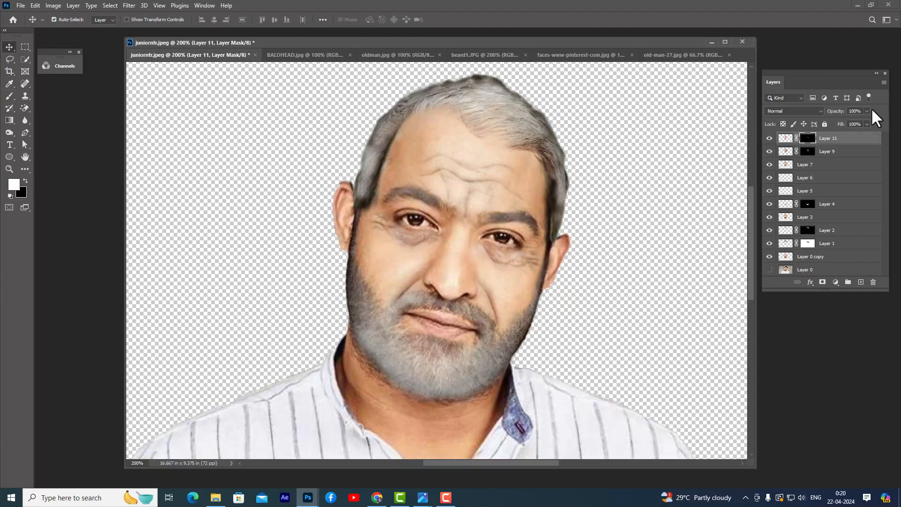
{"action": "left_click", "coordinate": [787, 138]}
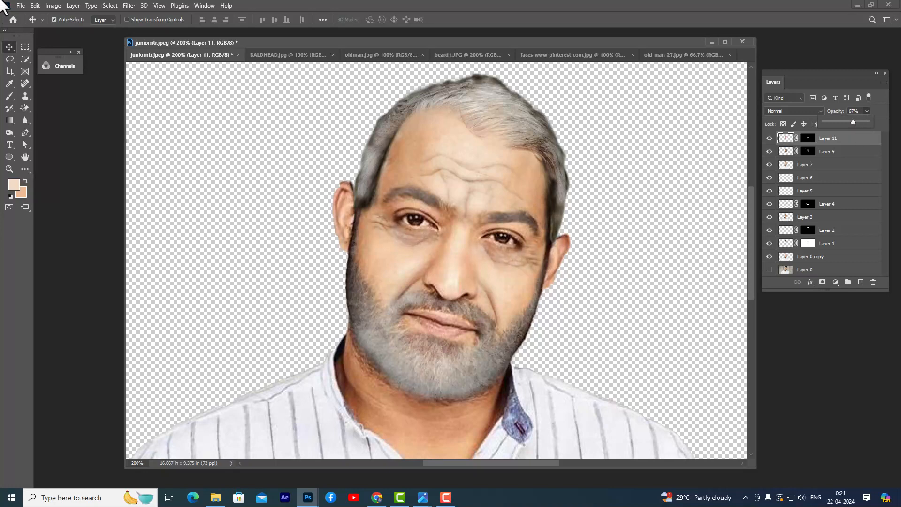
Examine how the blended under-eye wrinkles look on the whole portrait and up close
{"action": "left_click", "coordinate": [9, 48]}
{"action": "key", "text": "ctrl+minus"}
{"action": "key", "text": "ctrl+minus"}
{"action": "key", "text": "ctrl+plus"}
{"action": "key", "text": "ctrl+plus"}
{"action": "key", "text": "ctrl+minus"}
{"action": "key", "text": "ctrl+plus"}
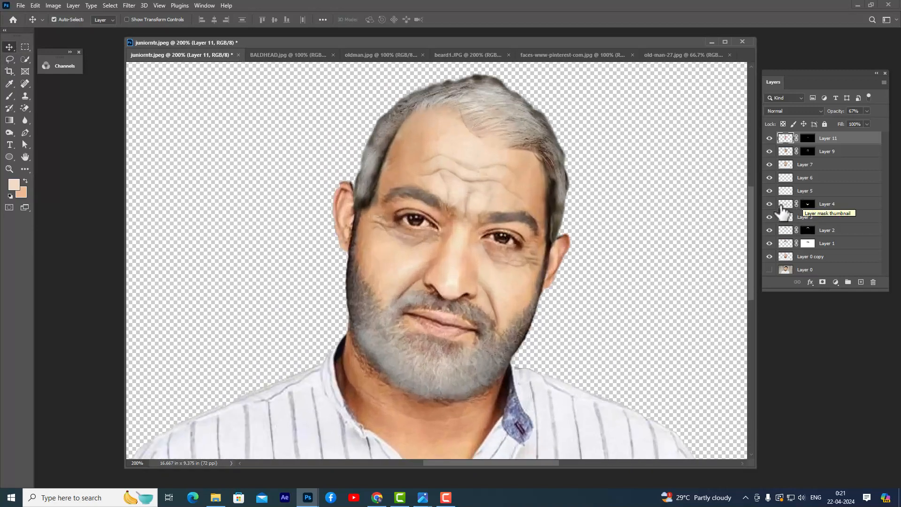
{"action": "scroll", "coordinate": [567, 165], "scroll_direction": "down", "scroll_amount": 3}
{"action": "scroll", "coordinate": [654, 151], "scroll_direction": "down", "scroll_amount": 3}
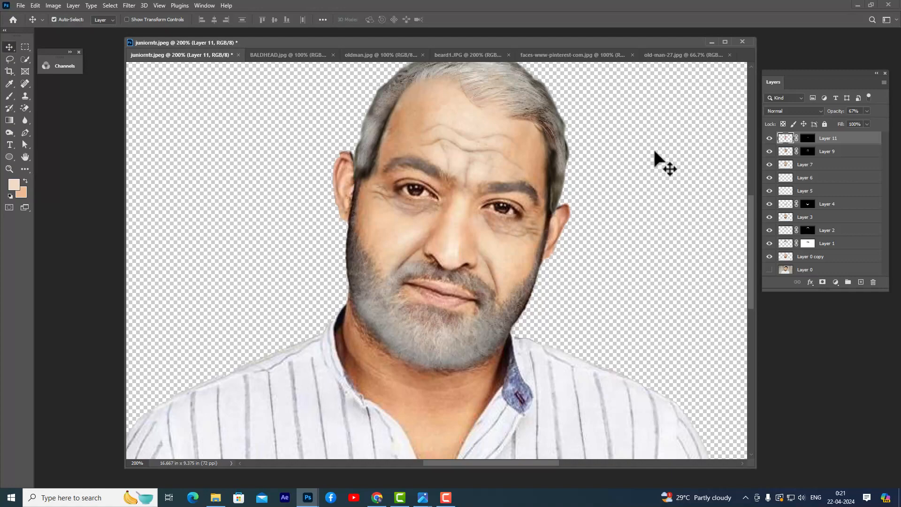
Open old mannew.jpg, enlarge its document window, and bring the man's wrinkled neck into close view
{"action": "key", "text": "ctrl+o"}
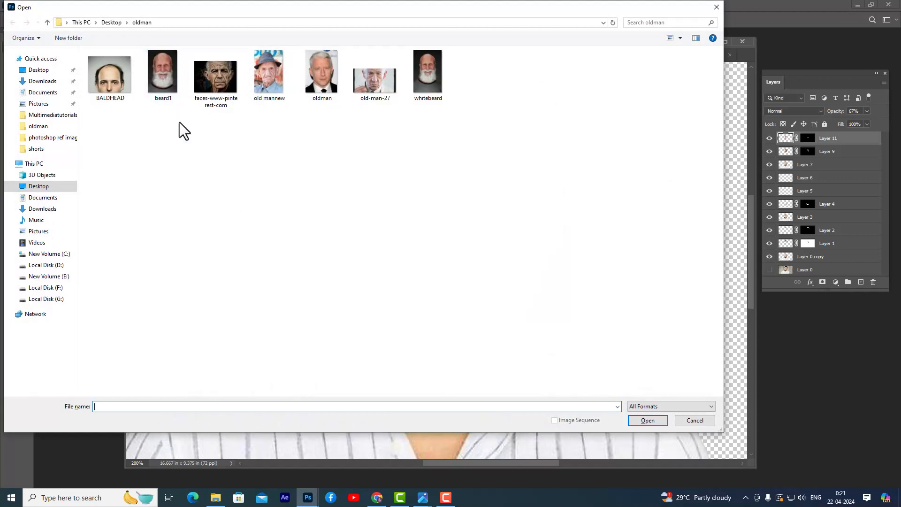
{"action": "left_click", "coordinate": [269, 88]}
{"action": "left_click", "coordinate": [660, 420]}
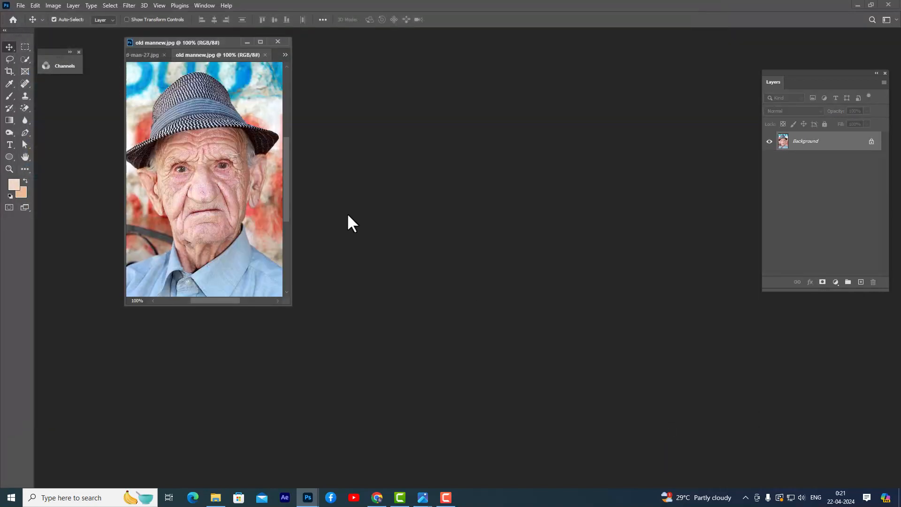
{"action": "left_click_drag", "start_coordinate": [285, 305], "coordinate": [713, 461]}
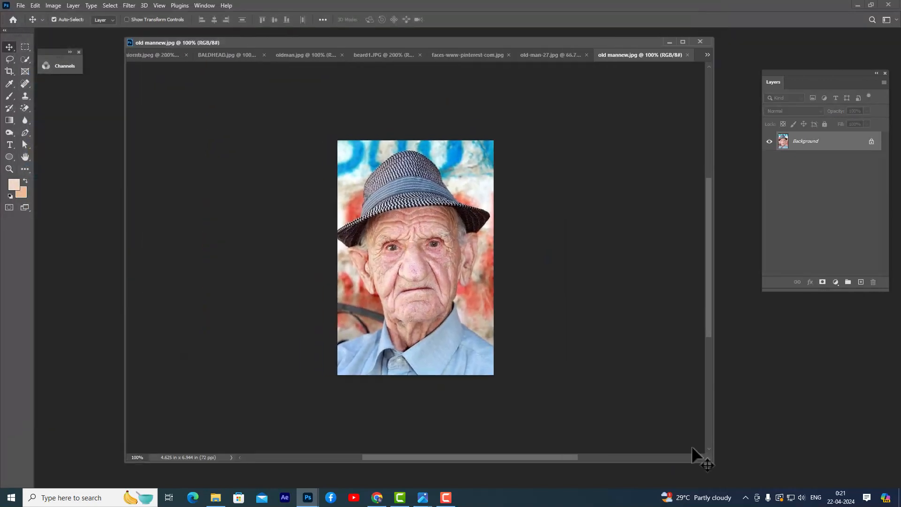
{"action": "key", "text": "ctrl+plus"}
{"action": "key", "text": "ctrl+plus"}
{"action": "scroll", "coordinate": [599, 314], "scroll_direction": "down", "scroll_amount": 3}
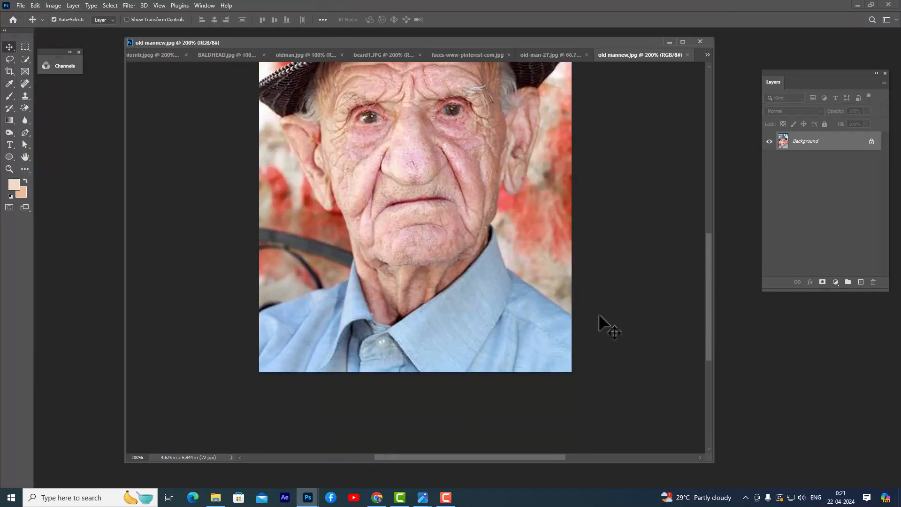
Select the wrinkled neck skin below the old man's chin with the Lasso tool and feather the selection by 4 pixels
{"action": "left_click", "coordinate": [10, 59]}
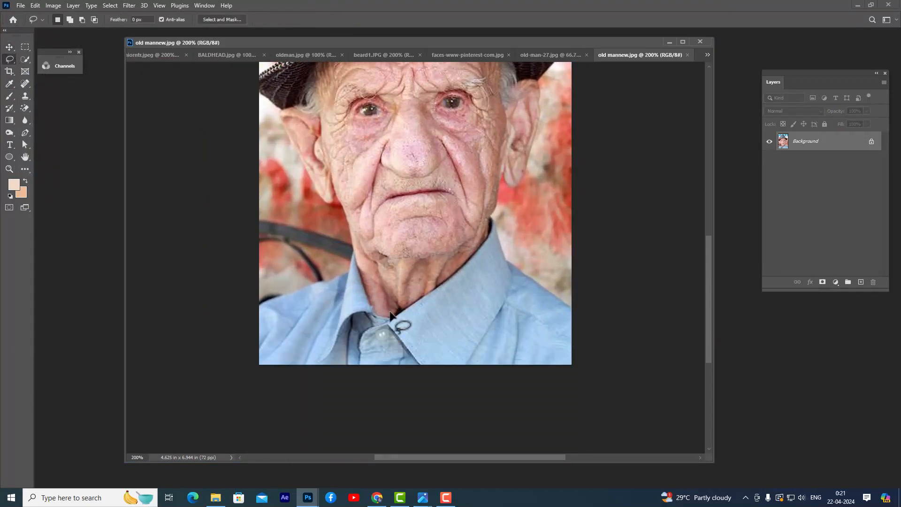
{"action": "mouse_move", "coordinate": [395, 305]}
{"action": "left_mouse_down"}
{"action": "mouse_move", "coordinate": [404, 262]}
{"action": "mouse_move", "coordinate": [443, 258]}
{"action": "mouse_move", "coordinate": [438, 286]}
{"action": "mouse_move", "coordinate": [397, 308]}
{"action": "left_mouse_up"}
{"action": "right_click", "coordinate": [414, 284]}
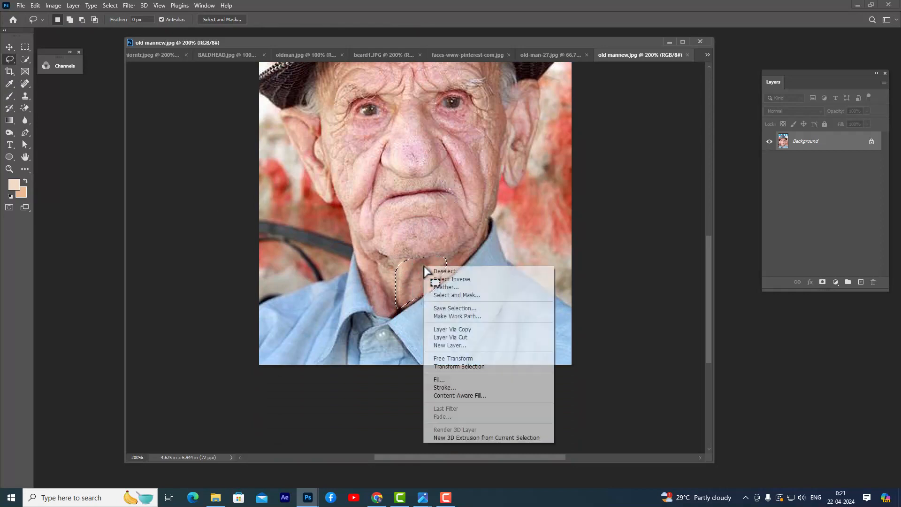
{"action": "left_click", "coordinate": [458, 288]}
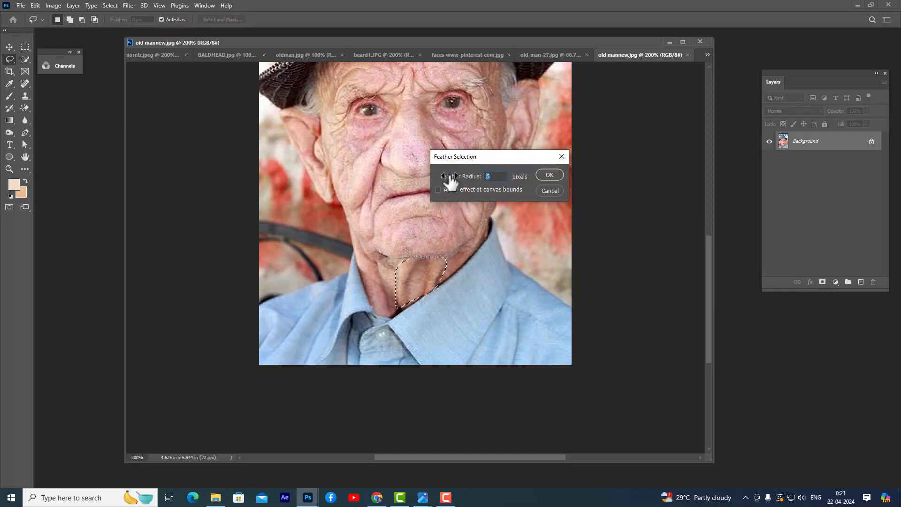
{"action": "type", "text": "4"}
{"action": "left_click", "coordinate": [553, 173]}
Move the selected skin onto the portrait's neck below the beard and warp it so the wrinkles follow the throat
{"action": "left_click", "coordinate": [8, 46]}
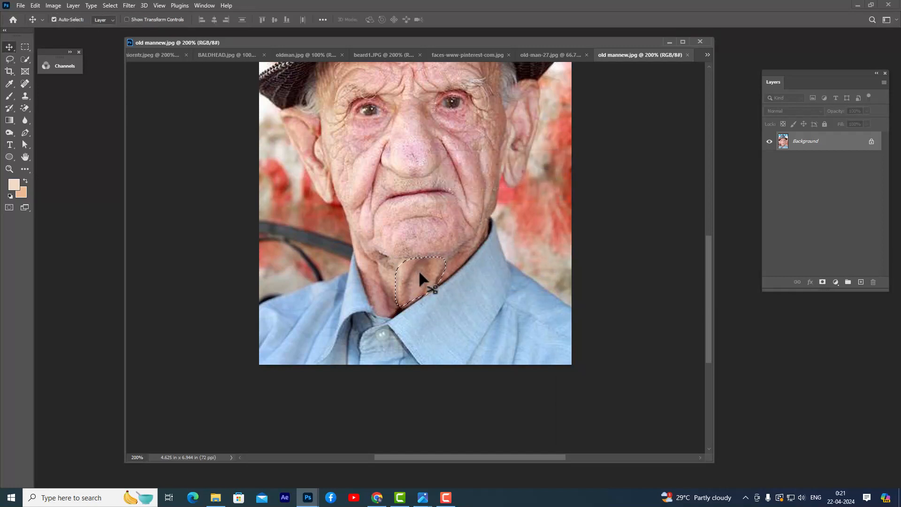
{"action": "left_click_drag", "start_coordinate": [427, 274], "coordinate": [437, 380]}
{"action": "key", "text": "ctrl+t"}
{"action": "right_click", "coordinate": [436, 378]}
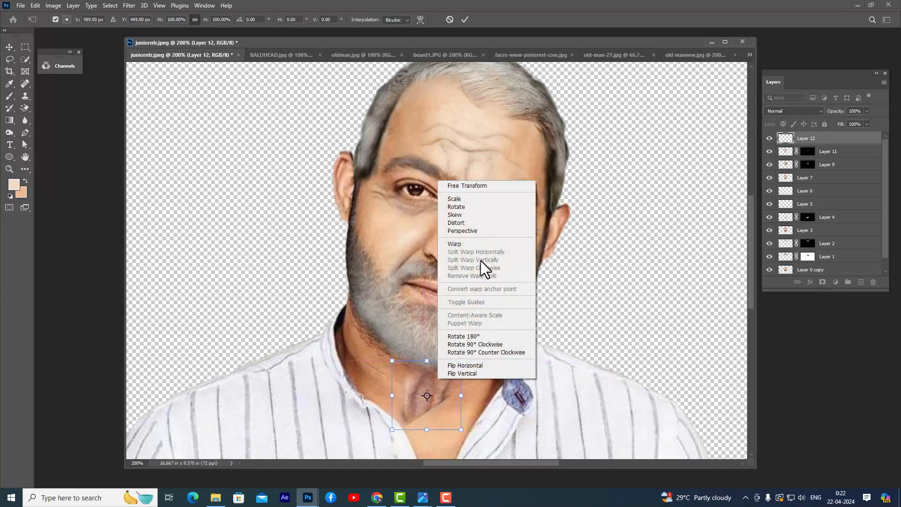
{"action": "left_click", "coordinate": [475, 244]}
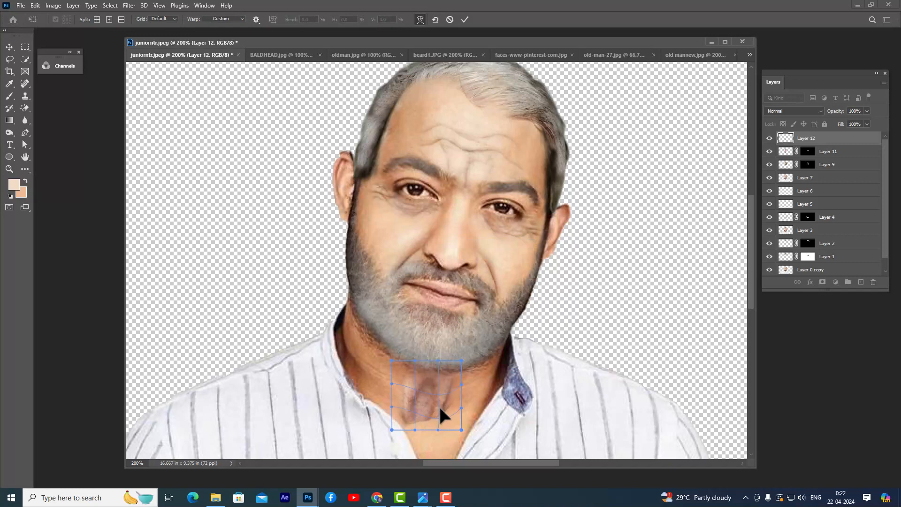
{"action": "left_click_drag", "start_coordinate": [414, 424], "coordinate": [413, 377]}
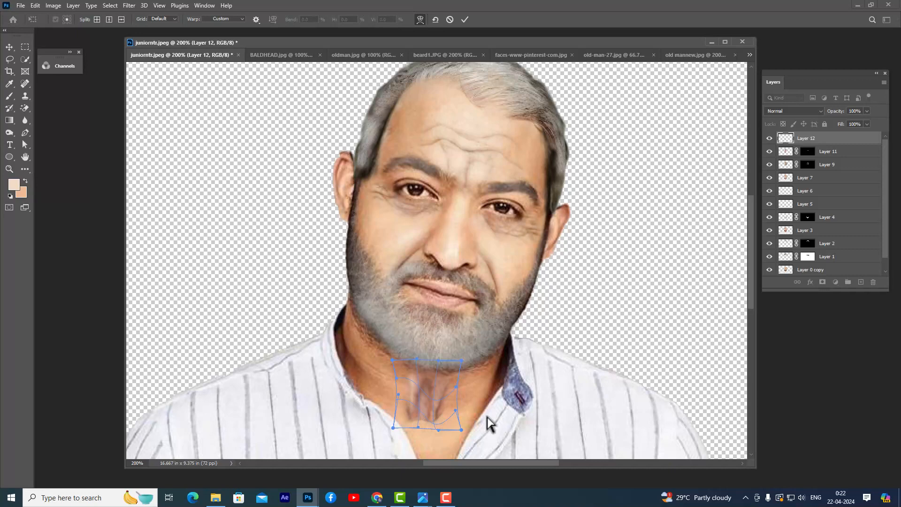
{"action": "left_click", "coordinate": [8, 47]}
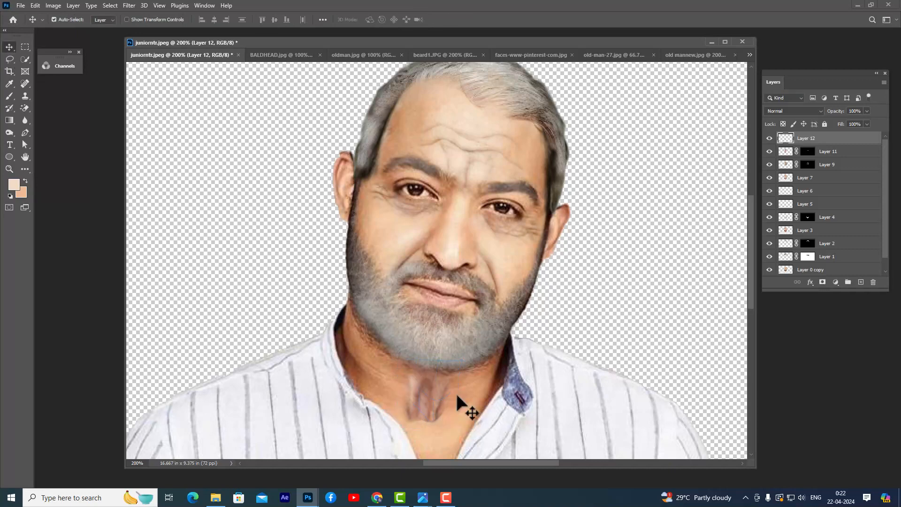
Rotate the neck wrinkle patch on Layer 12 slightly clockwise and nudge it upward
{"action": "key", "text": "ctrl+t"}
{"action": "left_click_drag", "start_coordinate": [475, 369], "coordinate": [444, 383]}
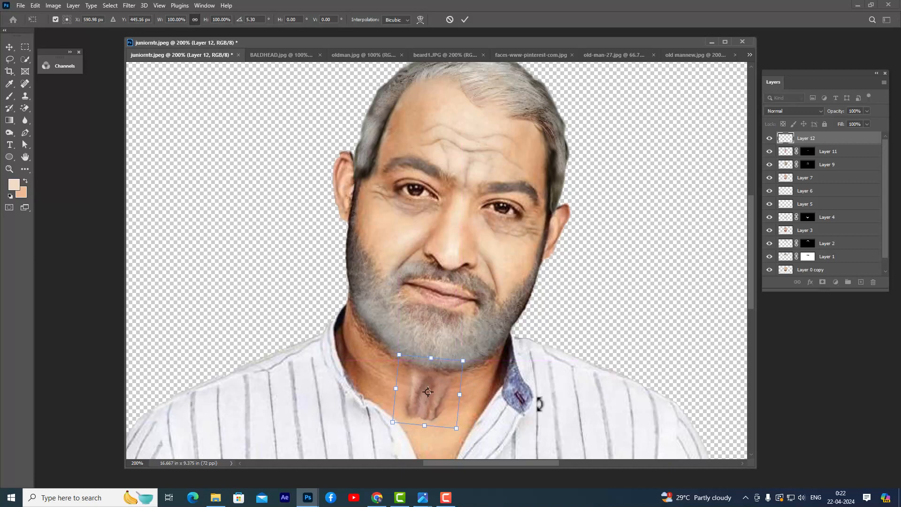
{"action": "key", "text": "Up"}
{"action": "key", "text": "Return"}
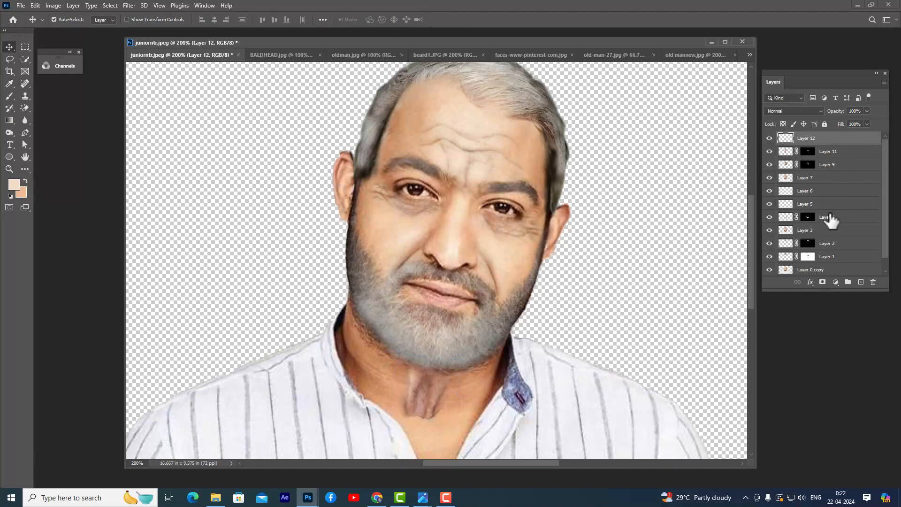
Add a mask to Layer 12 and paint black with a soft 30-pixel brush to blend the patch's edges into the neck
{"action": "left_click", "coordinate": [823, 282]}
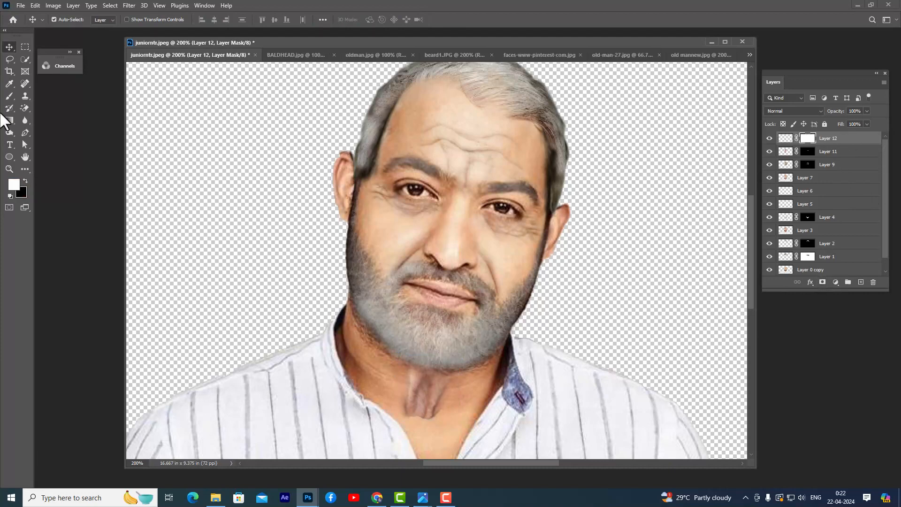
{"action": "left_click_drag", "start_coordinate": [9, 96], "coordinate": [40, 99]}
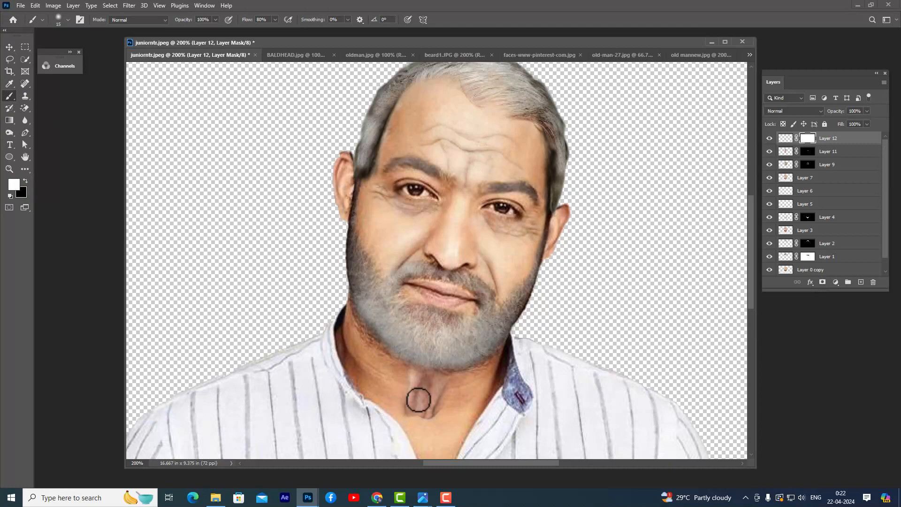
{"action": "key", "text": "bracketright"}
{"action": "key", "text": "bracketright"}
{"action": "left_click", "coordinate": [25, 182]}
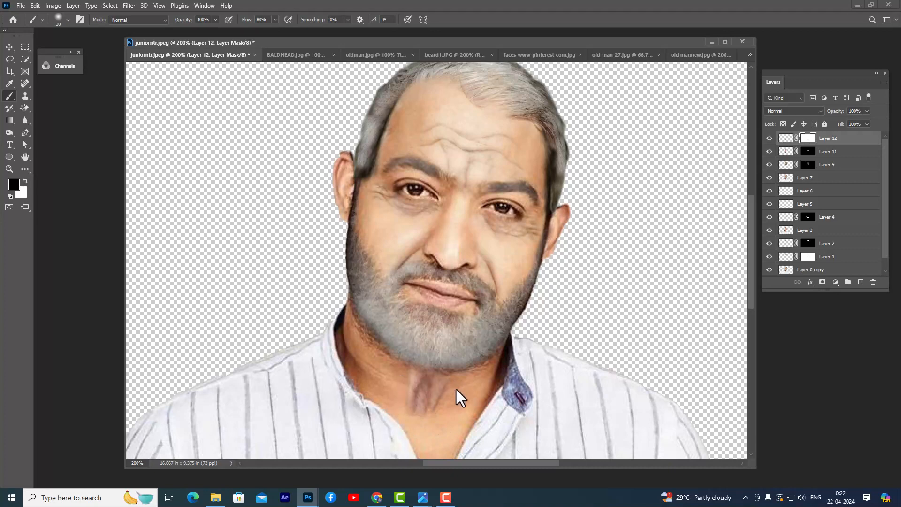
{"action": "mouse_move", "coordinate": [455, 386]}
{"action": "left_mouse_down"}
{"action": "mouse_move", "coordinate": [421, 356]}
{"action": "mouse_move", "coordinate": [392, 383]}
{"action": "left_mouse_up"}
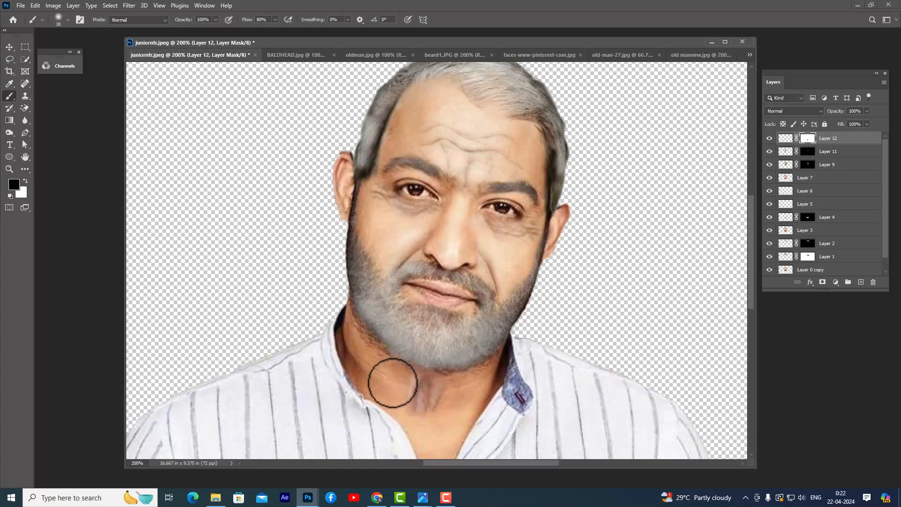
Rotate the masked neck wrinkles by -1.63° and shift them 3 pixels left and 1 pixel up
{"action": "left_click", "coordinate": [9, 47]}
{"action": "key", "text": "ctrl+t"}
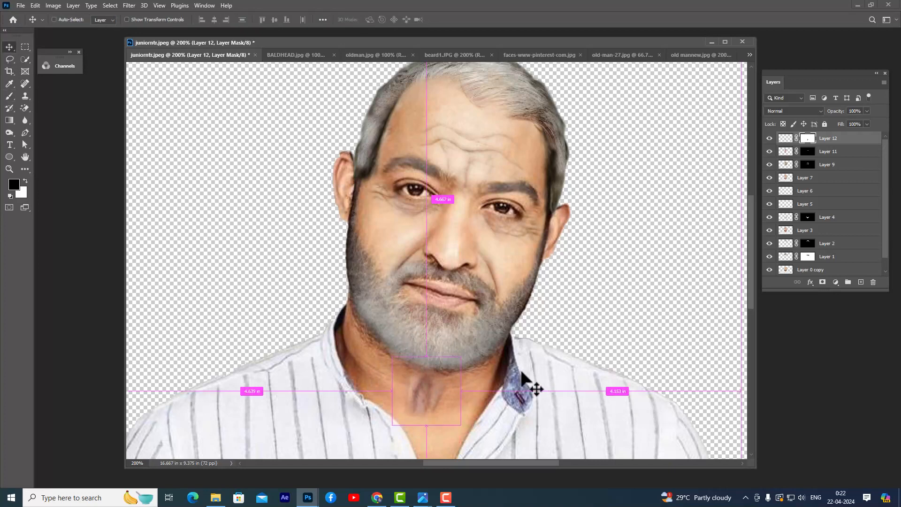
{"action": "left_click_drag", "start_coordinate": [473, 399], "coordinate": [472, 398]}
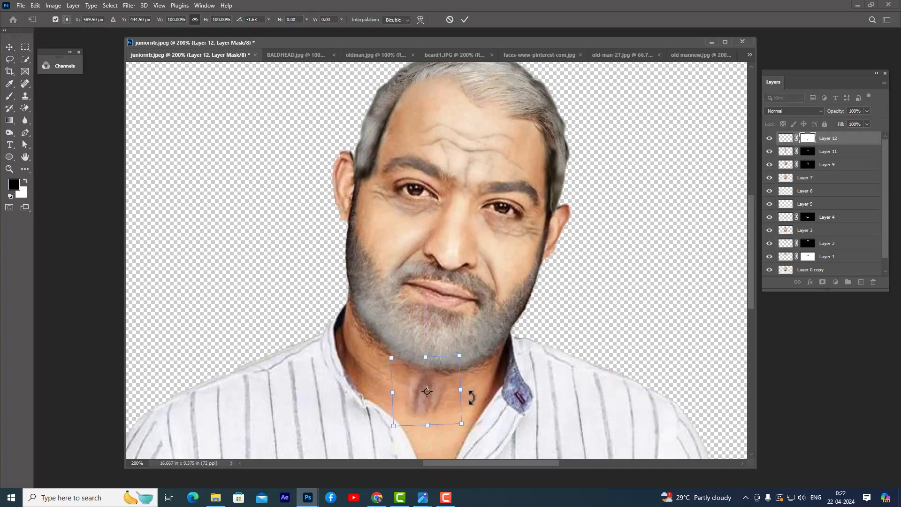
{"action": "key", "text": "Left"}
{"action": "key", "text": "Left"}
{"action": "key", "text": "Left"}
{"action": "key", "text": "Up"}
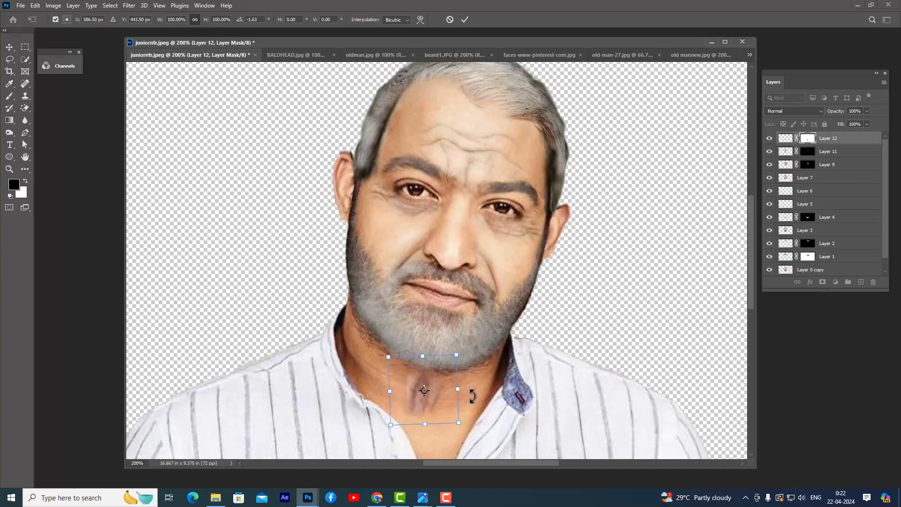
{"action": "key", "text": "Return"}
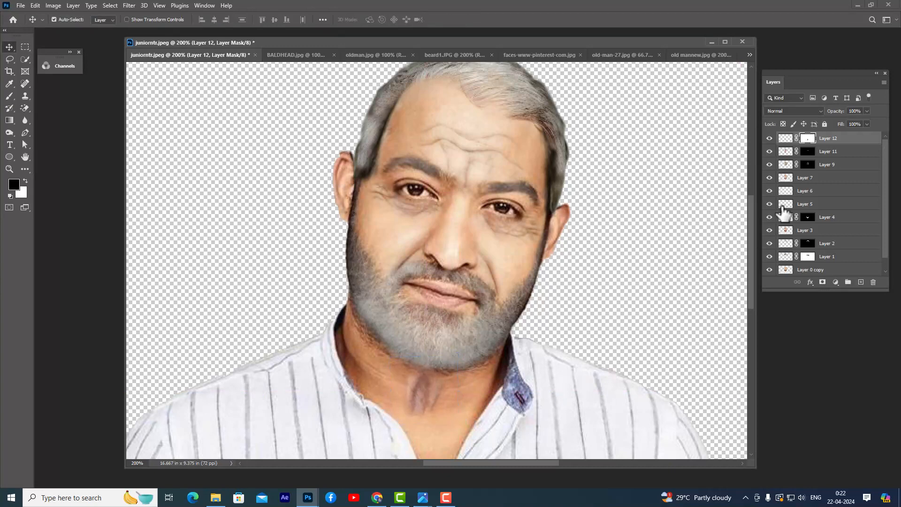
Lower Layer 12's opacity to 66% and check how the neck wrinkles blend into the portrait
{"action": "left_click", "coordinate": [867, 111]}
{"action": "left_click", "coordinate": [853, 120]}
{"action": "left_click", "coordinate": [7, 47]}
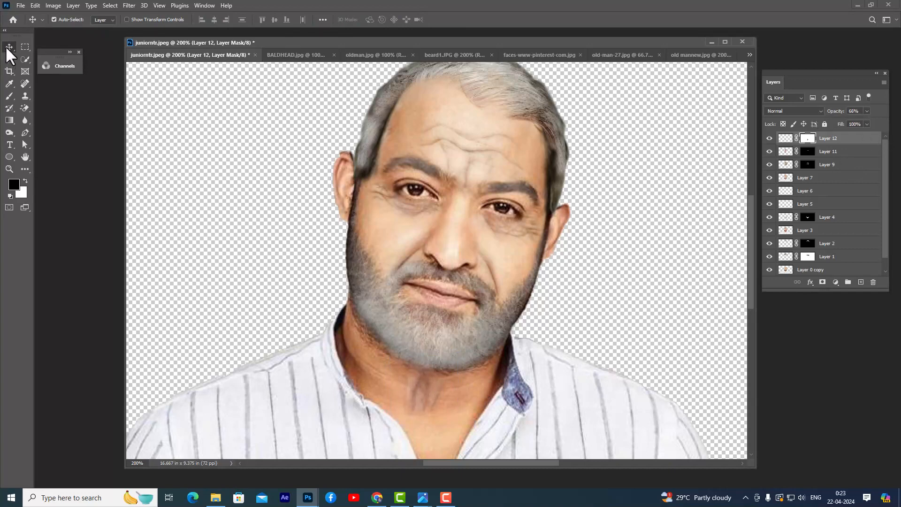
{"action": "left_click", "coordinate": [680, 198]}
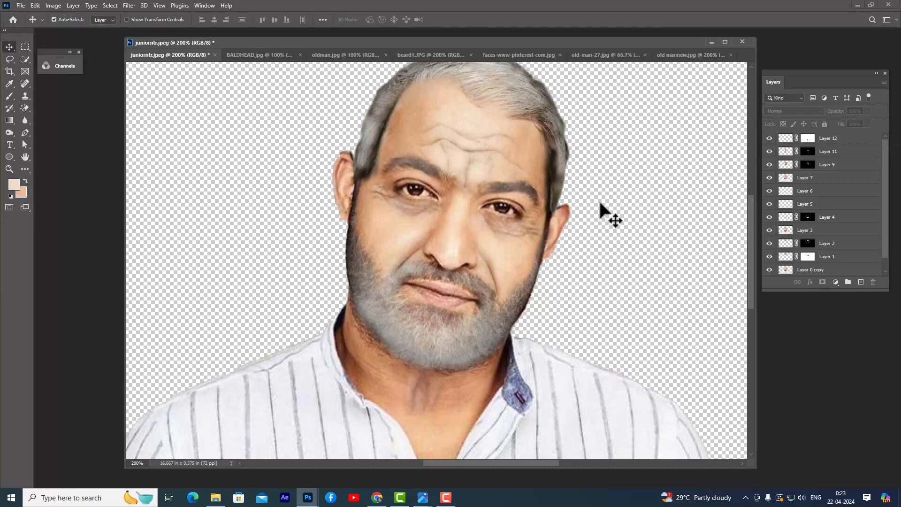
{"action": "left_click", "coordinate": [864, 138]}
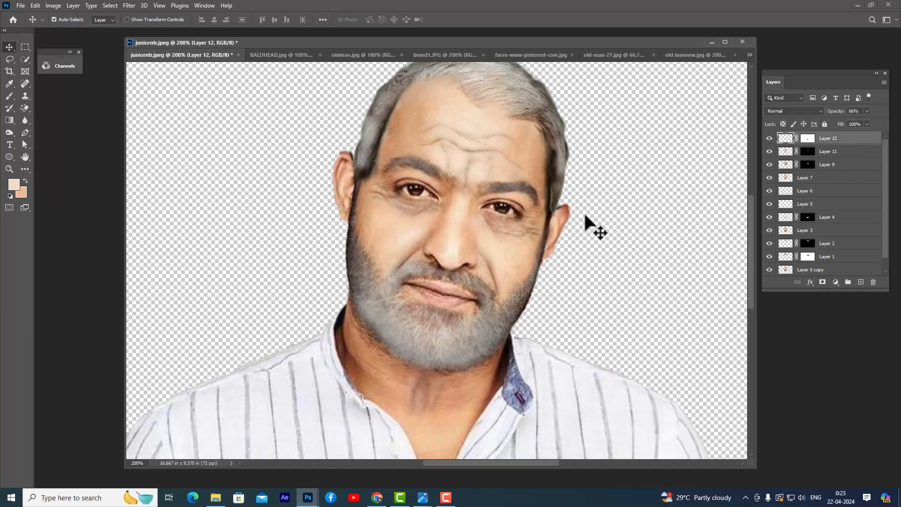
{"action": "key", "text": "ctrl+minus"}
{"action": "key", "text": "ctrl+plus"}
{"action": "scroll", "coordinate": [644, 154], "scroll_direction": "up", "scroll_amount": 2}
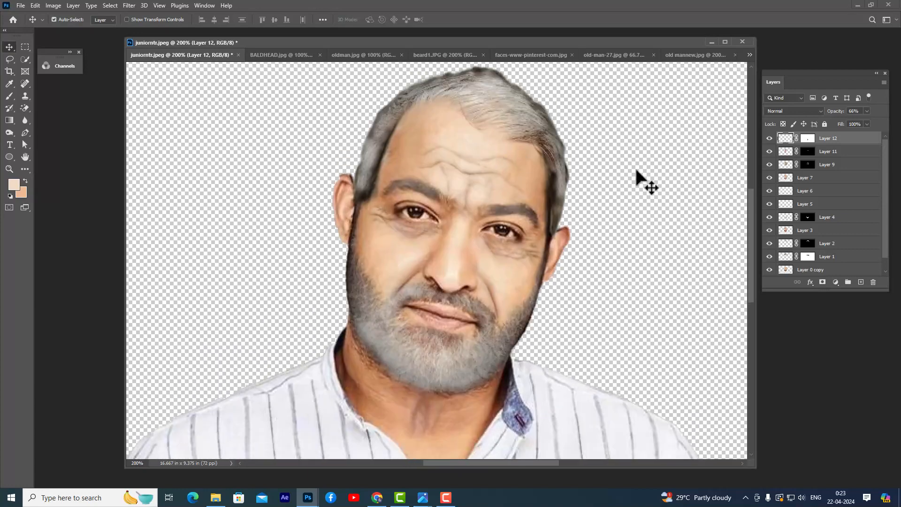
{"action": "scroll", "coordinate": [576, 193], "scroll_direction": "down", "scroll_amount": 2}
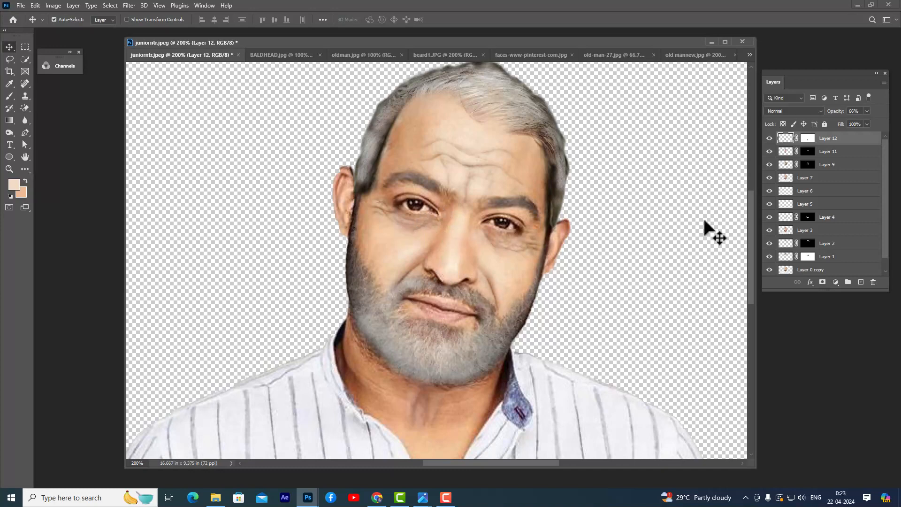
Identify the forehead wrinkle layer by toggling Layer 9's visibility, and duplicate it with the copy's opacity at about 18%
{"action": "left_click", "coordinate": [779, 151]}
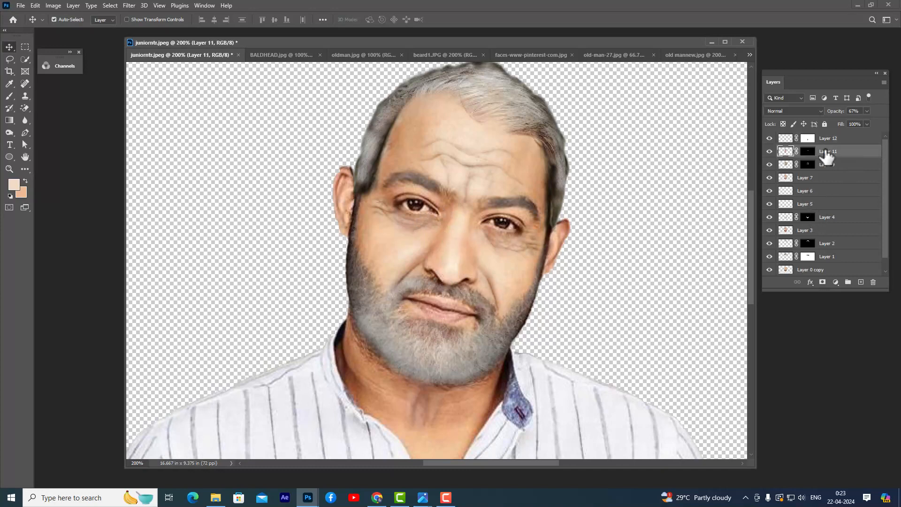
{"action": "left_click", "coordinate": [810, 180]}
{"action": "left_click", "coordinate": [773, 167]}
{"action": "left_click", "coordinate": [770, 164]}
{"action": "left_click", "coordinate": [770, 164]}
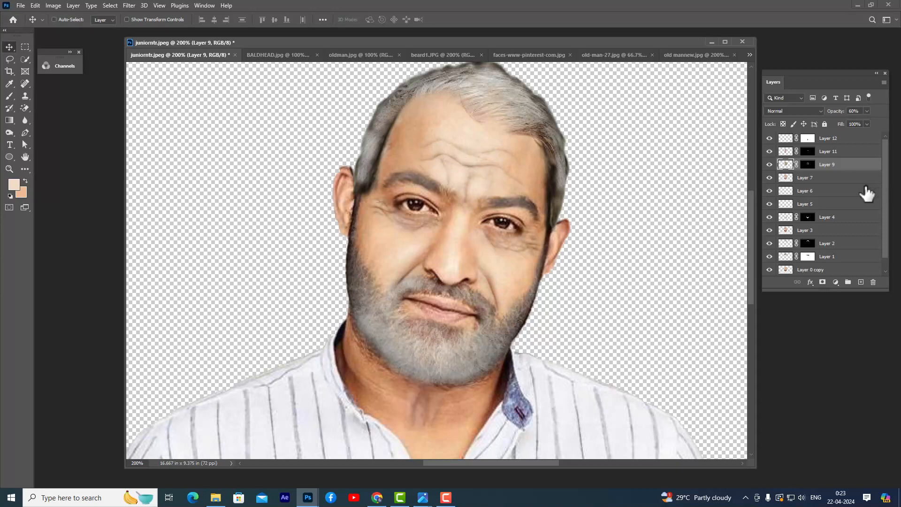
{"action": "key", "text": "ctrl+j"}
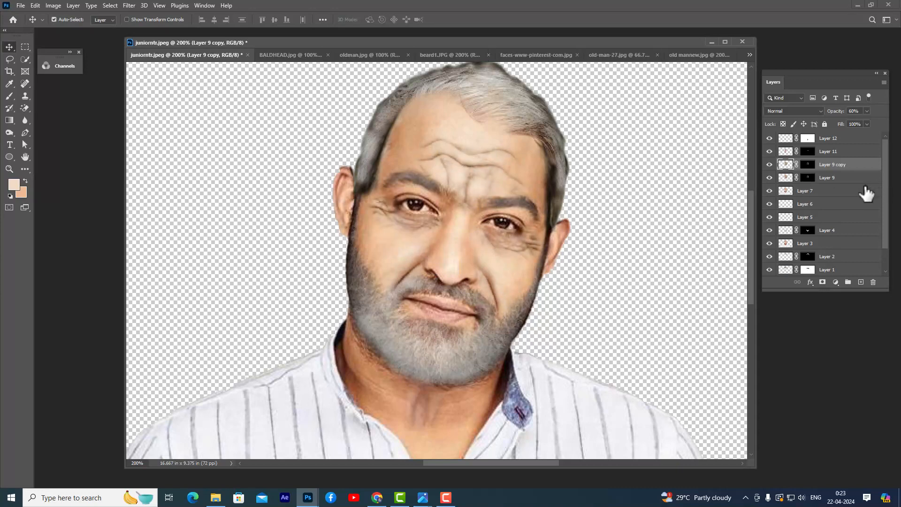
{"action": "key", "text": "ctrl+minus"}
{"action": "key", "text": "ctrl+plus"}
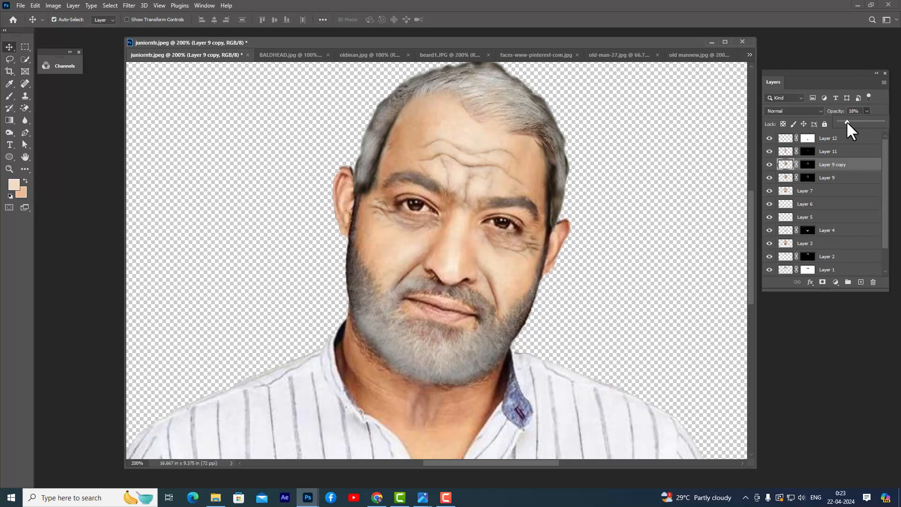
{"action": "left_click_drag", "start_coordinate": [846, 121], "coordinate": [848, 121]}
{"action": "left_click", "coordinate": [7, 50]}
Duplicate Layer 12's neck wrinkles and set the copy's opacity to 29%
{"action": "left_click", "coordinate": [852, 139]}
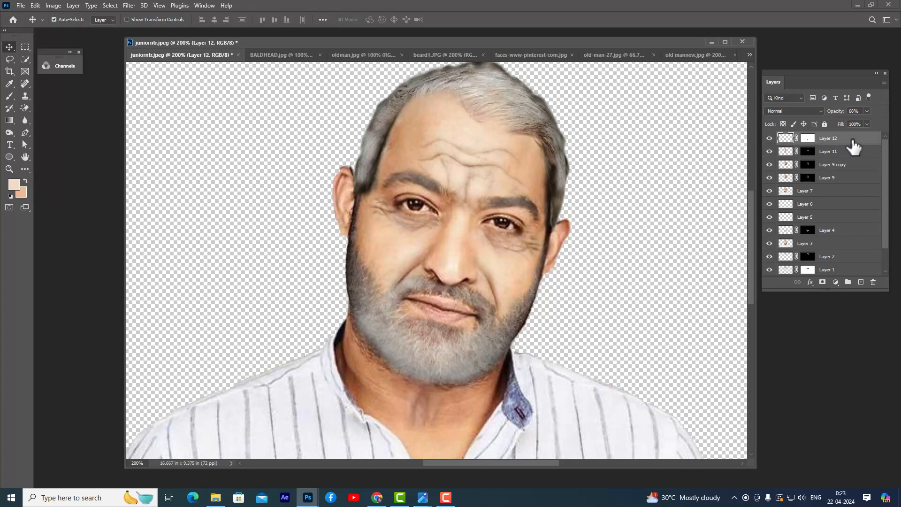
{"action": "key", "text": "ctrl+j"}
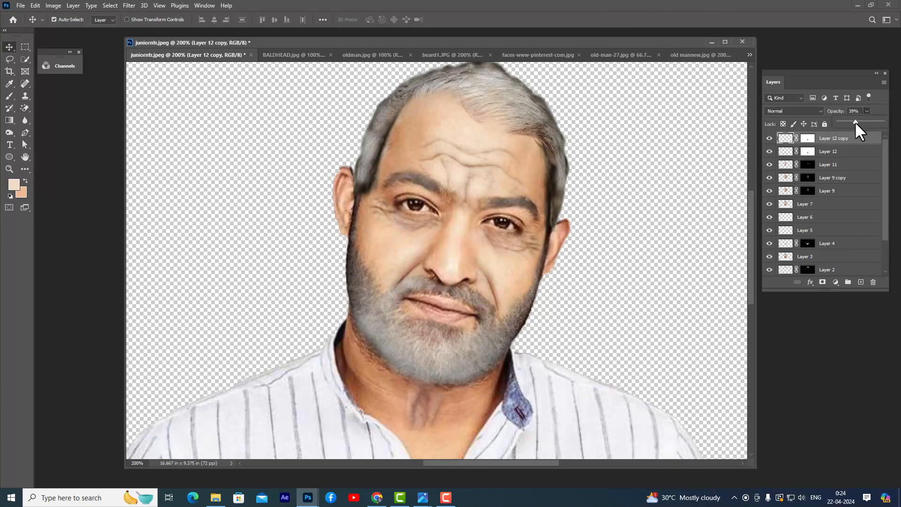
{"action": "left_click_drag", "start_coordinate": [850, 123], "coordinate": [851, 122]}
{"action": "key", "text": "ctrl+minus"}
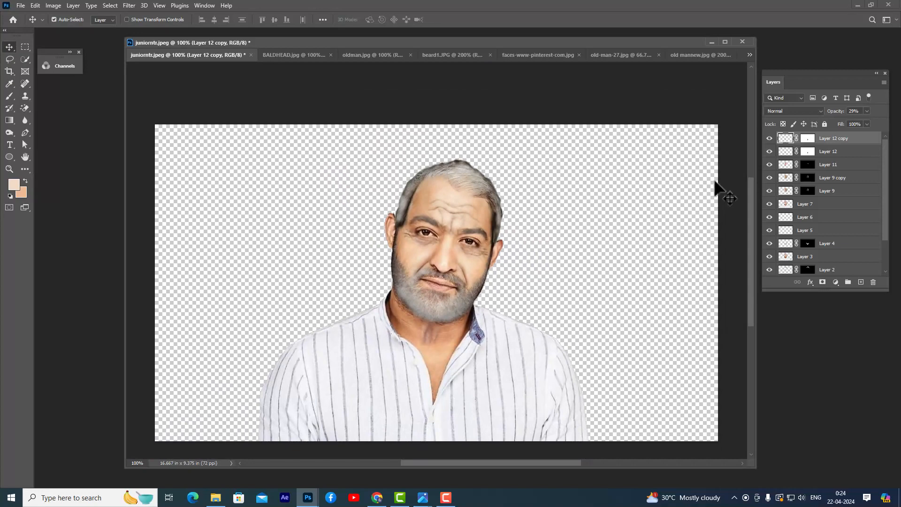
{"action": "key", "text": "ctrl+plus"}
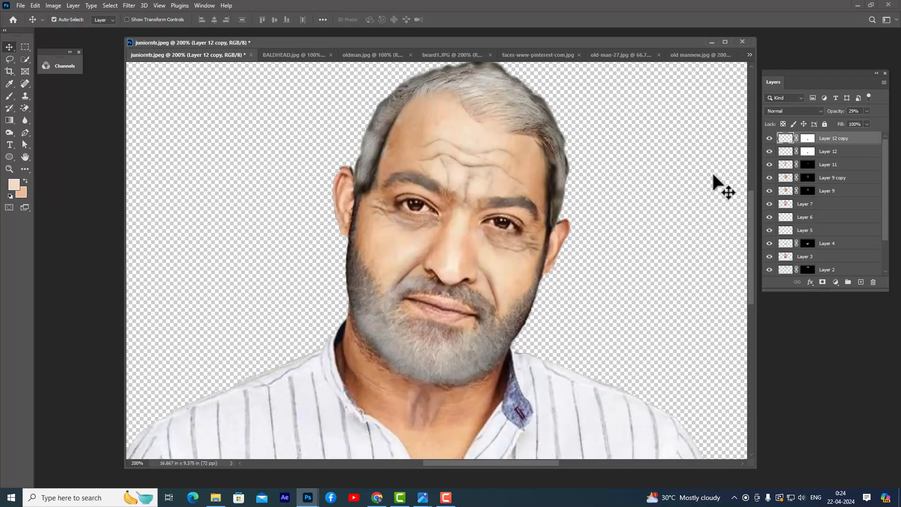
Stamp all visible layers into a new merged layer on top and hide every layer except it
{"action": "key", "text": "ctrl+minus"}
{"action": "key", "text": "ctrl+plus"}
{"action": "key", "text": "ctrl+minus"}
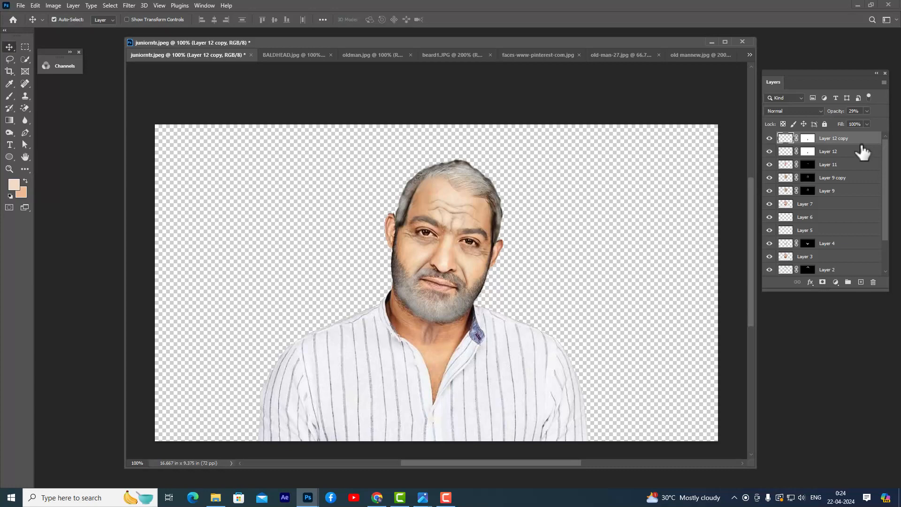
{"action": "key", "text": "ctrl"}
{"action": "key", "text": "ctrl+alt+shift+e"}
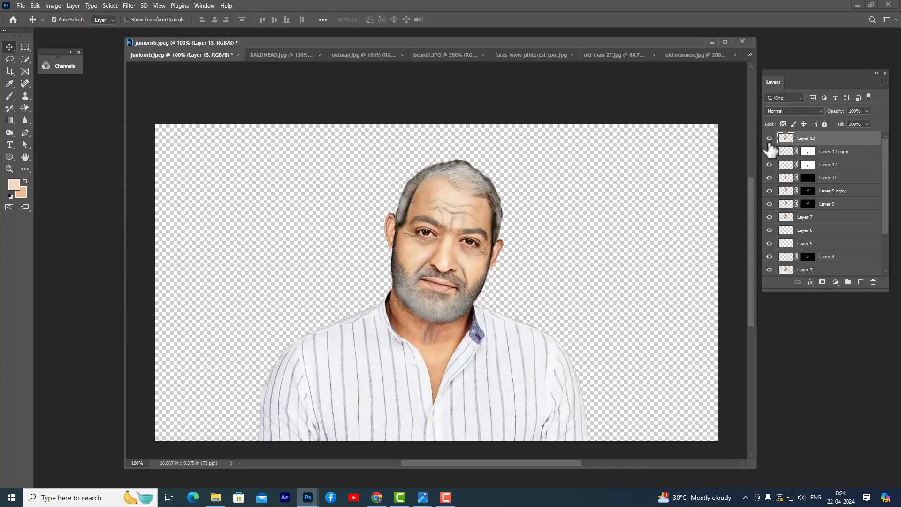
{"action": "left_click", "coordinate": [770, 139], "text": "alt"}
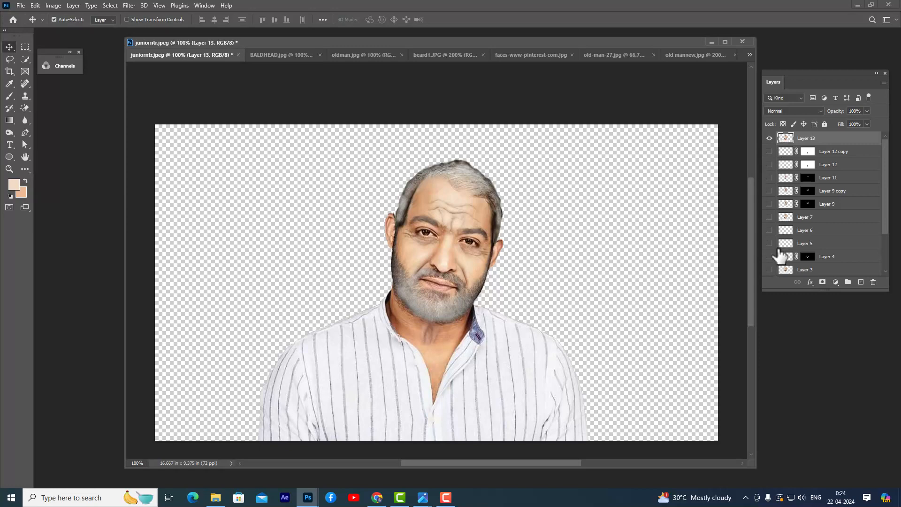
{"action": "key", "text": "ctrl+plus"}
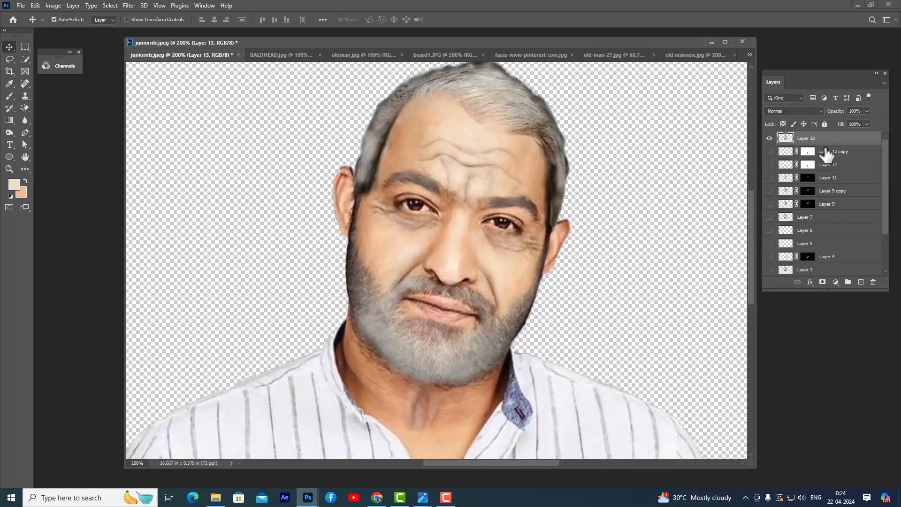
{"action": "left_click", "coordinate": [24, 98]}
{"action": "right_click", "coordinate": [22, 99]}
{"action": "left_click", "coordinate": [48, 97]}
{"action": "key", "text": "bracketright"}
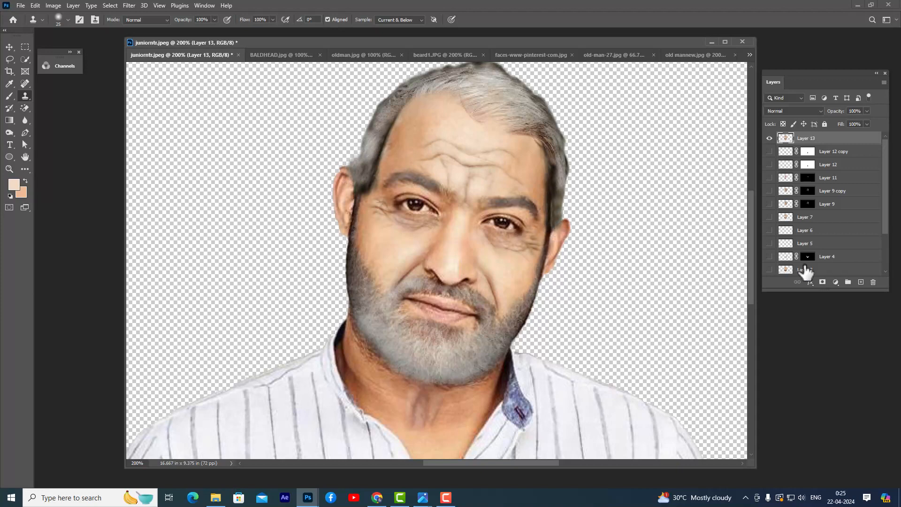
{"action": "left_click", "coordinate": [9, 47]}
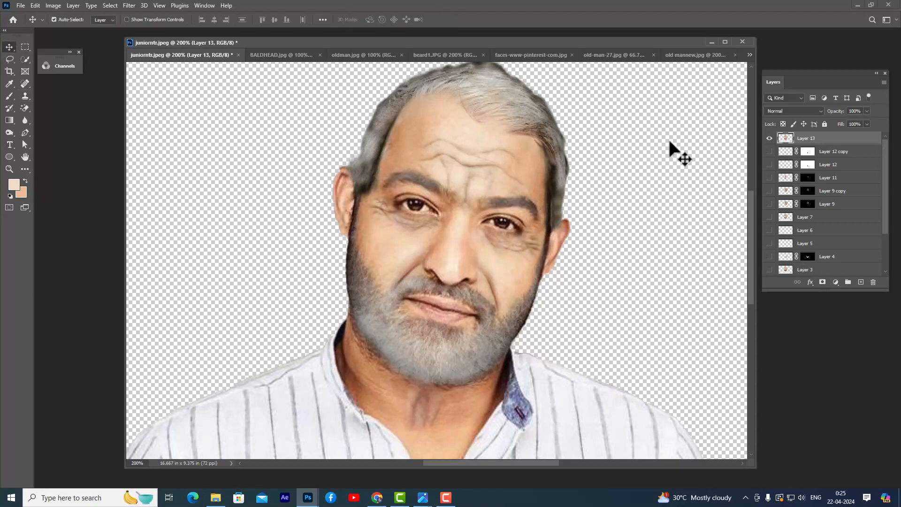
Duplicate Layer 13 and set the copy to Soft Light blending at about 78% opacity
{"action": "key", "text": "ctrl+1"}
{"action": "key", "text": "ctrl"}
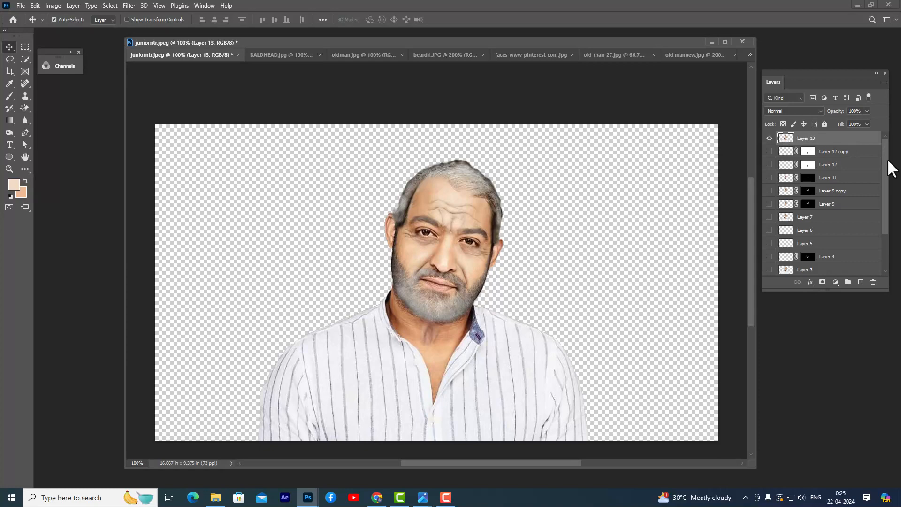
{"action": "key", "text": "ctrl+j"}
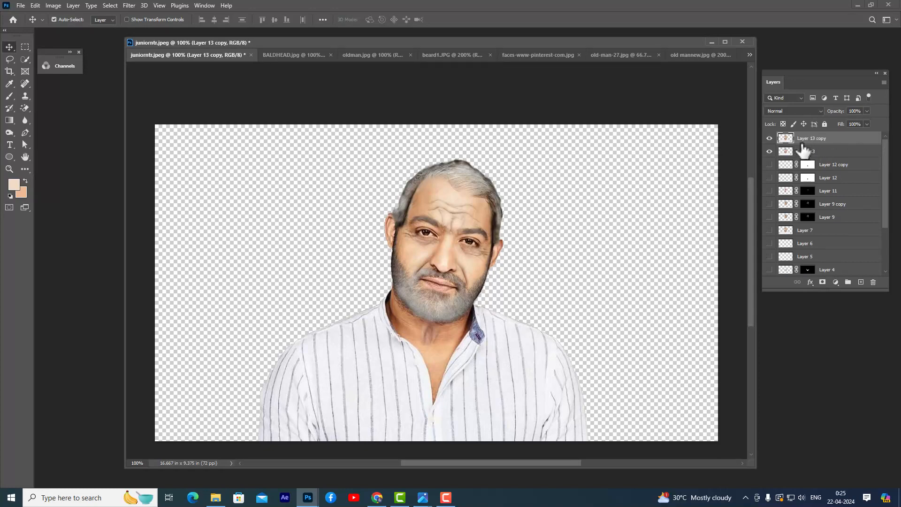
{"action": "left_click", "coordinate": [797, 113]}
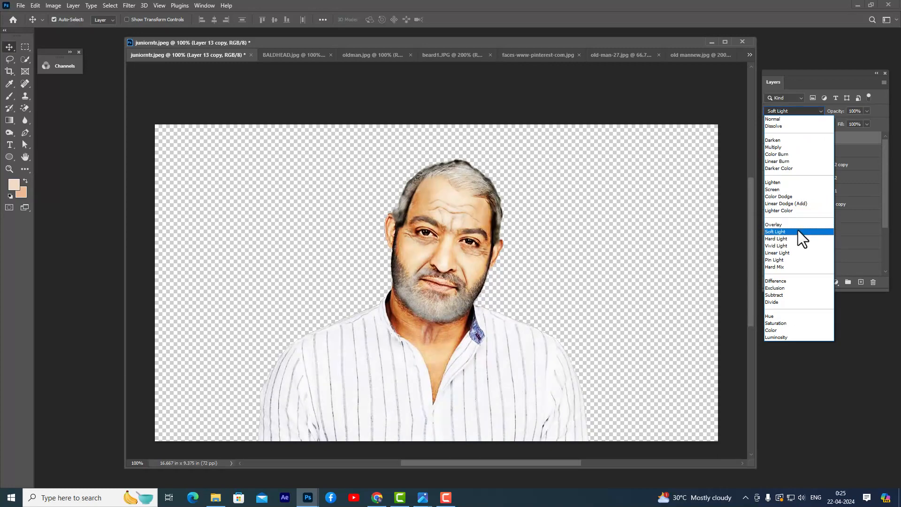
{"action": "left_click", "coordinate": [798, 232]}
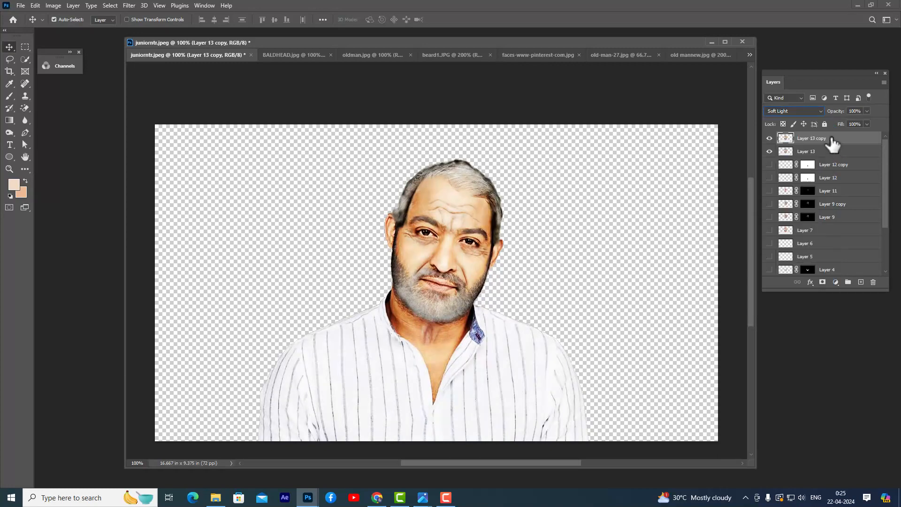
{"action": "left_click", "coordinate": [867, 112]}
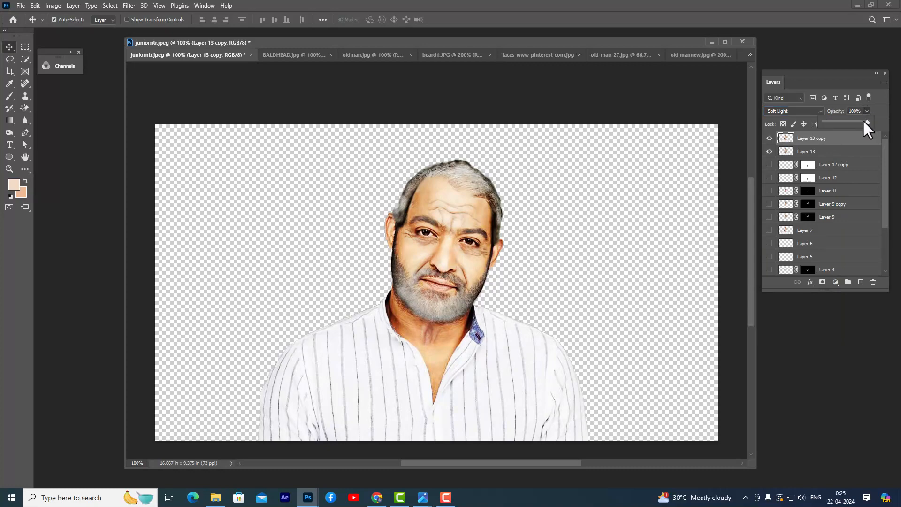
{"action": "left_click_drag", "start_coordinate": [869, 122], "coordinate": [859, 124]}
{"action": "left_click", "coordinate": [10, 51]}
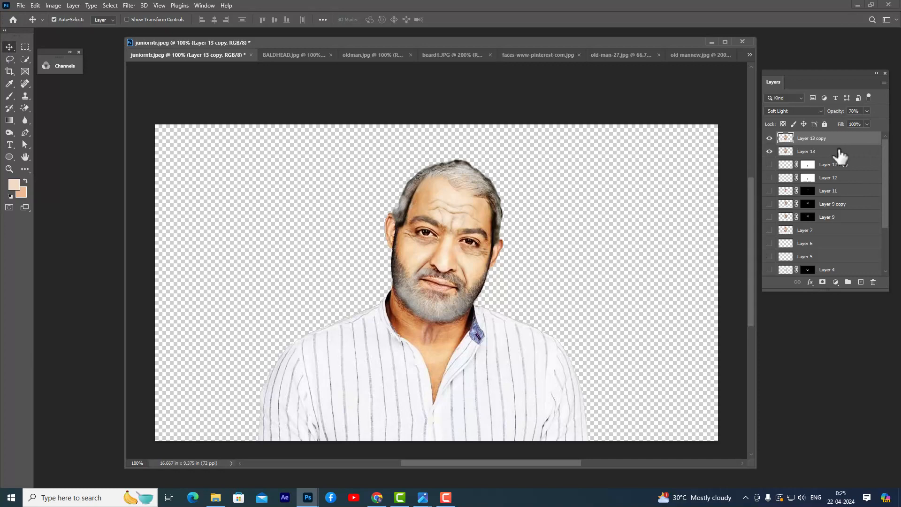
Merge the Soft Light copy with Layer 13 into a single layer
{"action": "left_click", "coordinate": [841, 153], "text": "shift"}
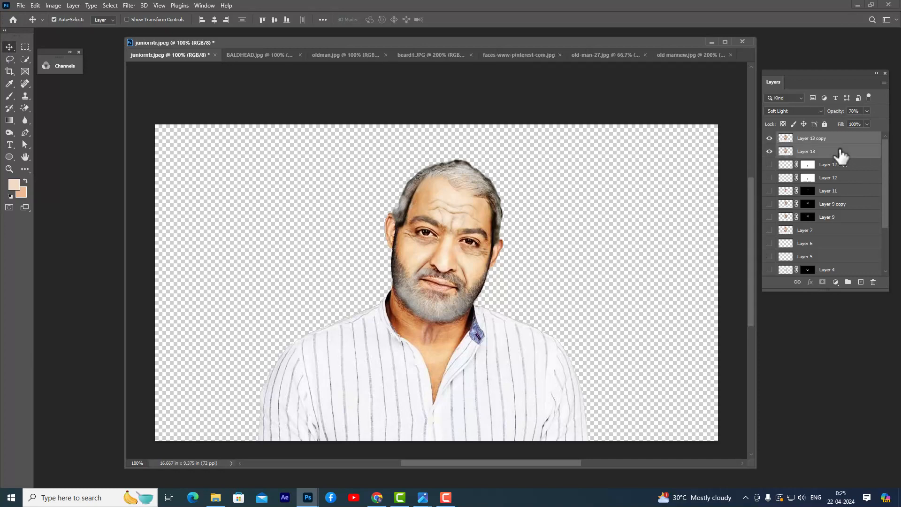
{"action": "key", "text": "ctrl"}
{"action": "key", "text": "ctrl+e"}
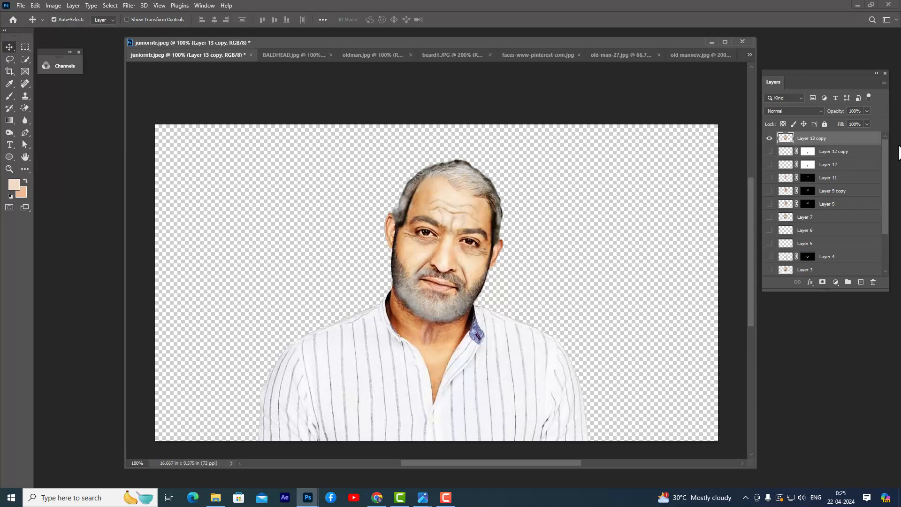